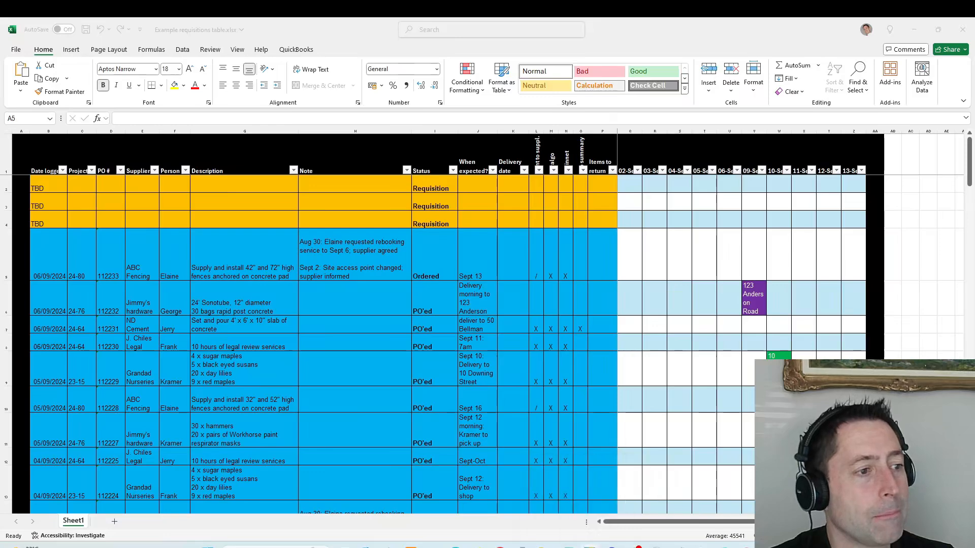
Step: Switch to Power BI Desktop and filter the purchase table by projects 23-15, 23-42, 23-99 and 24-101 one at a time
{"action": "left_click", "coordinate": [589, 546]}
{"action": "left_click", "coordinate": [589, 546]}
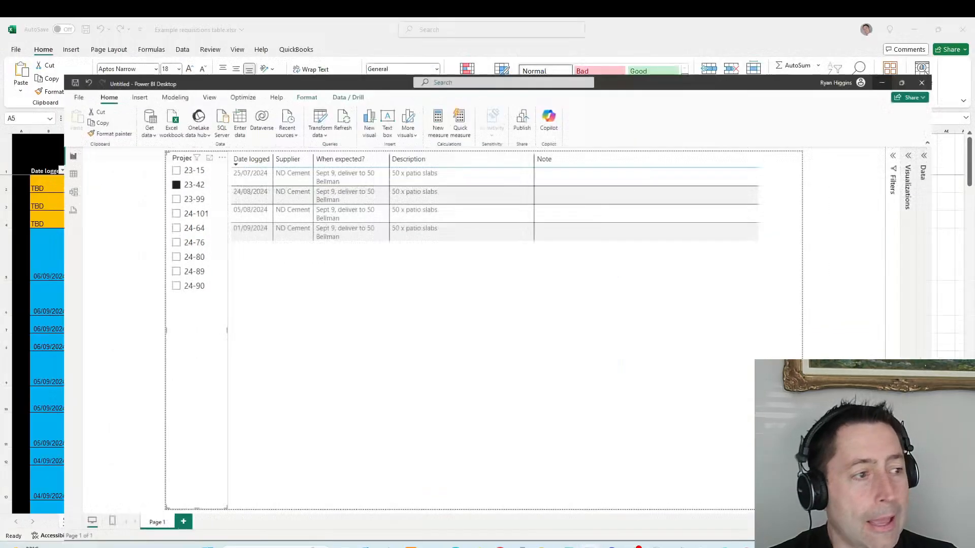
{"action": "left_click", "coordinate": [4, 251]}
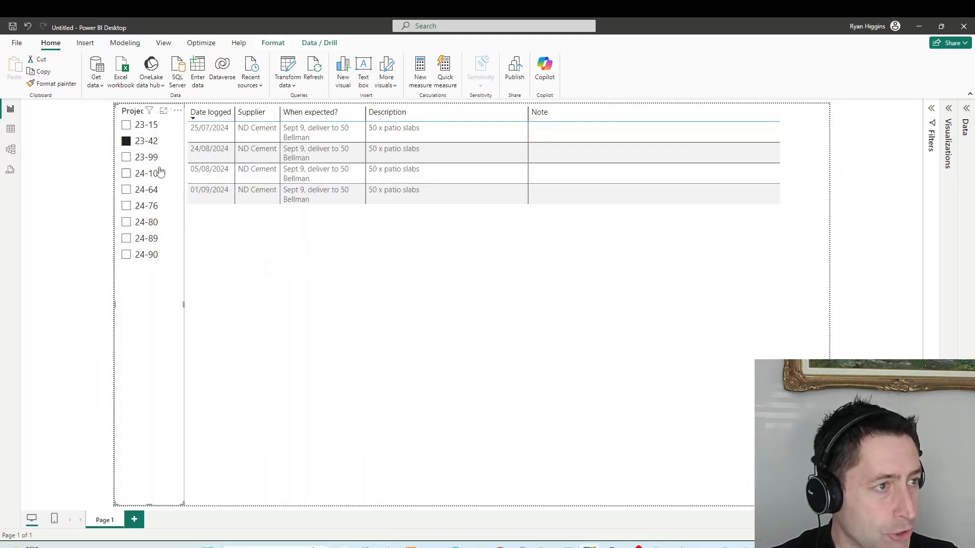
{"action": "left_click", "coordinate": [126, 127]}
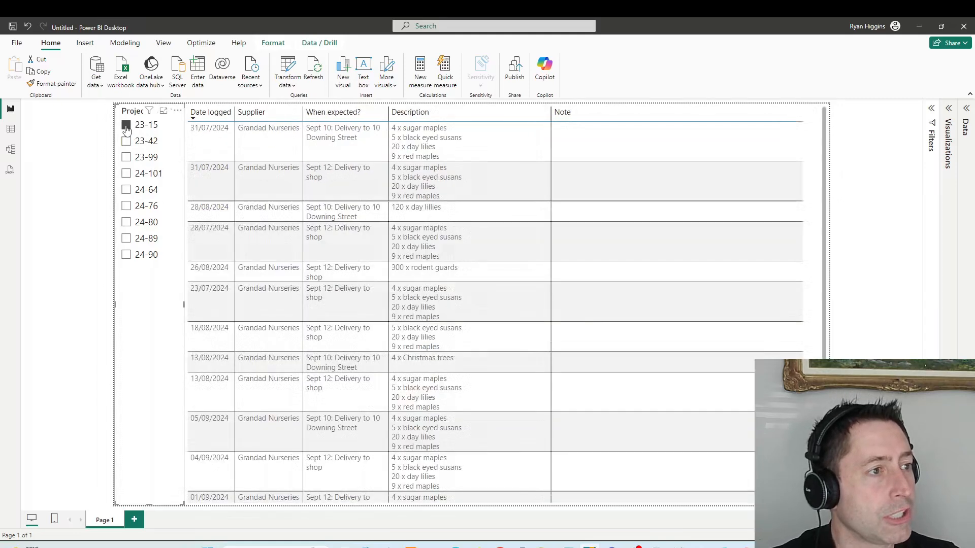
{"action": "left_click", "coordinate": [126, 141]}
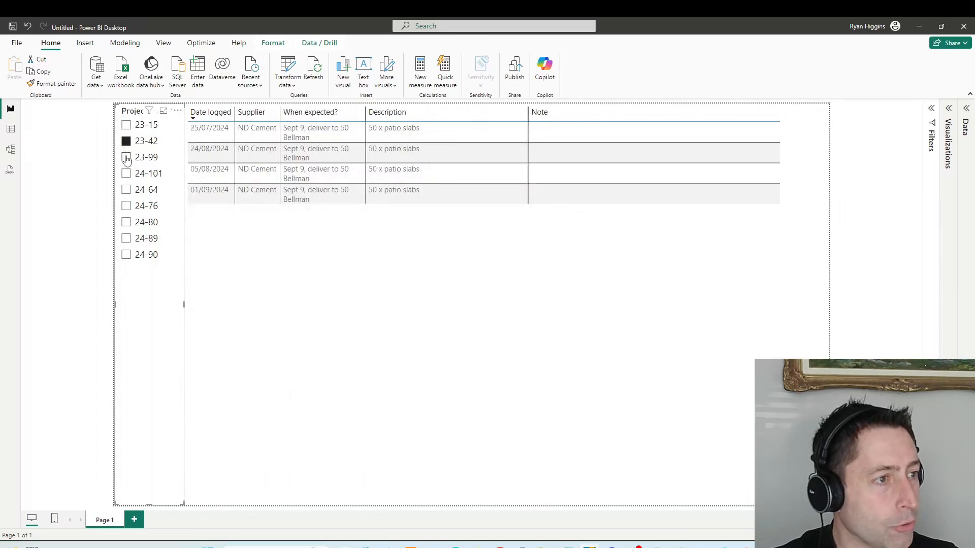
{"action": "left_click", "coordinate": [126, 157]}
{"action": "left_click", "coordinate": [126, 173]}
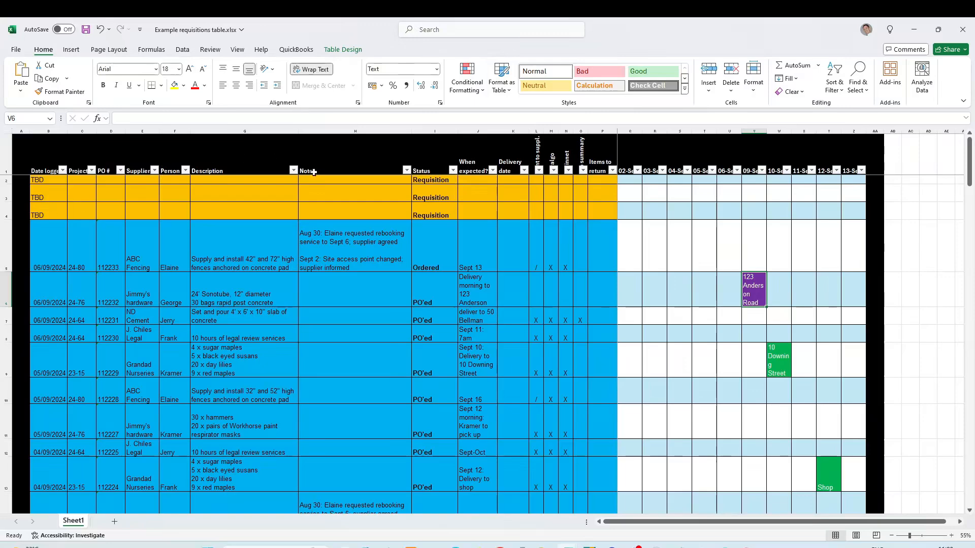
Step: Set the status of the third requisition row, cell I4, to Received
{"action": "left_click", "coordinate": [449, 216]}
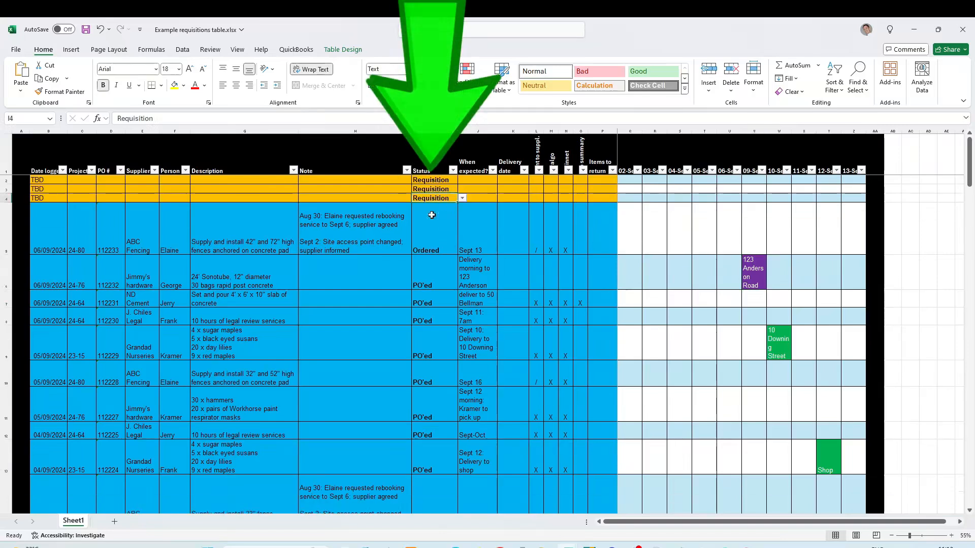
{"action": "left_click", "coordinate": [462, 198]}
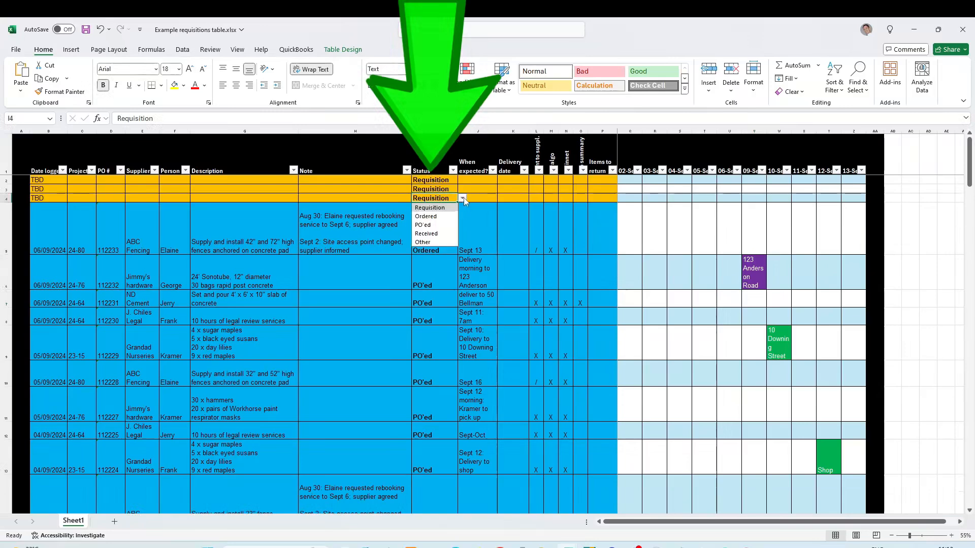
{"action": "left_click", "coordinate": [426, 234]}
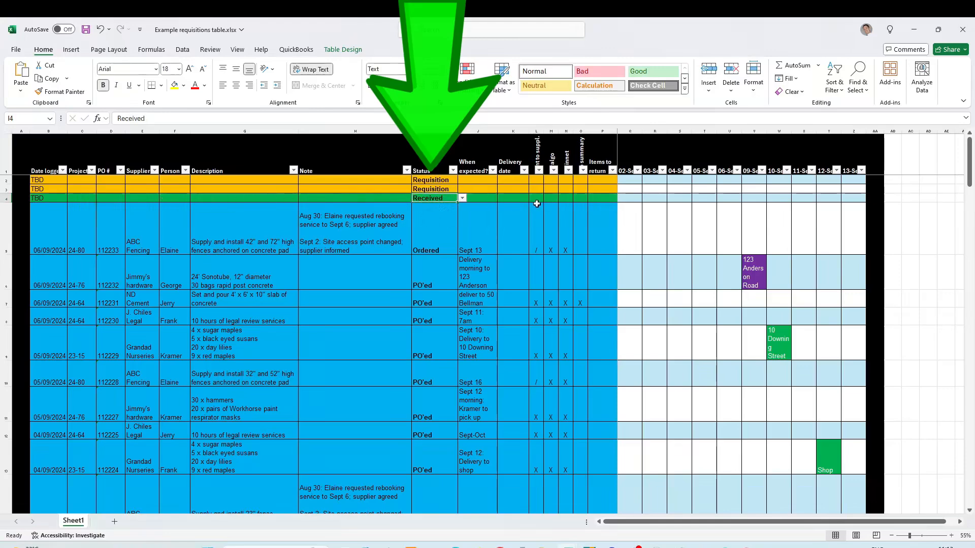
{"action": "left_click", "coordinate": [463, 198]}
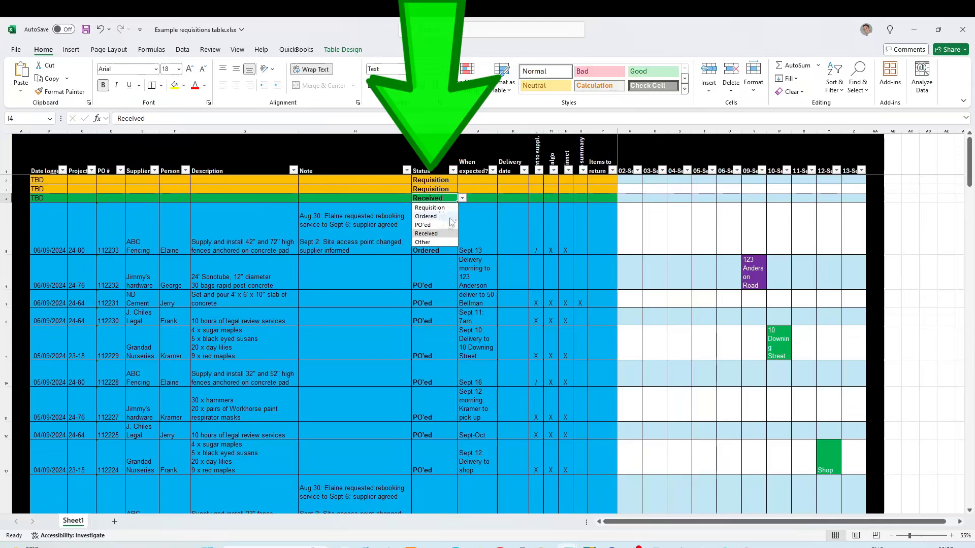
{"action": "key", "text": "Escape"}
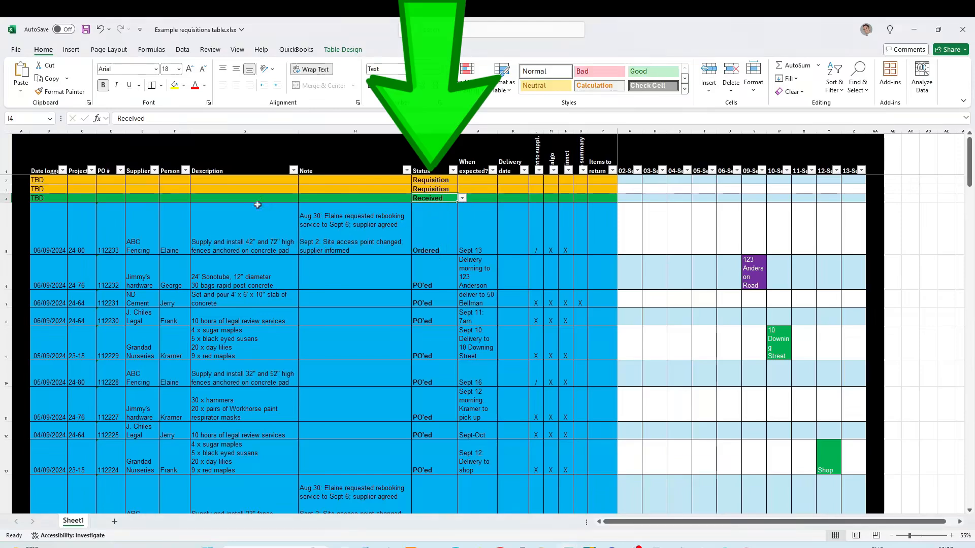
Step: Change the status in cell I4 to Ordered, PO'ed and finally Other to demonstrate the row colours
{"action": "left_click", "coordinate": [463, 199]}
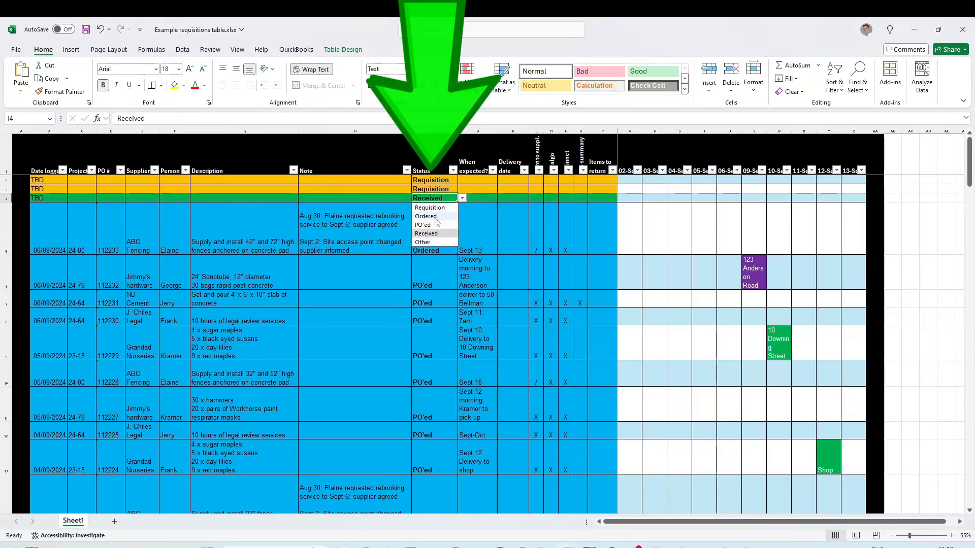
{"action": "left_click", "coordinate": [434, 217]}
{"action": "left_click", "coordinate": [462, 198]}
{"action": "left_click", "coordinate": [436, 225]}
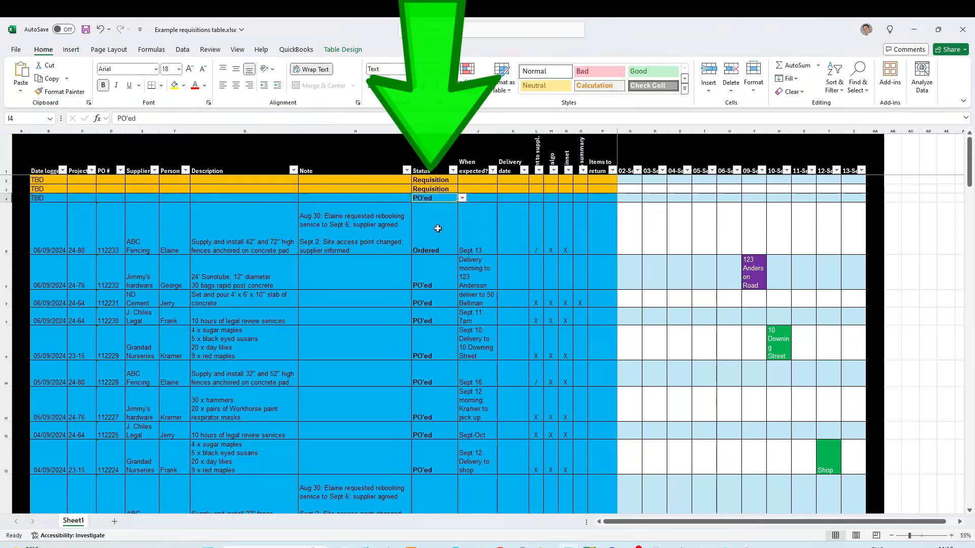
{"action": "left_click", "coordinate": [463, 199]}
{"action": "left_click", "coordinate": [438, 242]}
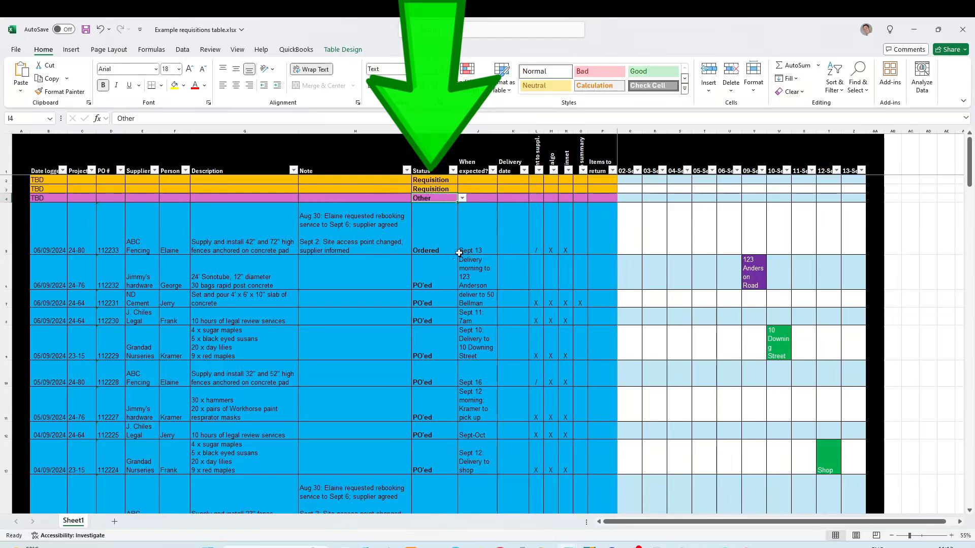
Step: Examine the statuses and row colours of the older orders further down the requisitions table
{"action": "scroll", "coordinate": [457, 251], "scroll_direction": "down", "scroll_amount": 4}
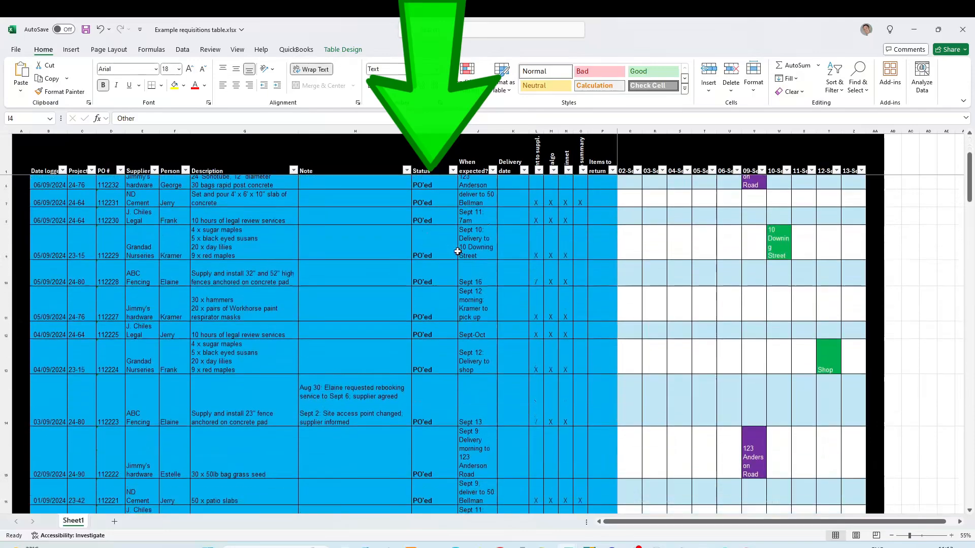
{"action": "scroll", "coordinate": [457, 251], "scroll_direction": "down", "scroll_amount": 1}
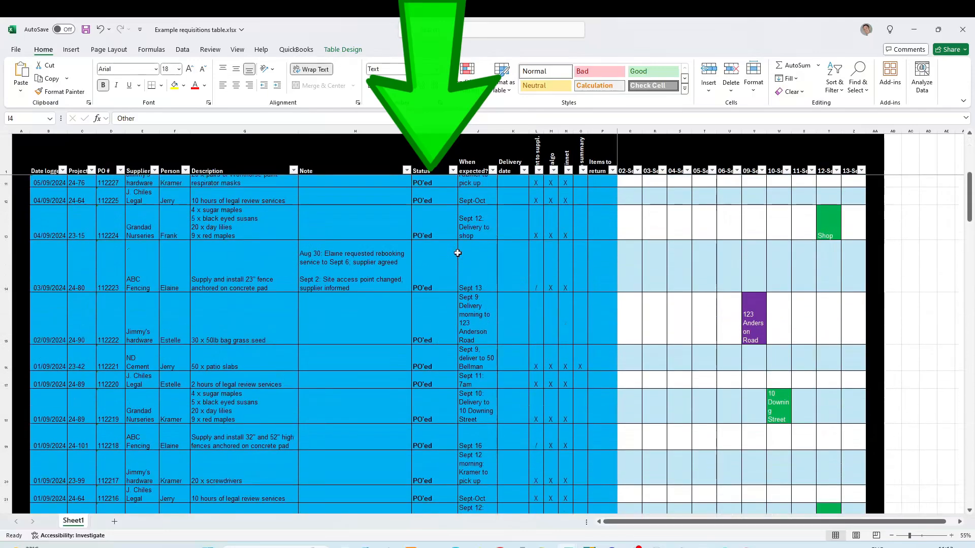
{"action": "scroll", "coordinate": [457, 254], "scroll_direction": "down", "scroll_amount": 1}
{"action": "scroll", "coordinate": [457, 254], "scroll_direction": "down", "scroll_amount": 1}
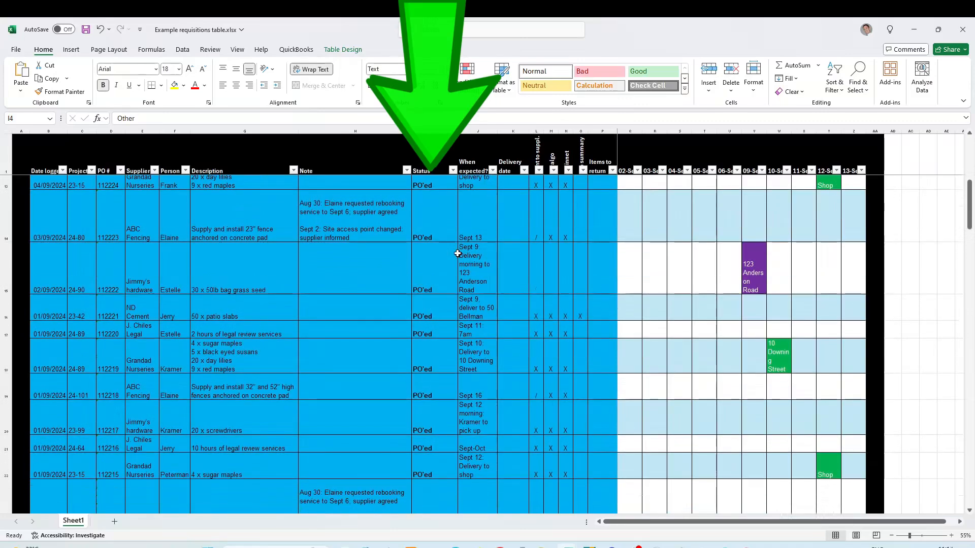
{"action": "scroll", "coordinate": [457, 253], "scroll_direction": "up", "scroll_amount": 1}
{"action": "scroll", "coordinate": [457, 254], "scroll_direction": "up", "scroll_amount": 2}
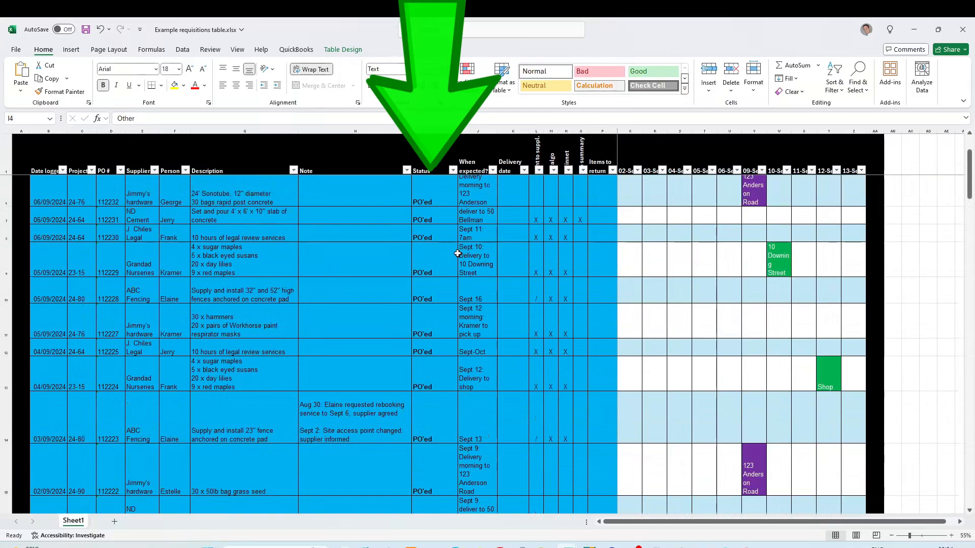
{"action": "scroll", "coordinate": [458, 254], "scroll_direction": "up", "scroll_amount": 2}
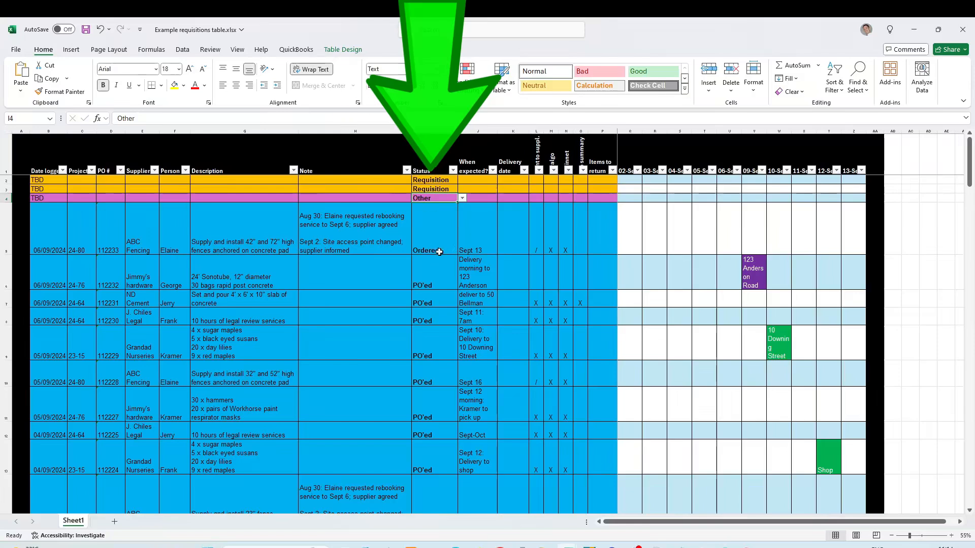
Step: Set the status in cell I4 back to Requisition
{"action": "left_click", "coordinate": [462, 198]}
{"action": "left_click", "coordinate": [441, 208]}
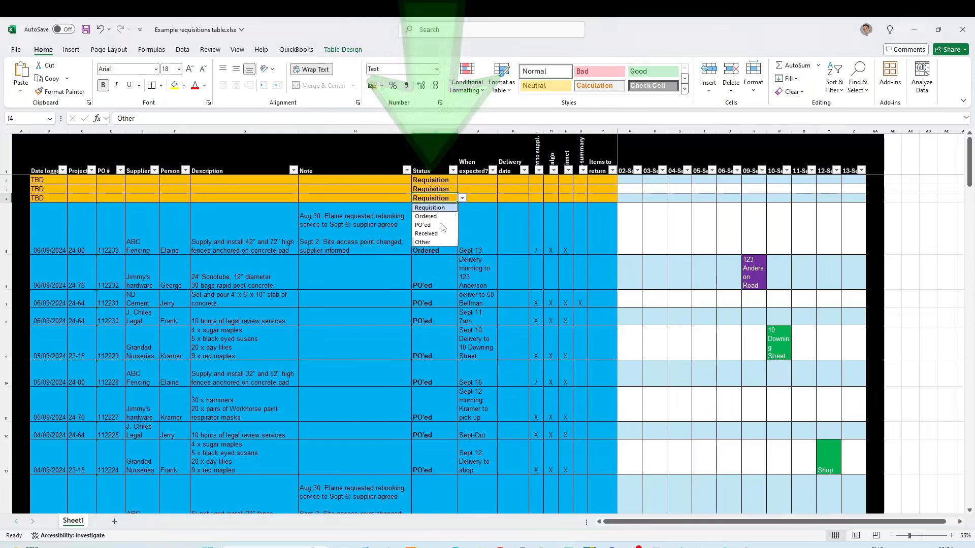
{"action": "left_click", "coordinate": [425, 233]}
Step: Review the Date logged, Project, PO #, Supplier, Person and Description columns of the requisitions table
{"action": "left_click", "coordinate": [62, 218]}
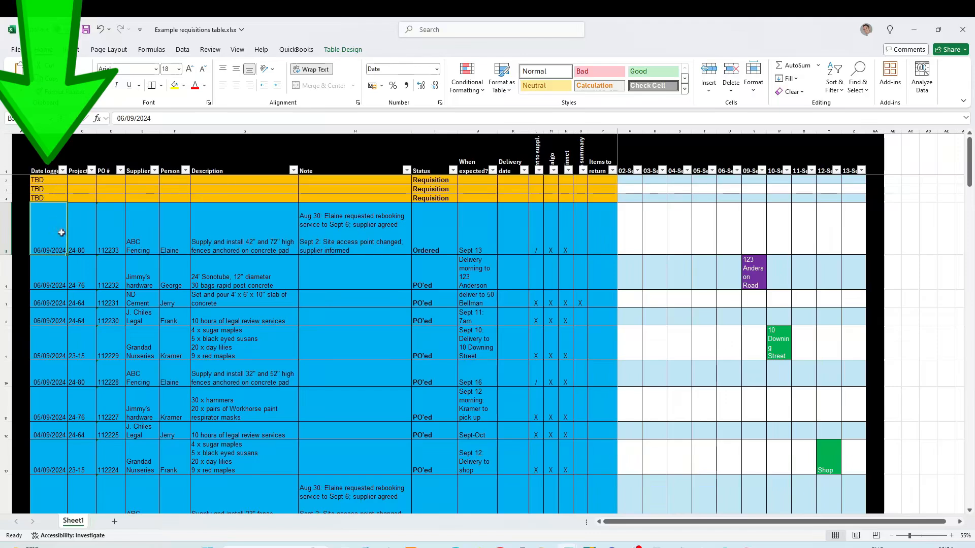
{"action": "left_click", "coordinate": [83, 163]}
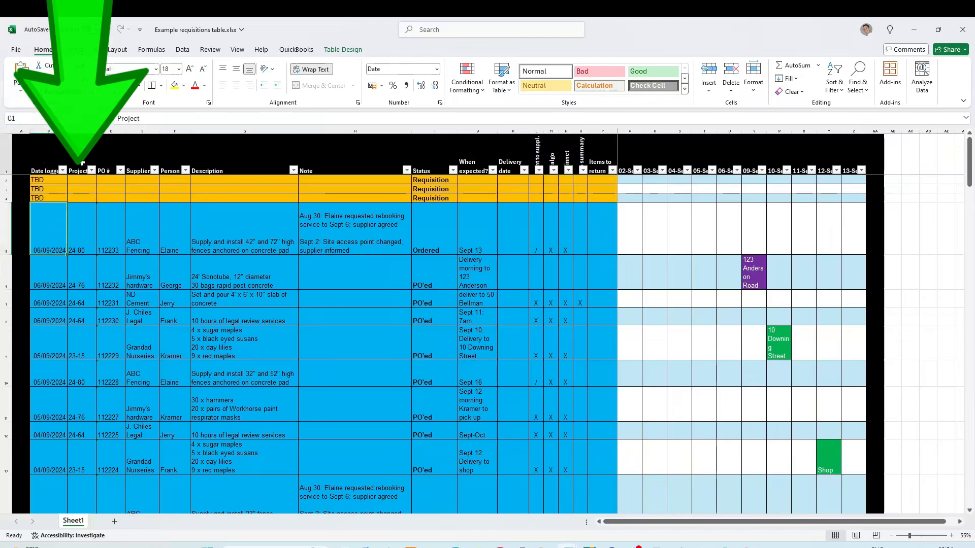
{"action": "left_click", "coordinate": [105, 146]}
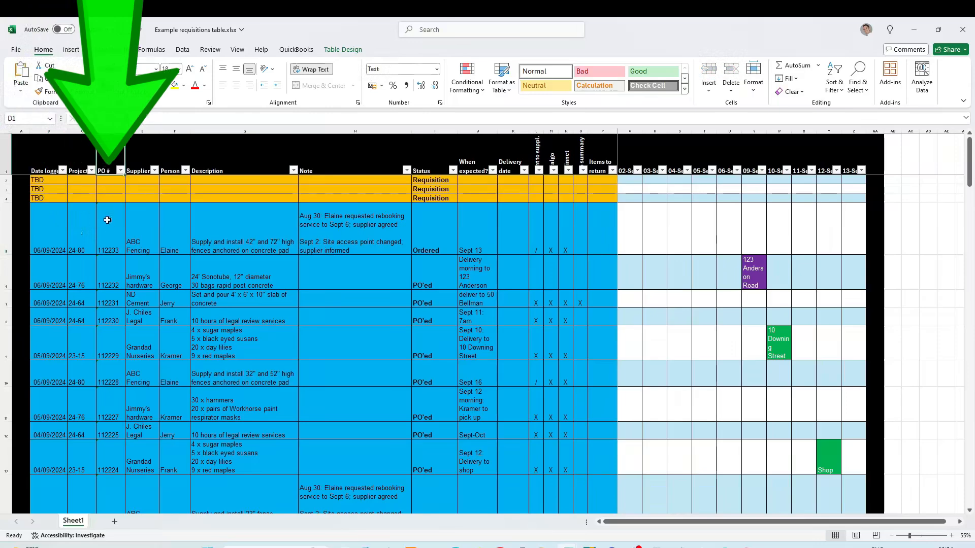
{"action": "left_click", "coordinate": [136, 168]}
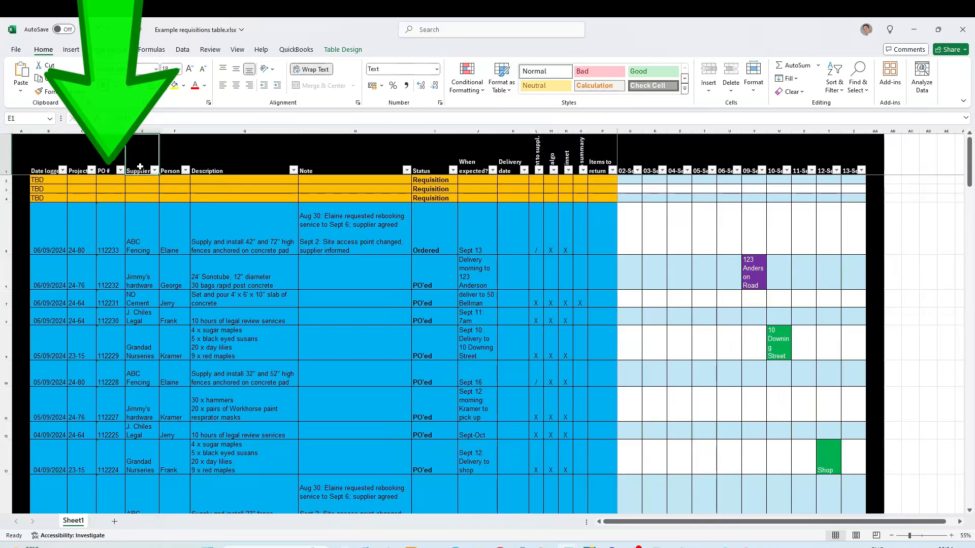
{"action": "left_click", "coordinate": [173, 168]}
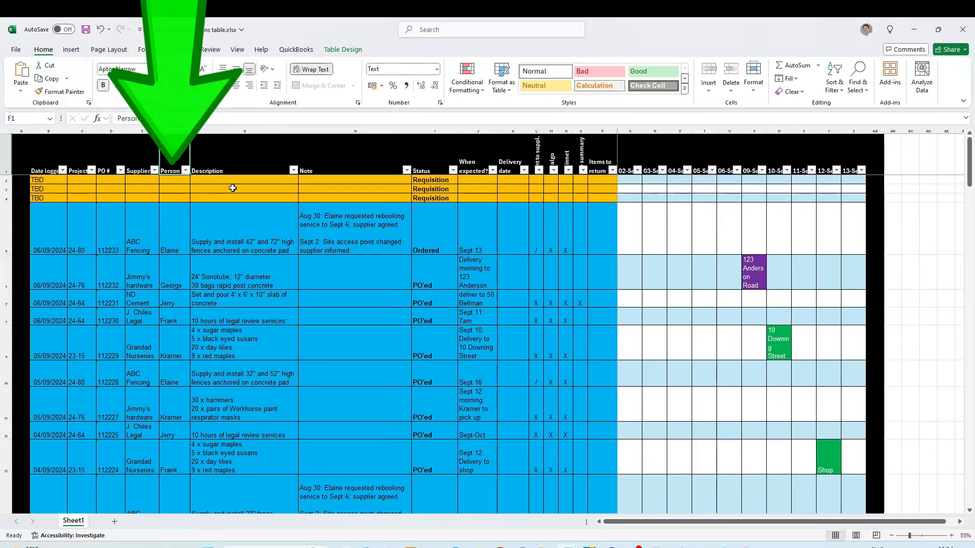
{"action": "left_click", "coordinate": [232, 173]}
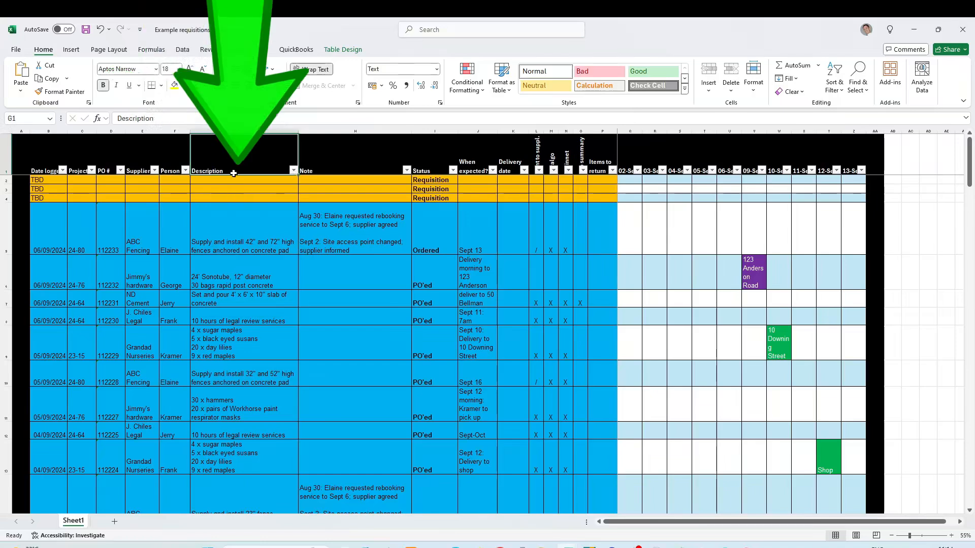
{"action": "left_click", "coordinate": [224, 217]}
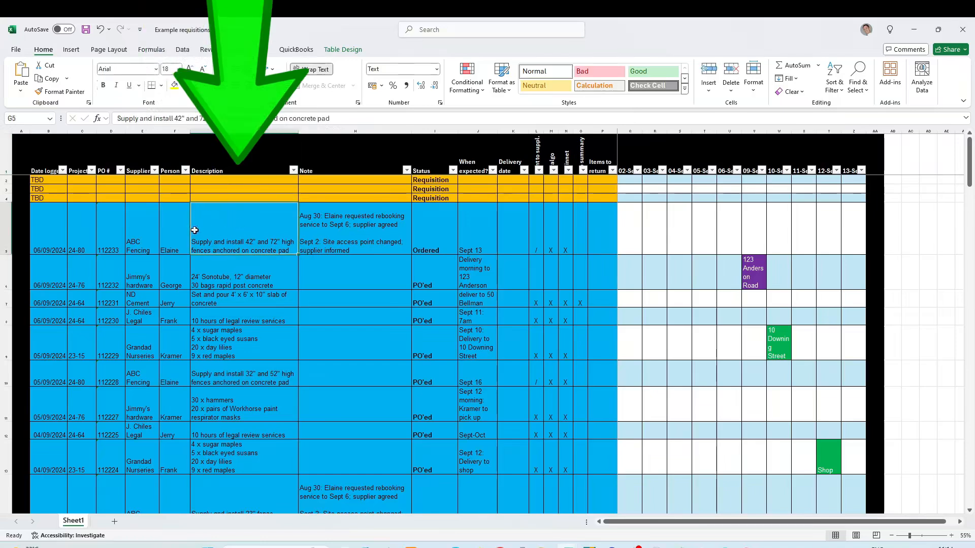
{"action": "left_click", "coordinate": [259, 271]}
{"action": "left_click", "coordinate": [258, 233]}
Step: Examine the Note column, comparing the ABC Fencing order's dated notes in row 5 with its Person entry
{"action": "left_click", "coordinate": [318, 219]}
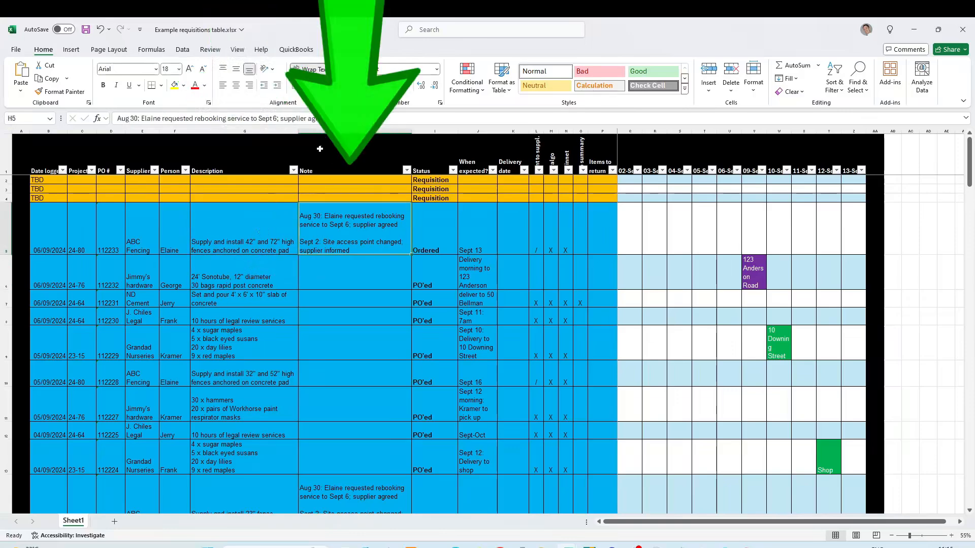
{"action": "left_click", "coordinate": [364, 281]}
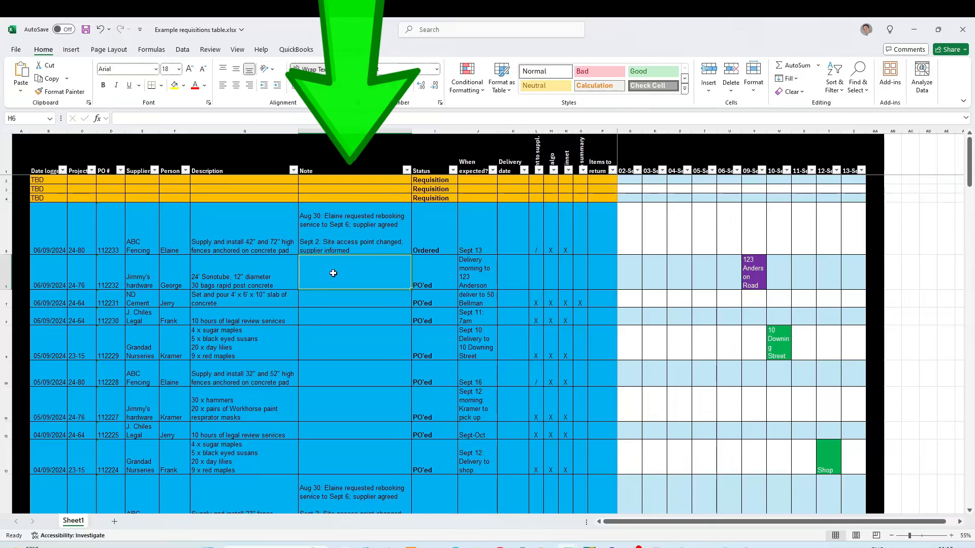
{"action": "left_click", "coordinate": [349, 216]}
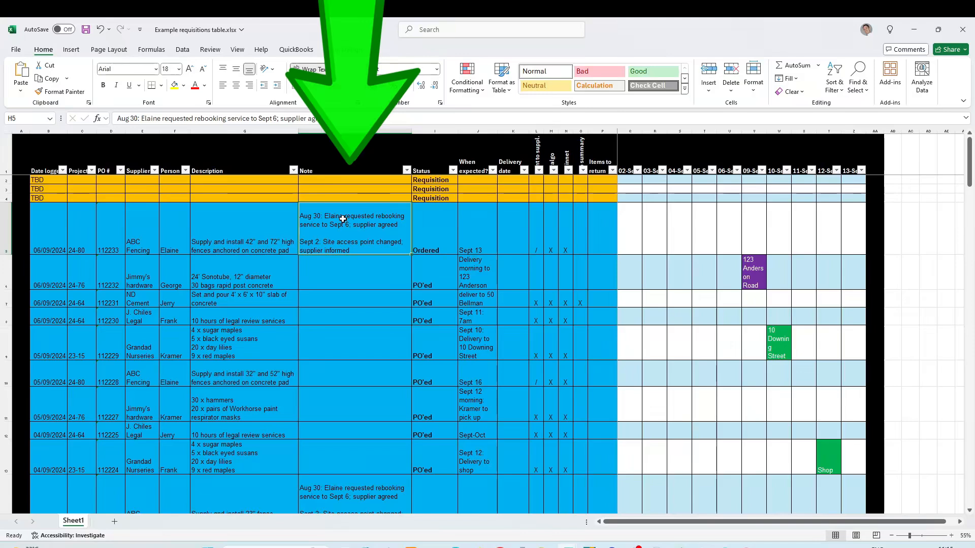
{"action": "left_click", "coordinate": [163, 224]}
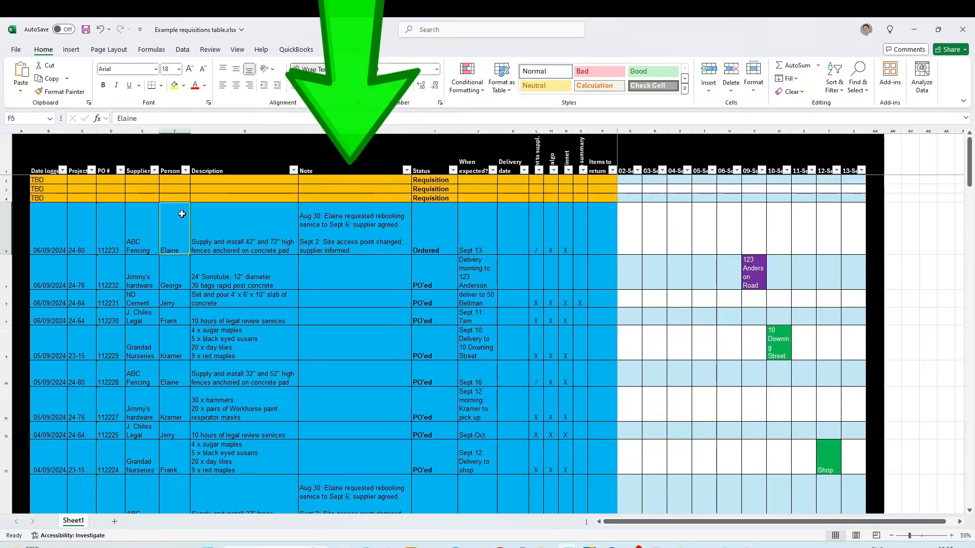
{"action": "left_click", "coordinate": [362, 230]}
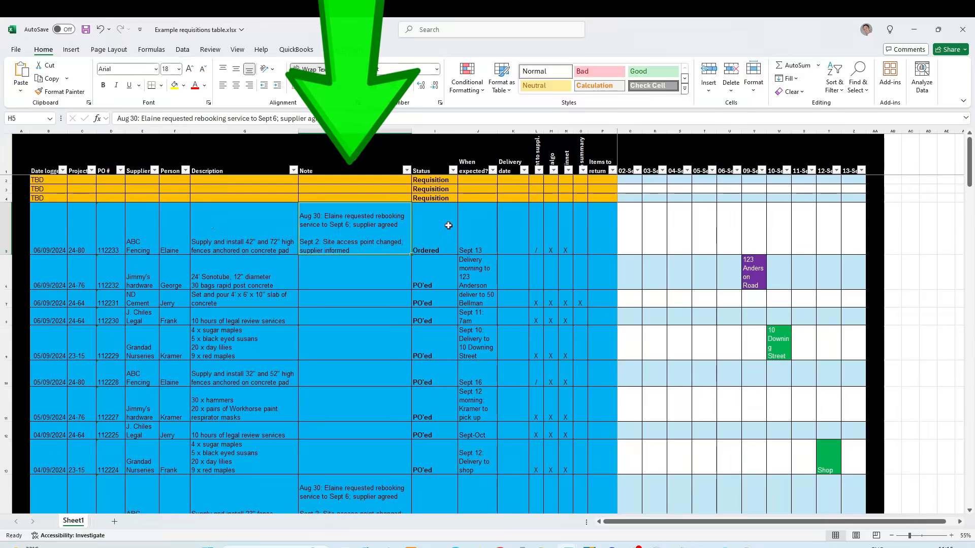
Step: Review row 5's When expected and Delivery date cells and the narrow tracking-mark columns L through O
{"action": "left_click", "coordinate": [466, 217]}
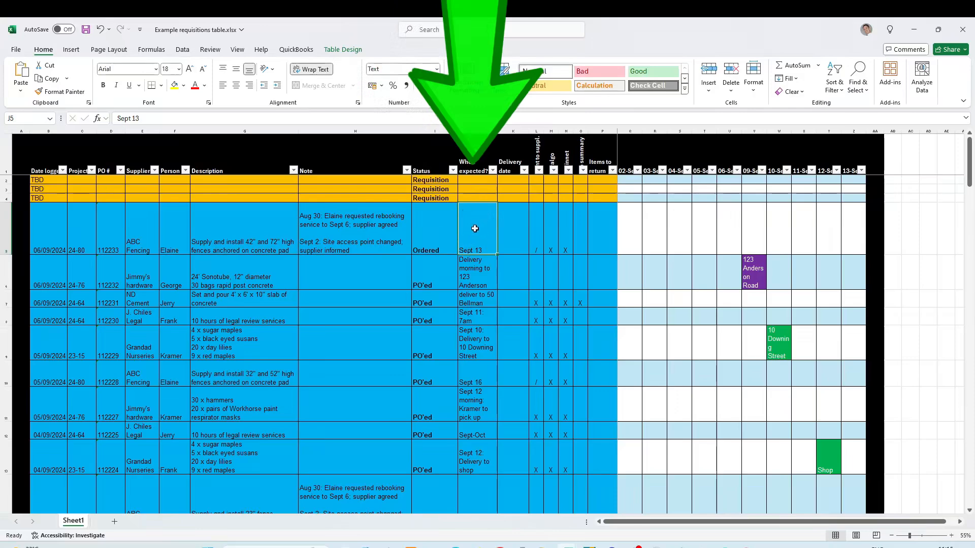
{"action": "left_click", "coordinate": [505, 217]}
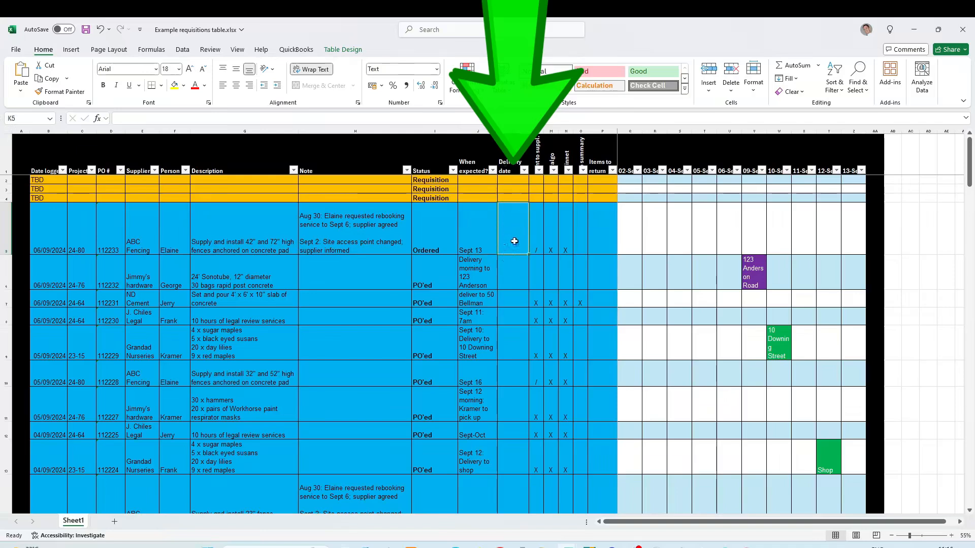
{"action": "left_click", "coordinate": [480, 230]}
{"action": "left_click", "coordinate": [506, 218]}
{"action": "left_click", "coordinate": [536, 231]}
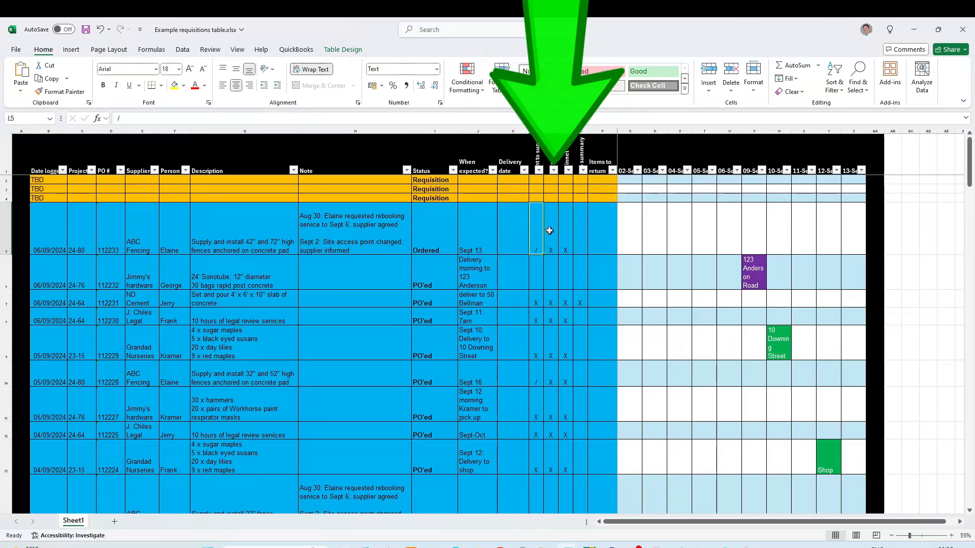
{"action": "left_click", "coordinate": [550, 231]}
{"action": "left_click", "coordinate": [565, 229]}
{"action": "left_click", "coordinate": [583, 229]}
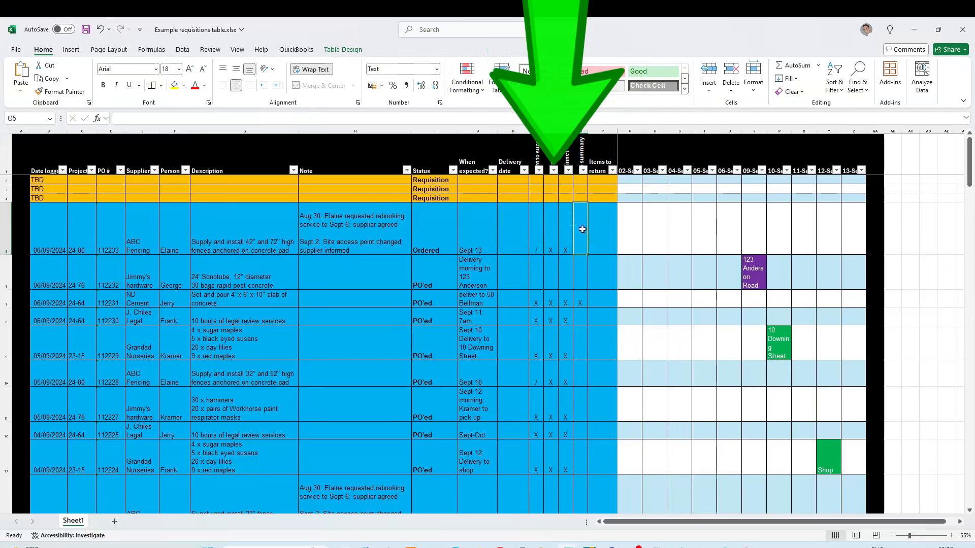
Step: Examine the Sent to suppl. tracking column, comparing its header with the marks in rows 5, 7 and 8
{"action": "left_click", "coordinate": [519, 231]}
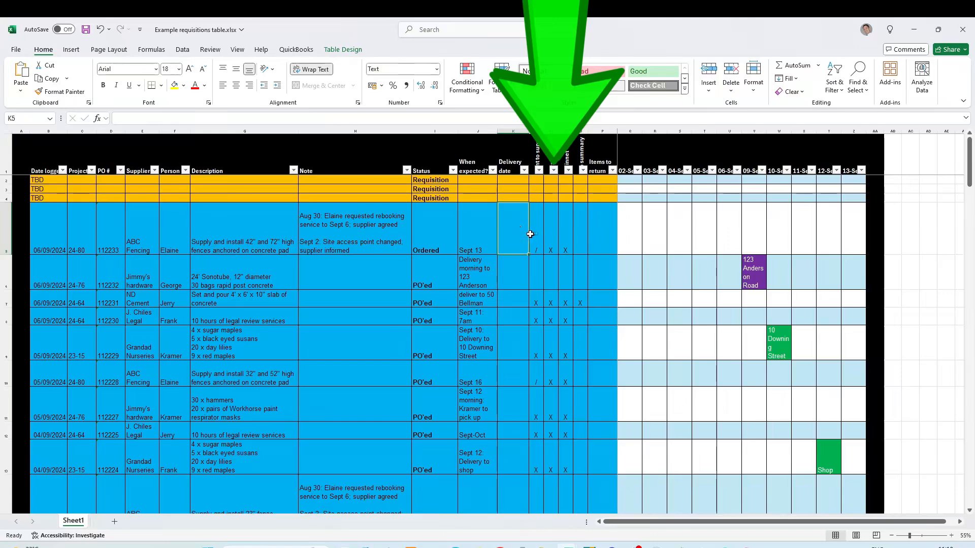
{"action": "left_click", "coordinate": [542, 229]}
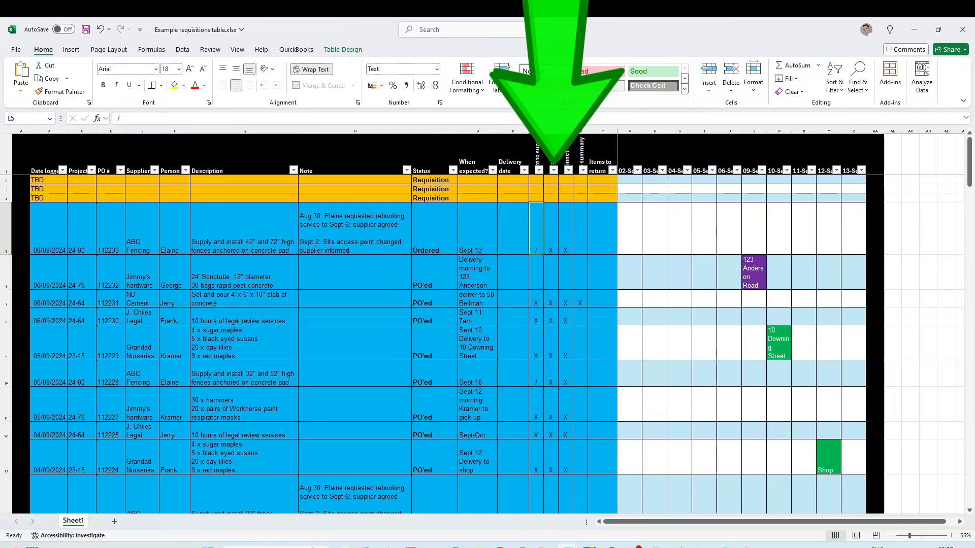
{"action": "left_click", "coordinate": [537, 152]}
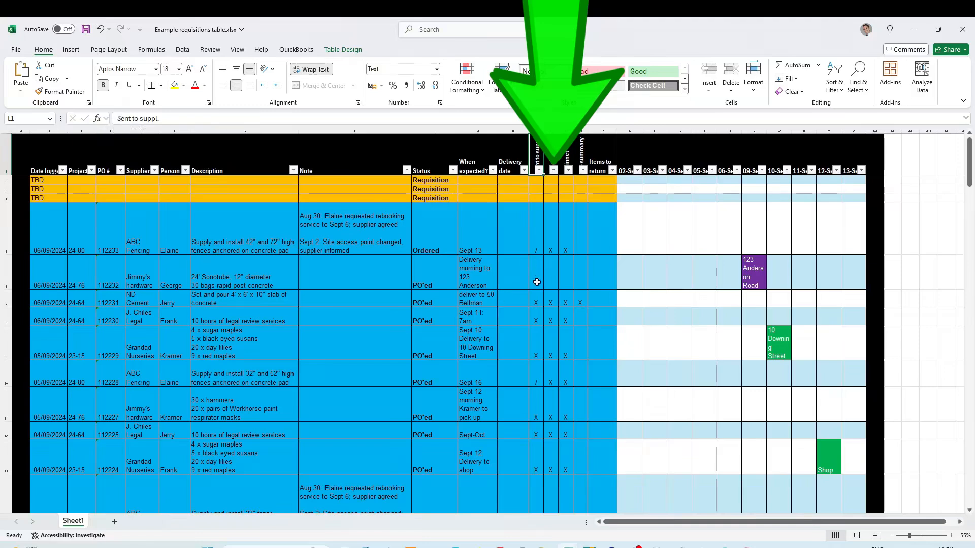
{"action": "left_click", "coordinate": [537, 298]}
{"action": "left_click", "coordinate": [538, 311]}
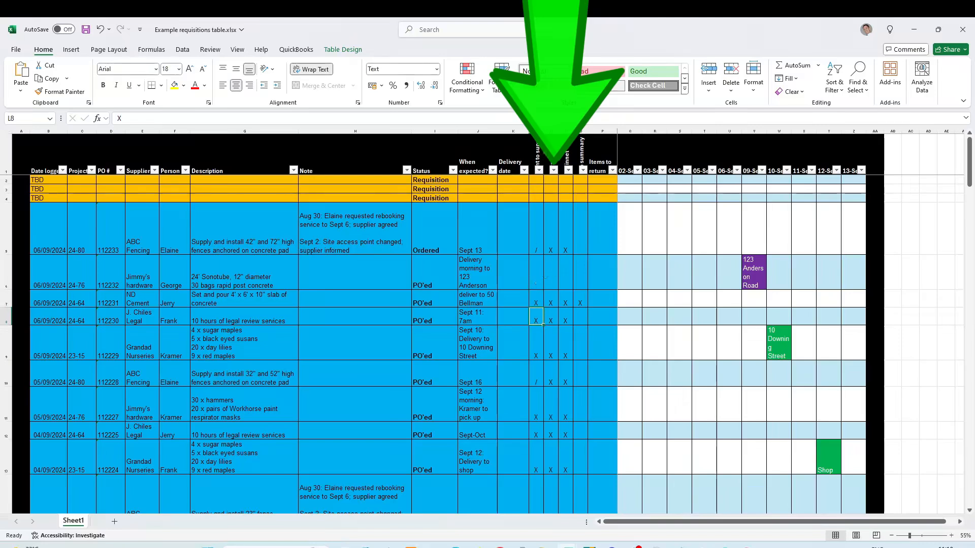
Step: Review the tracking marks in columns M, N and O for the orders in rows 6 and 7
{"action": "left_click", "coordinate": [552, 278]}
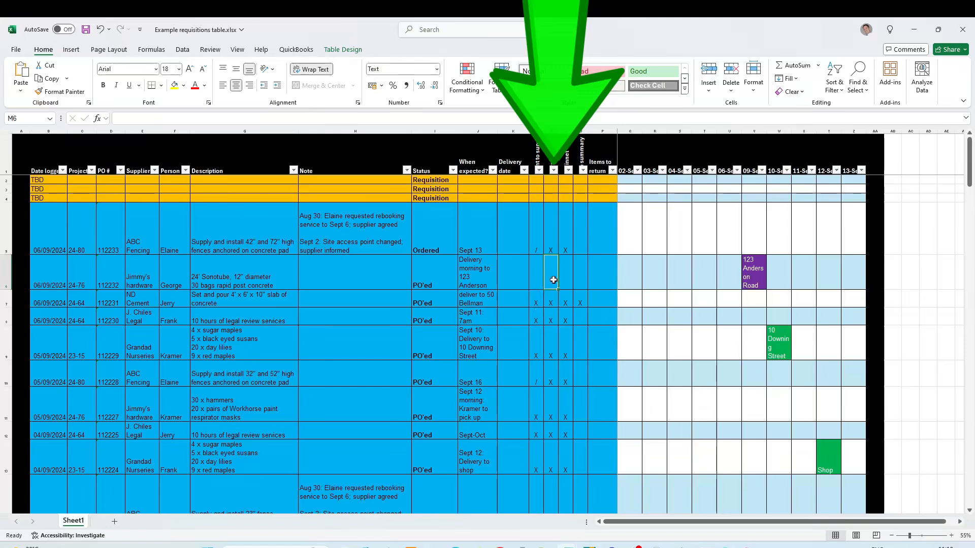
{"action": "left_click", "coordinate": [569, 278]}
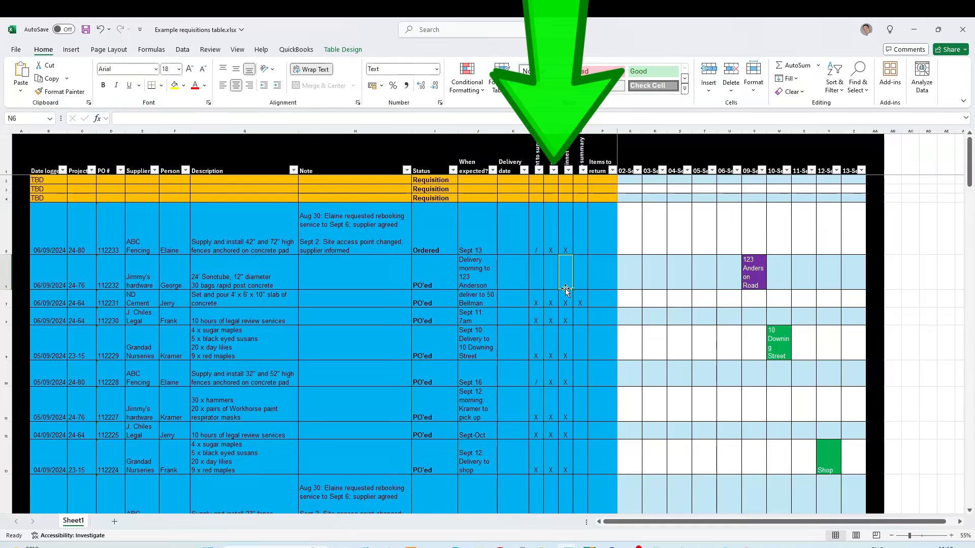
{"action": "left_click", "coordinate": [581, 277]}
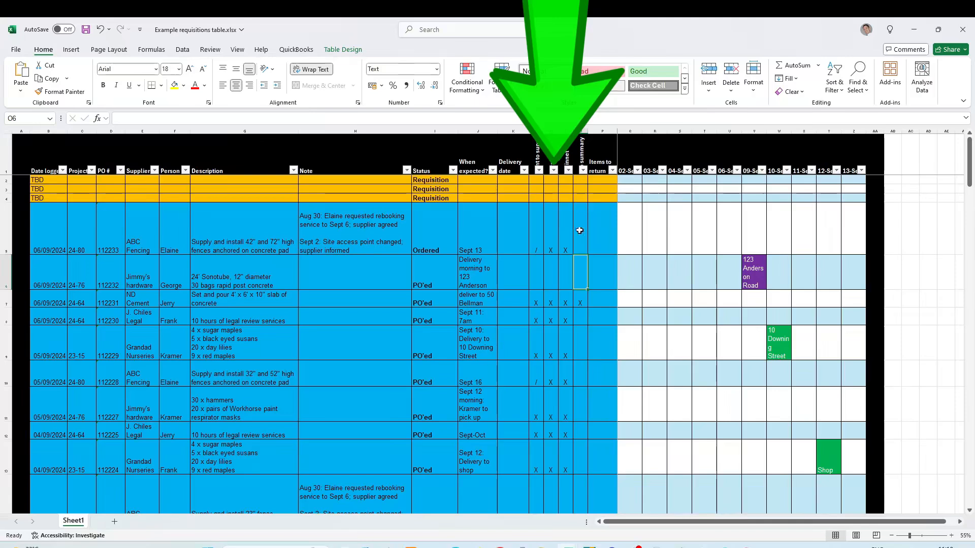
{"action": "left_click", "coordinate": [578, 301]}
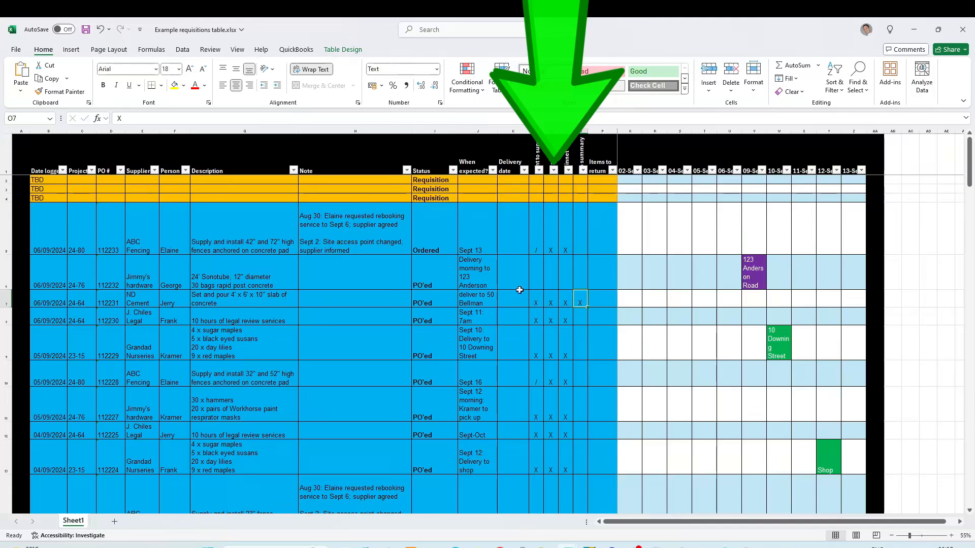
Step: Examine the Items to return column for the orders in rows 6 and 7 and further down the table
{"action": "left_click", "coordinate": [610, 299]}
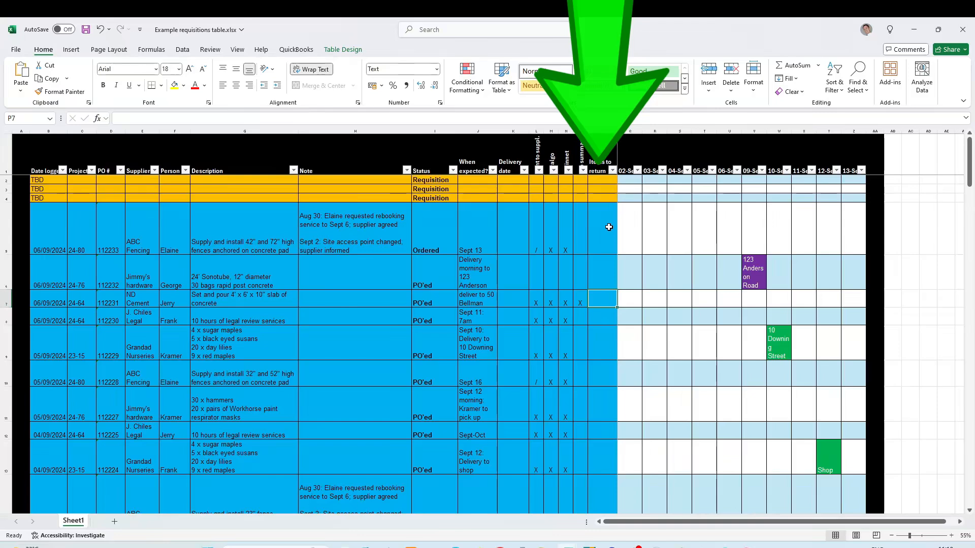
{"action": "left_click", "coordinate": [595, 272]}
{"action": "left_click", "coordinate": [599, 295]}
{"action": "scroll", "coordinate": [601, 271], "scroll_direction": "down", "scroll_amount": 3}
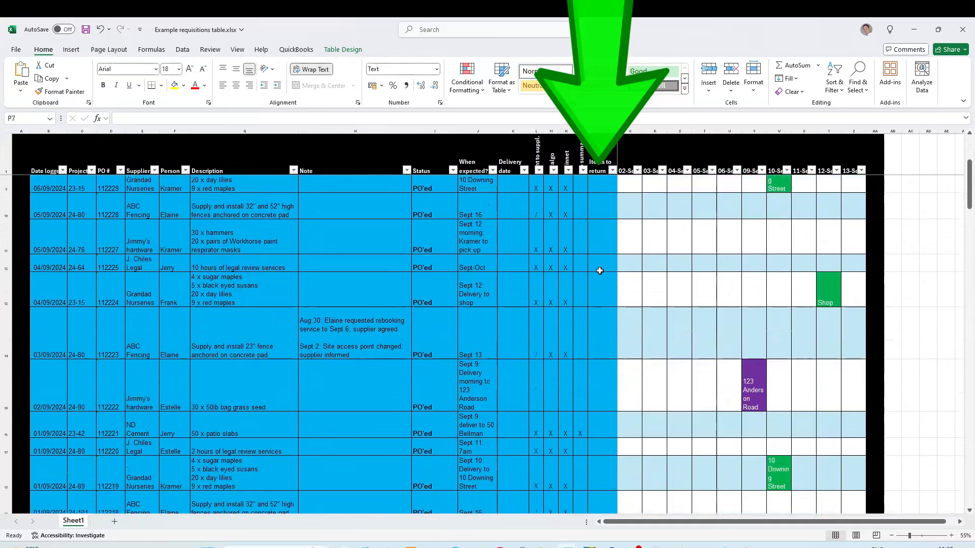
{"action": "scroll", "coordinate": [601, 271], "scroll_direction": "up", "scroll_amount": 3}
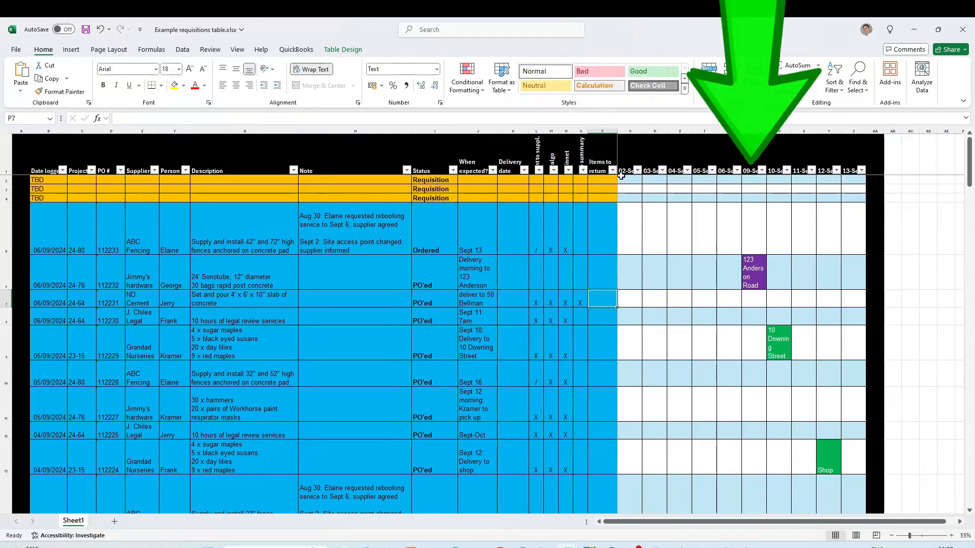
Step: Review the delivery calendar columns, comparing the 123 Anderson Road entry under 09-Sep with the 10 Downing Street entry under 10-Sep
{"action": "left_click_drag", "start_coordinate": [640, 521], "coordinate": [604, 522]}
{"action": "left_click", "coordinate": [779, 339]}
{"action": "left_click", "coordinate": [757, 280]}
{"action": "left_click", "coordinate": [775, 343]}
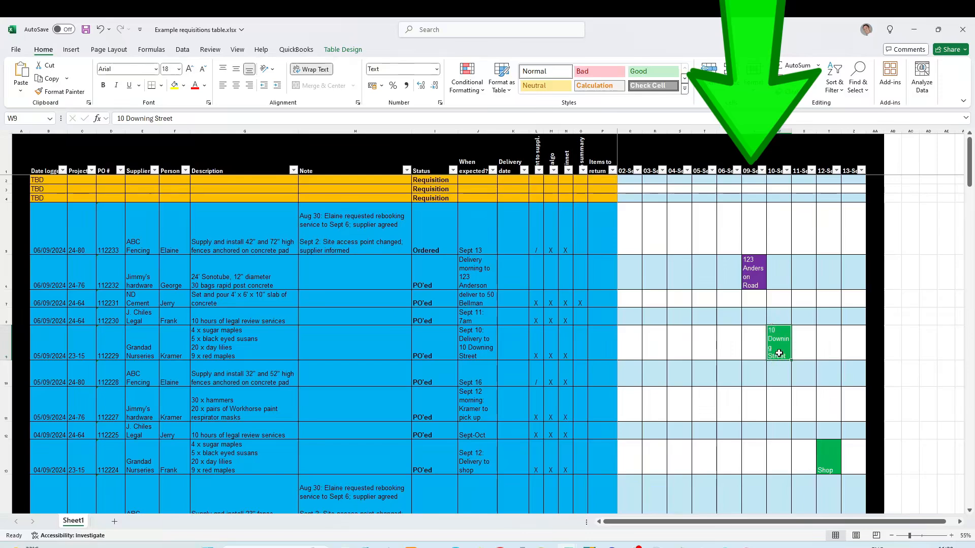
{"action": "left_click", "coordinate": [759, 269]}
{"action": "left_click", "coordinate": [781, 342]}
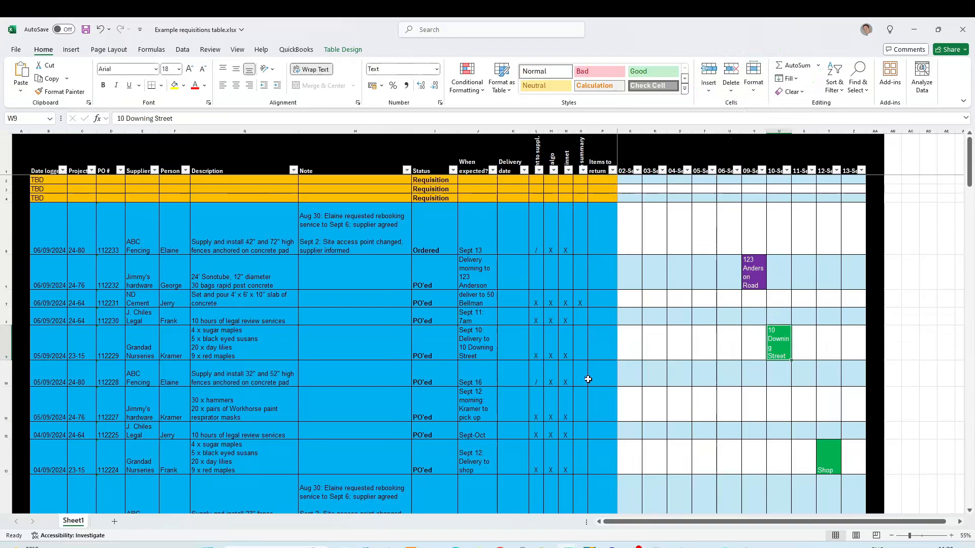
Step: Switch to Power BI Desktop and view the orders filtered by projects 23-15, 23-42, 23-99, 24-101 and 24-64 in turn
{"action": "mouse_move", "coordinate": [589, 546]}
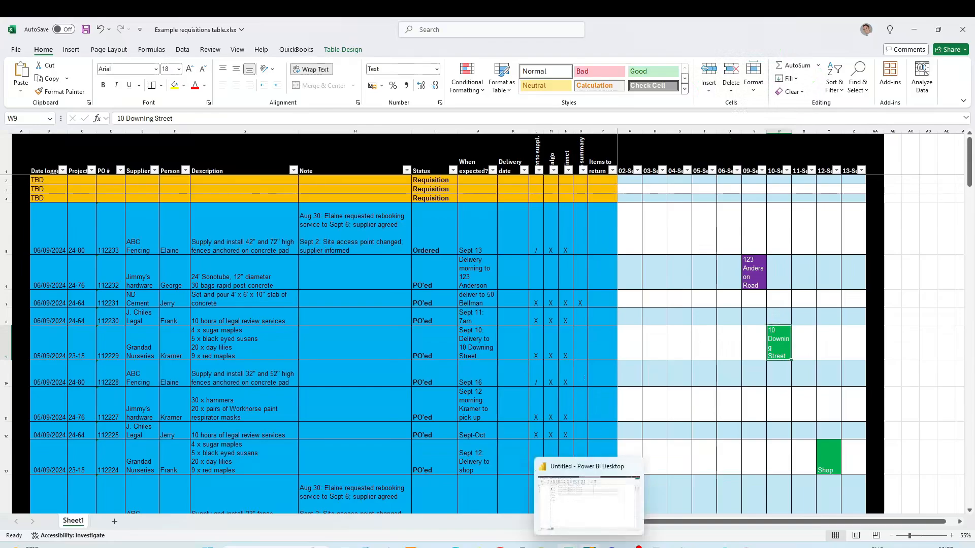
{"action": "left_click", "coordinate": [589, 546]}
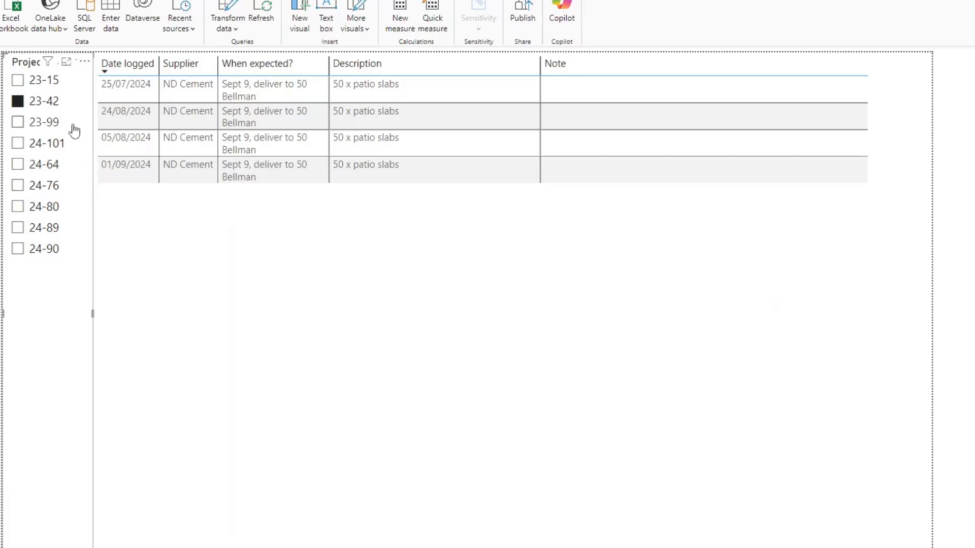
{"action": "left_click", "coordinate": [18, 83]}
{"action": "left_click", "coordinate": [18, 105]}
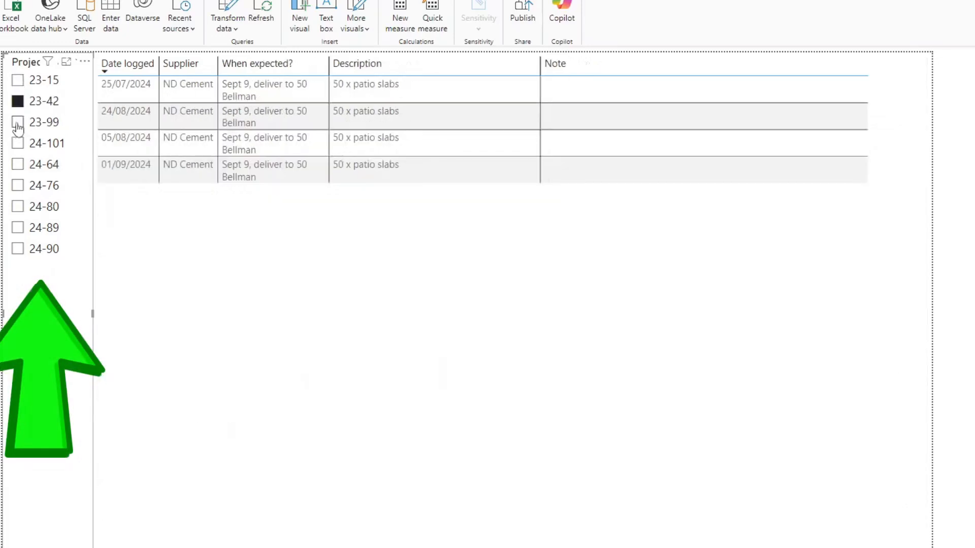
{"action": "left_click", "coordinate": [17, 123]}
{"action": "left_click", "coordinate": [18, 144]}
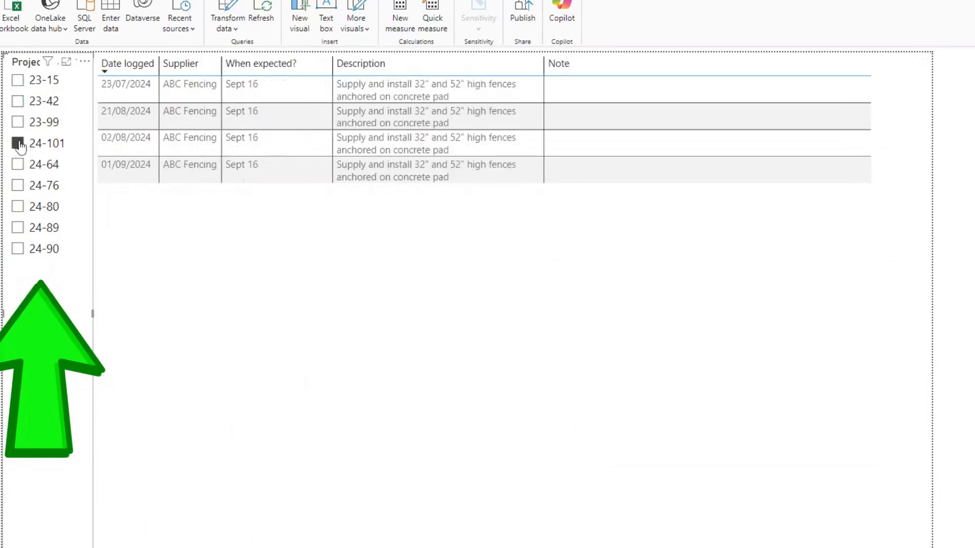
{"action": "left_click", "coordinate": [19, 166]}
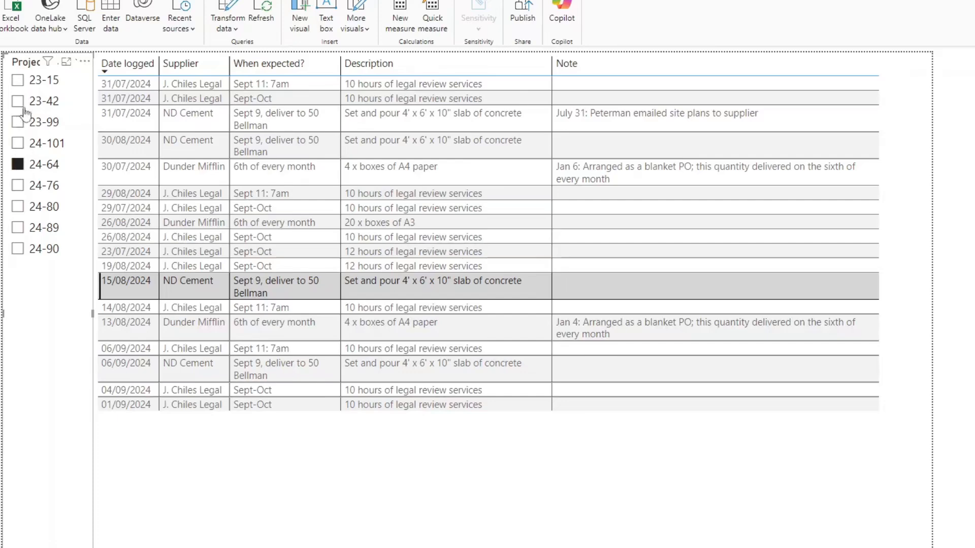
Step: View the orders for projects 23-15, 23-42, 23-99 and 24-101 in turn, ending with the filter on 23-15
{"action": "left_click", "coordinate": [18, 82]}
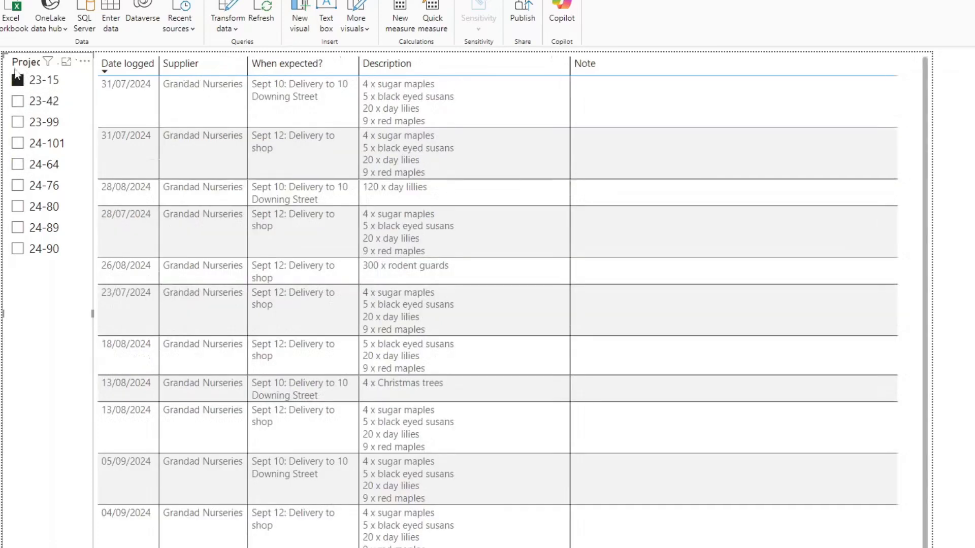
{"action": "left_click", "coordinate": [18, 101]}
{"action": "left_click", "coordinate": [17, 123]}
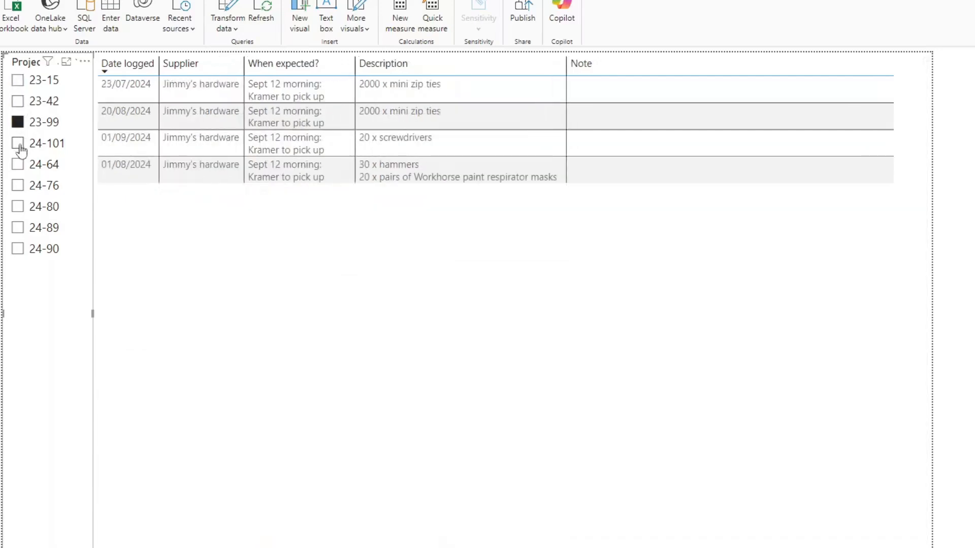
{"action": "left_click", "coordinate": [17, 143]}
{"action": "left_click", "coordinate": [19, 80]}
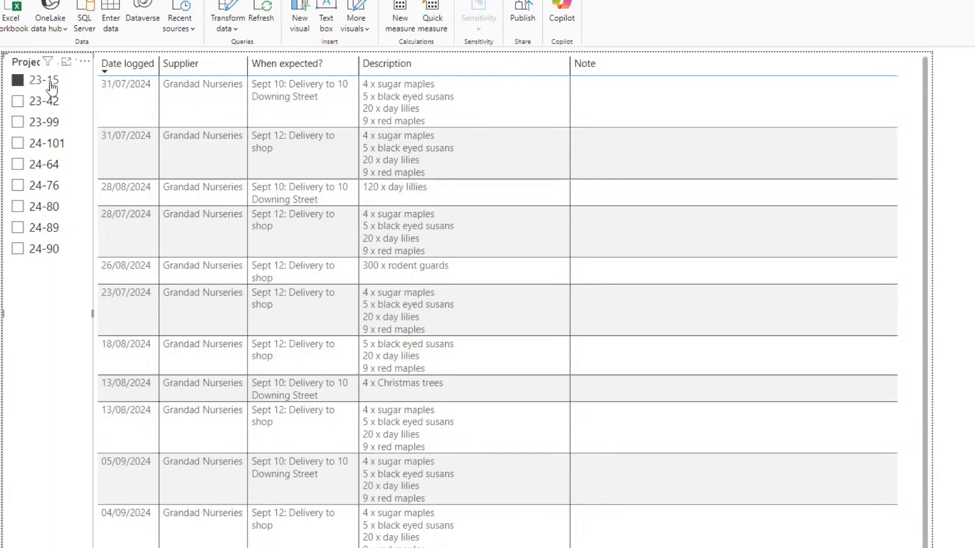
Step: Switch to the Example requisitions table workbook in Excel and check the Project entries in rows 6, 7 and 9
{"action": "mouse_move", "coordinate": [567, 545]}
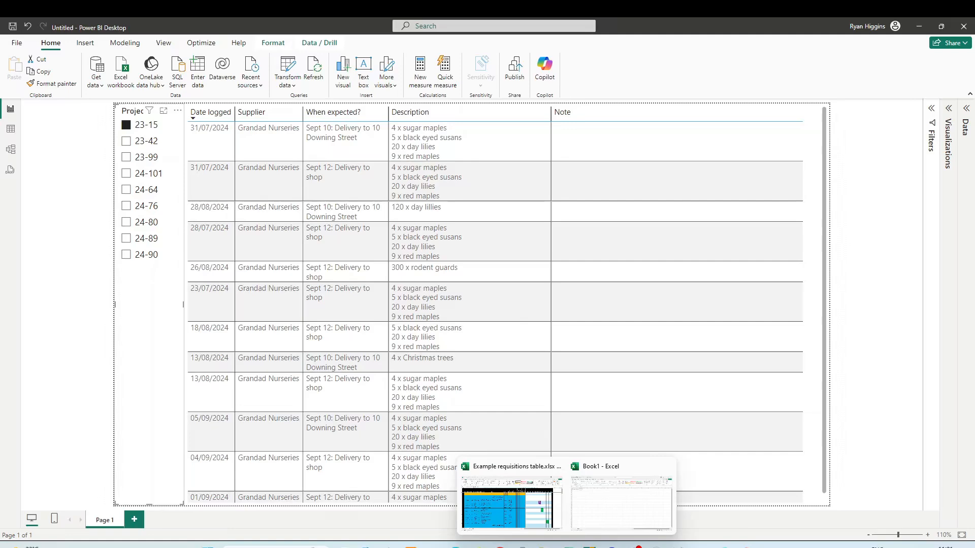
{"action": "left_click", "coordinate": [530, 516]}
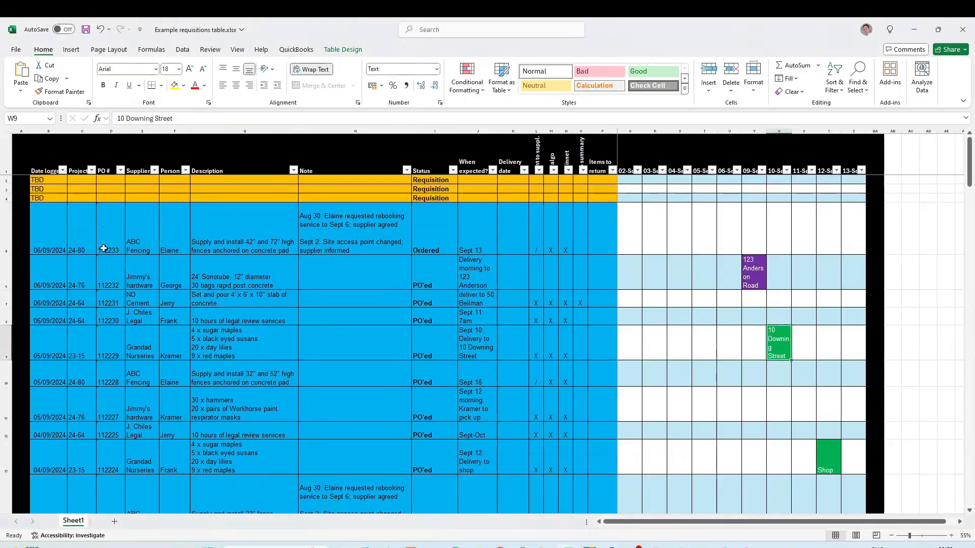
{"action": "left_click", "coordinate": [77, 278]}
{"action": "left_click", "coordinate": [78, 297]}
{"action": "left_click", "coordinate": [74, 354]}
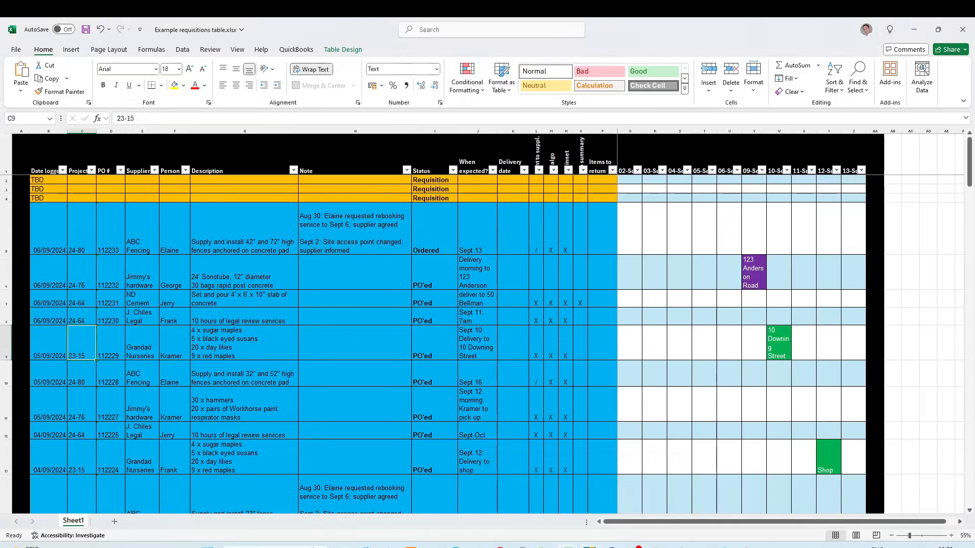
Step: Switch to Power BI Desktop and view the orders for projects 23-42, 23-99, 24-101 and 24-64, ending with 23-15
{"action": "left_click", "coordinate": [589, 545]}
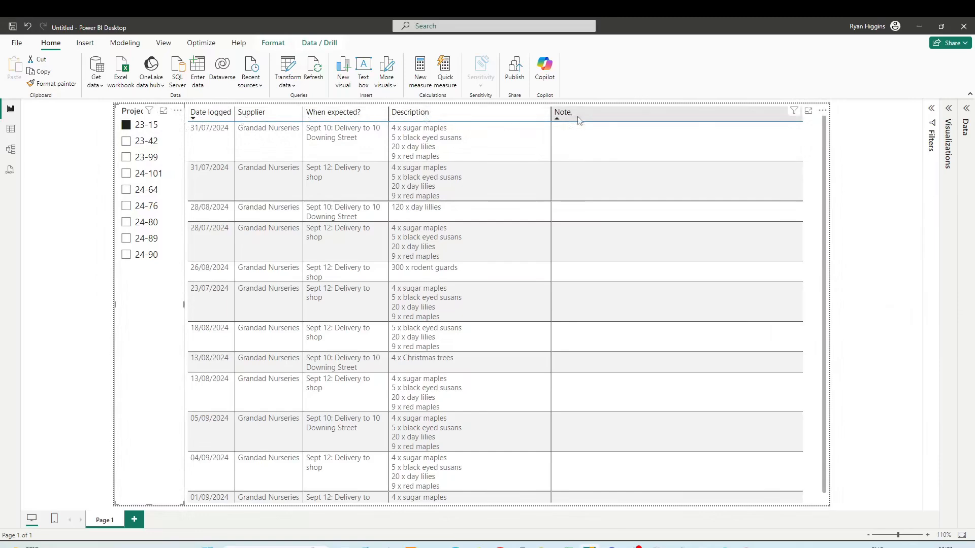
{"action": "left_click", "coordinate": [124, 141]}
{"action": "left_click", "coordinate": [126, 158]}
{"action": "left_click", "coordinate": [126, 174]}
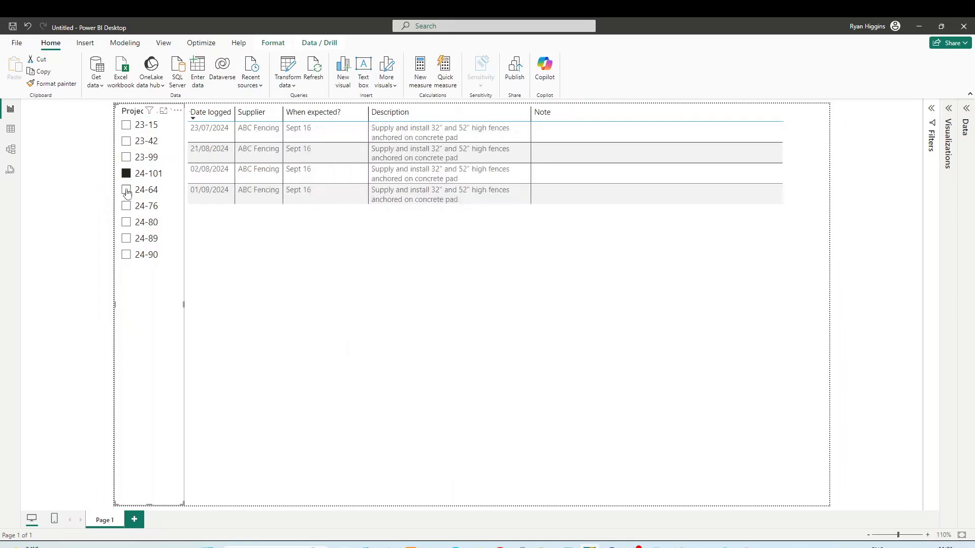
{"action": "left_click", "coordinate": [126, 190]}
{"action": "left_click", "coordinate": [126, 125]}
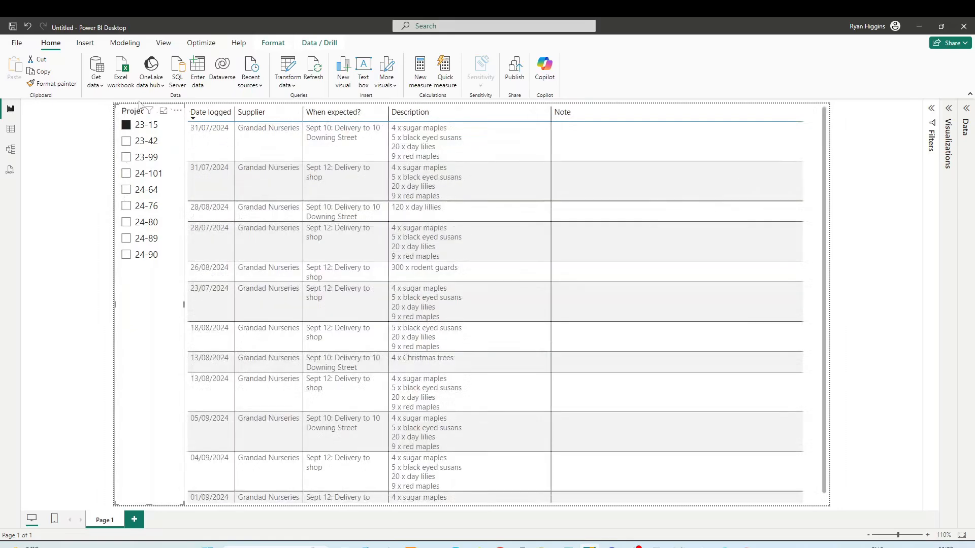
Step: Compare the orders of projects 23-42 and 23-99, view those of 24-101 and 24-64, and set the project filter back to 23-15
{"action": "left_click", "coordinate": [126, 141]}
{"action": "left_click", "coordinate": [133, 157]}
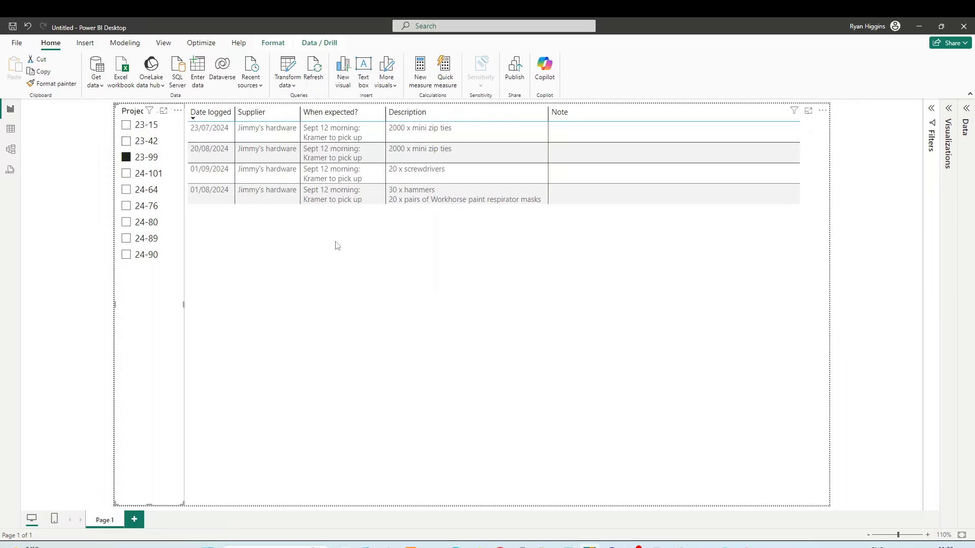
{"action": "left_click", "coordinate": [127, 143]}
{"action": "left_click", "coordinate": [126, 157]}
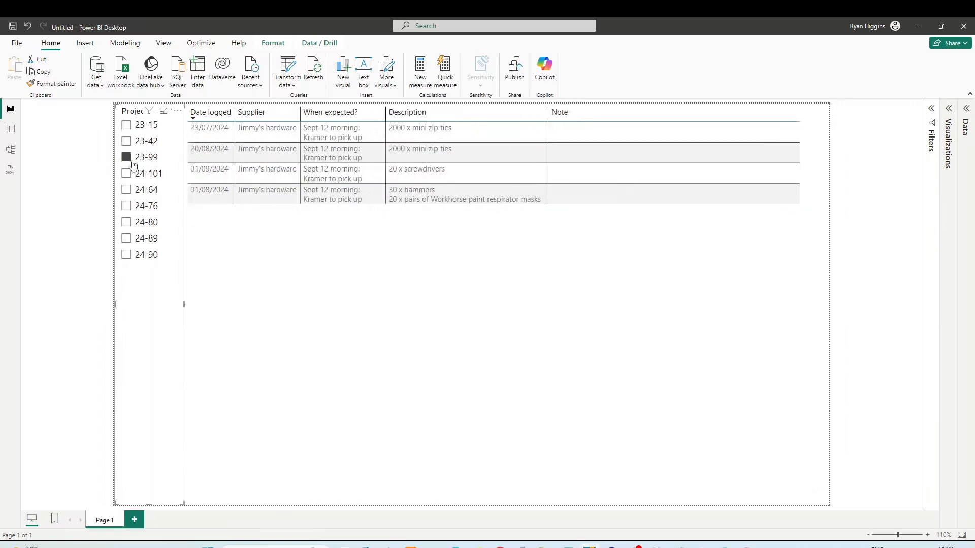
{"action": "left_click", "coordinate": [127, 174]}
{"action": "left_click", "coordinate": [126, 191]}
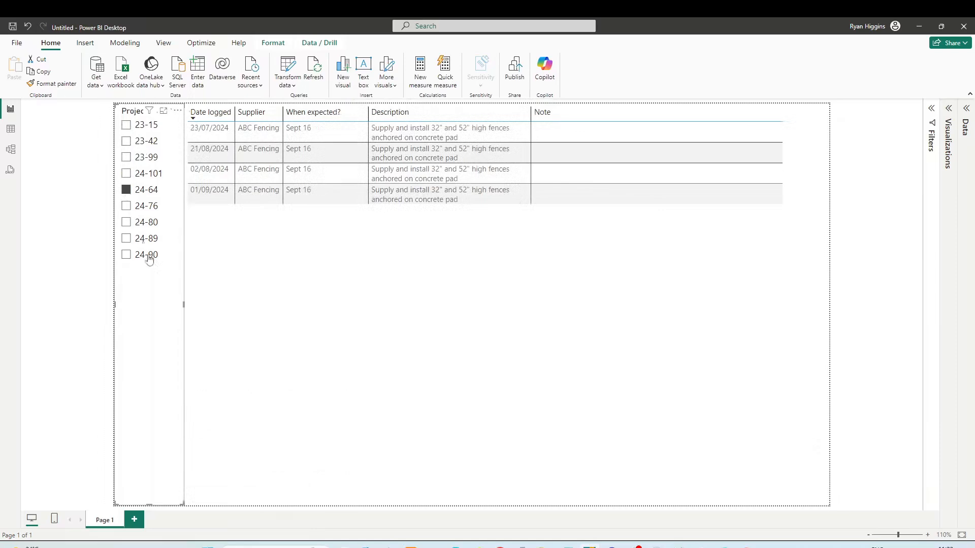
{"action": "left_click", "coordinate": [126, 125]}
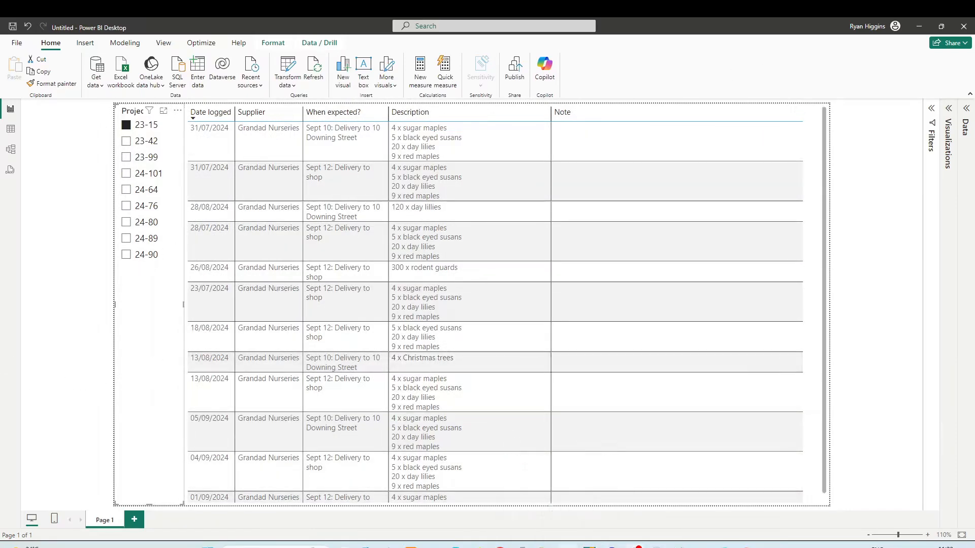
Step: Switch to Excel and create a new blank workbook
{"action": "key", "text": "alt+Tab"}
{"action": "left_click", "coordinate": [238, 224]}
{"action": "left_click", "coordinate": [169, 221]}
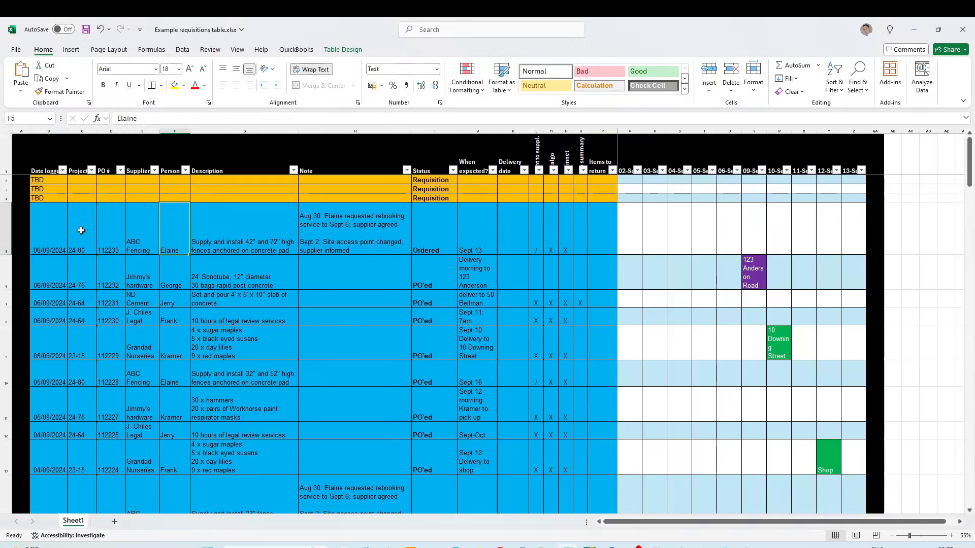
{"action": "left_click", "coordinate": [16, 49]}
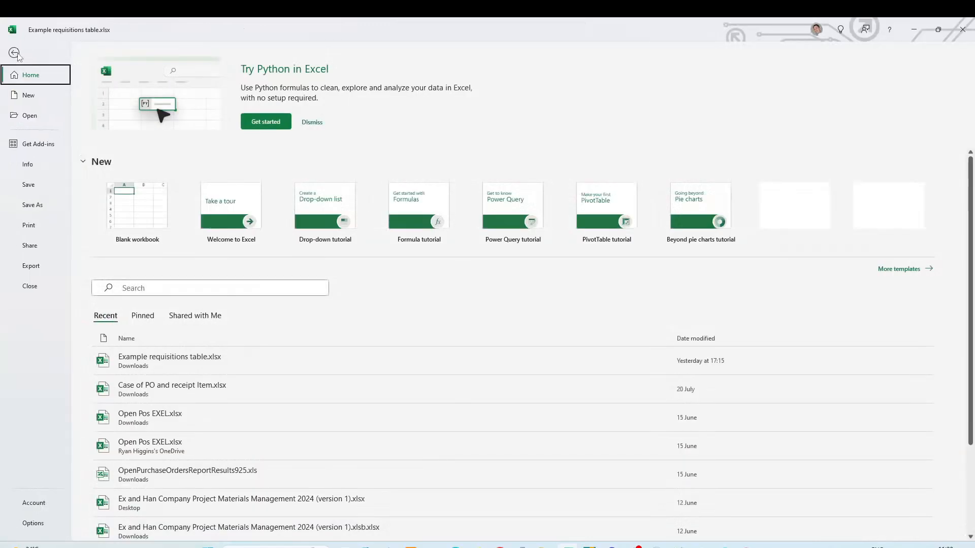
{"action": "left_click", "coordinate": [26, 100]}
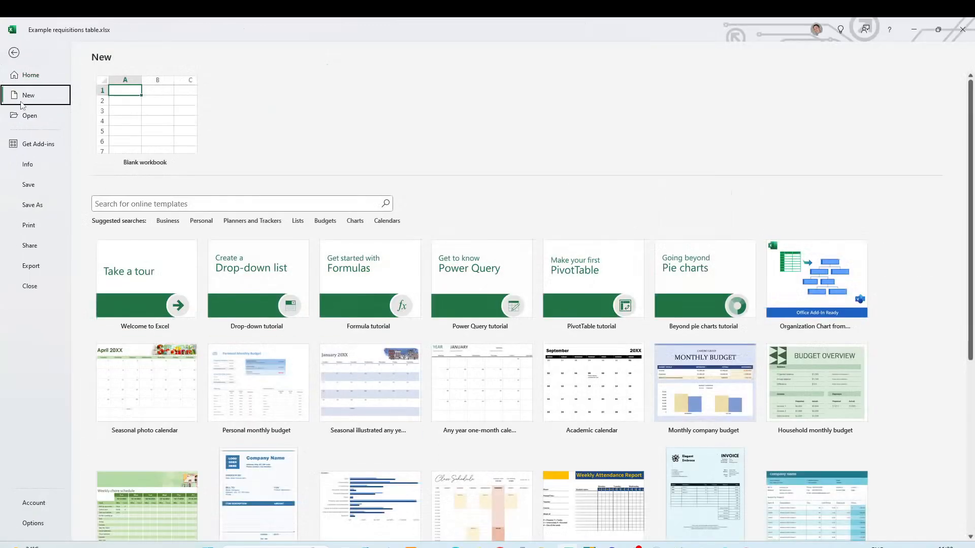
{"action": "left_click", "coordinate": [139, 122]}
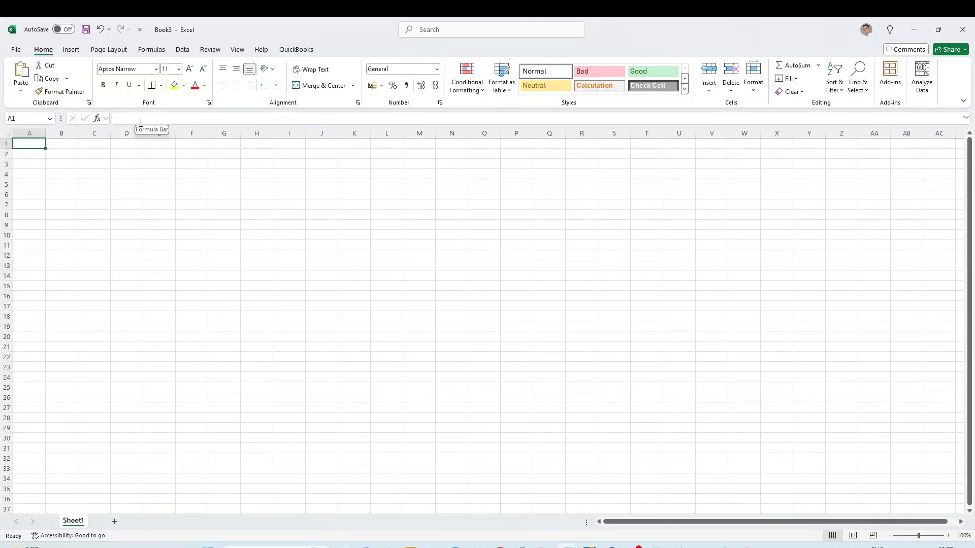
Step: Enter headers Date logged, Project, PO #, Supplier, Person, Description, Notes, Status, When expected, Date delivered, Sent to suppl., SAAS, Mainnet, Job summary, Items to return, 02-Sep-24
{"action": "type", "text": "Date logge"}
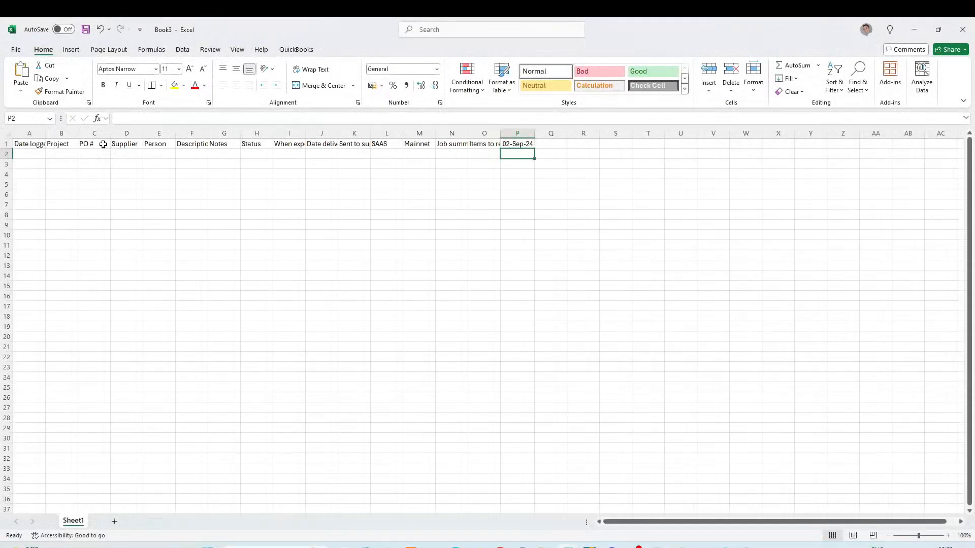
Step: Extend the 02-Sep-24 header in P1 as a daily series through T1
{"action": "left_click", "coordinate": [515, 146]}
{"action": "left_click", "coordinate": [518, 157]}
{"action": "left_click", "coordinate": [521, 145]}
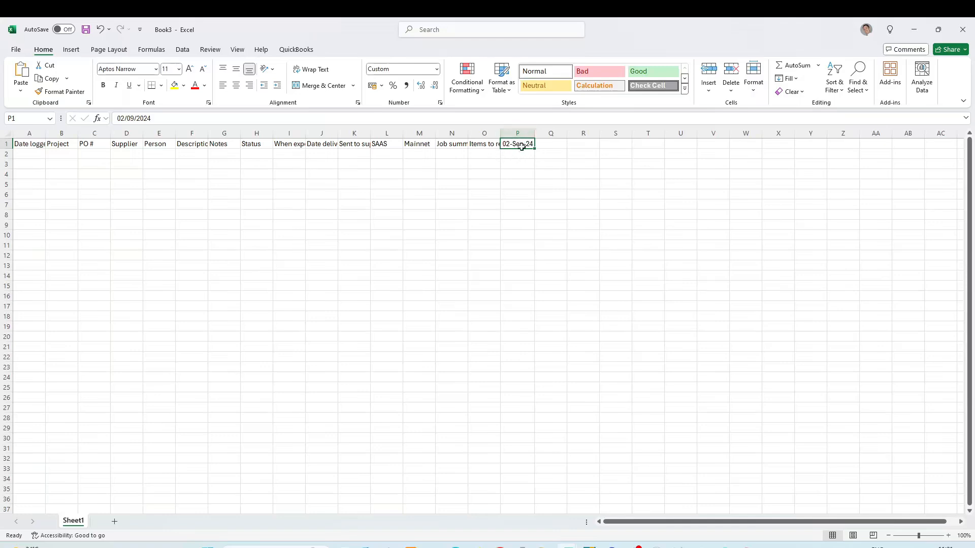
{"action": "left_click_drag", "start_coordinate": [535, 150], "coordinate": [658, 145]}
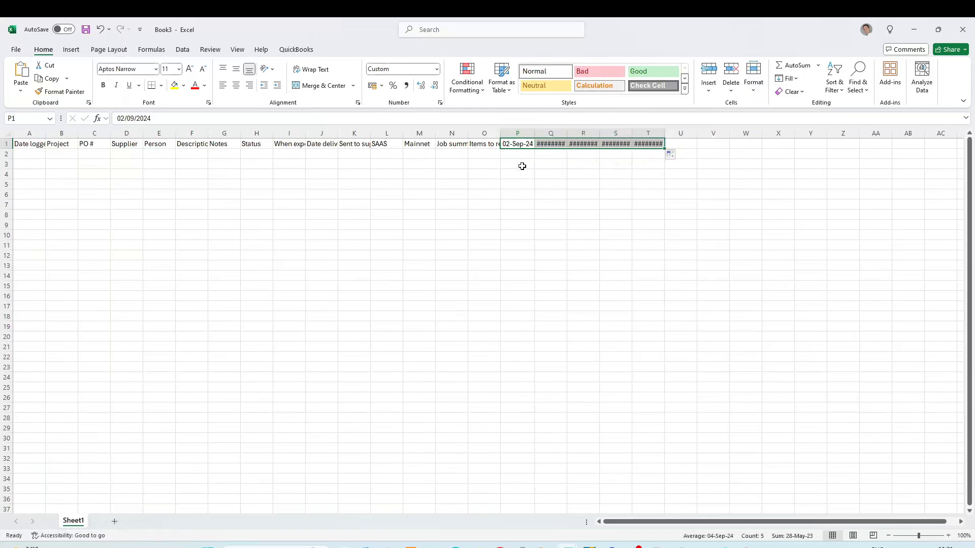
Step: Widen date columns Q to T and the Date logged and When expected columns to fit their headers
{"action": "left_click_drag", "start_coordinate": [567, 131], "coordinate": [572, 131]}
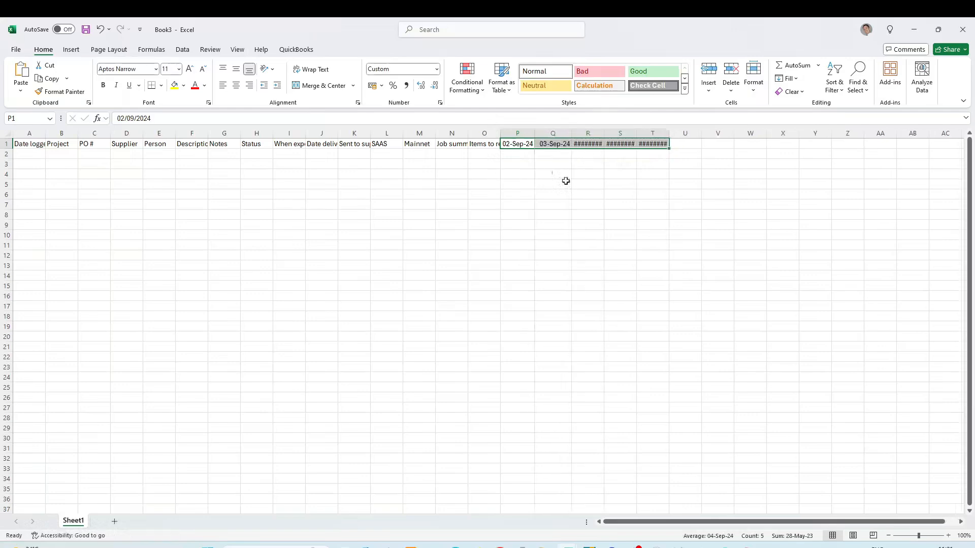
{"action": "left_click", "coordinate": [512, 155]}
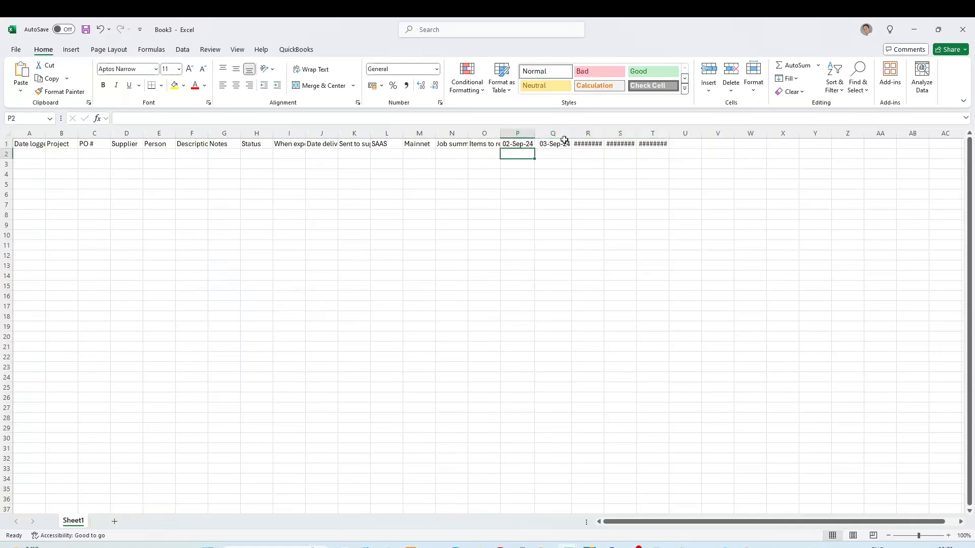
{"action": "double_click", "coordinate": [603, 133]}
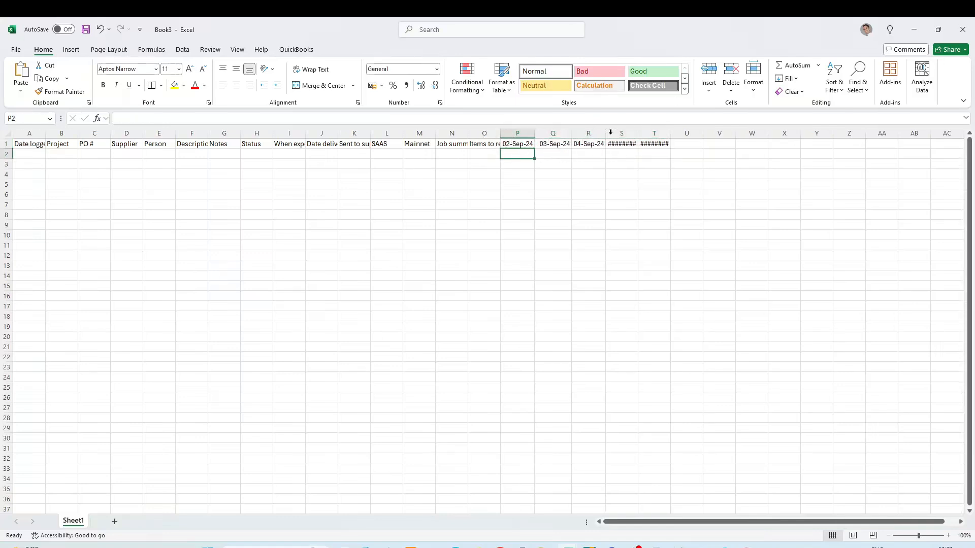
{"action": "double_click", "coordinate": [638, 133]}
{"action": "double_click", "coordinate": [673, 133]}
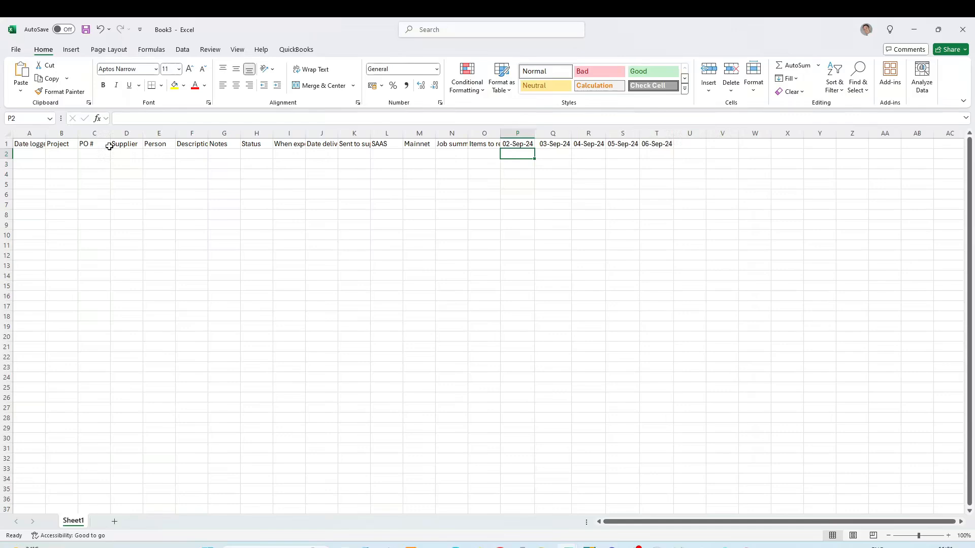
{"action": "double_click", "coordinate": [46, 133]}
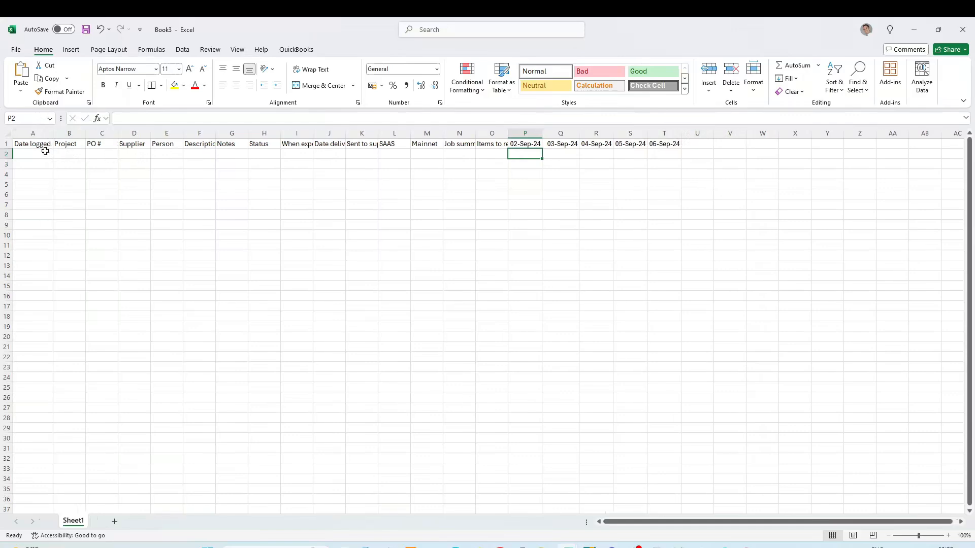
{"action": "left_click", "coordinate": [292, 145]}
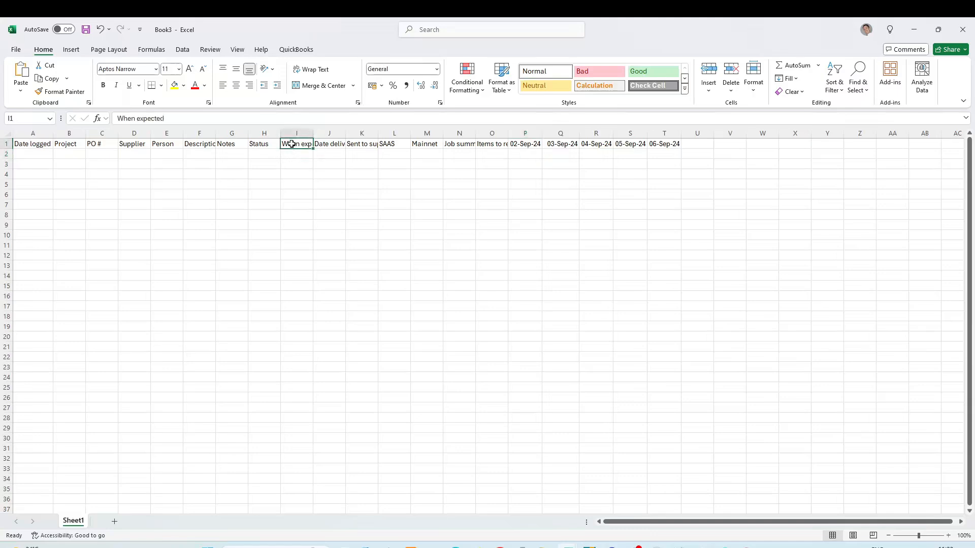
{"action": "double_click", "coordinate": [313, 133]}
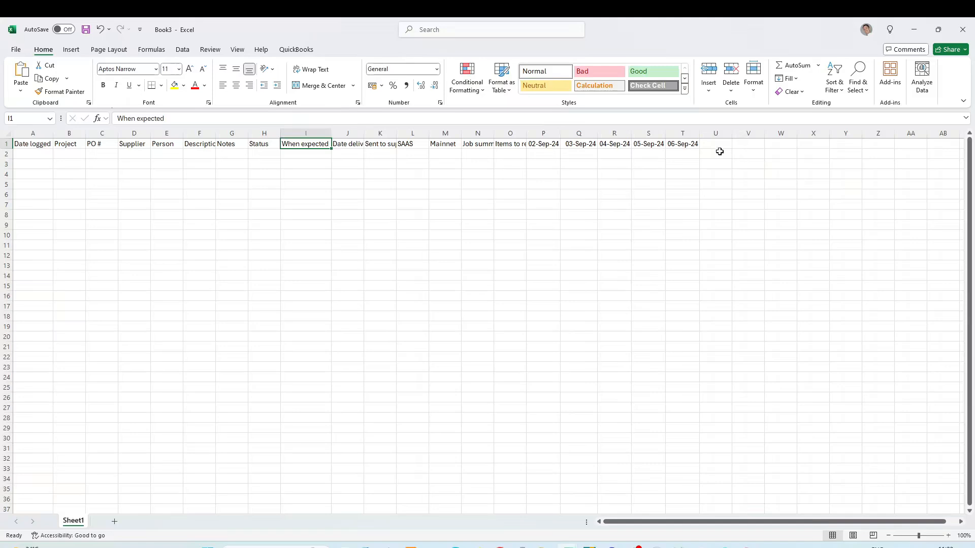
Step: Copy the five date headers in P1:T1 to U1:Y1
{"action": "left_click", "coordinate": [539, 144]}
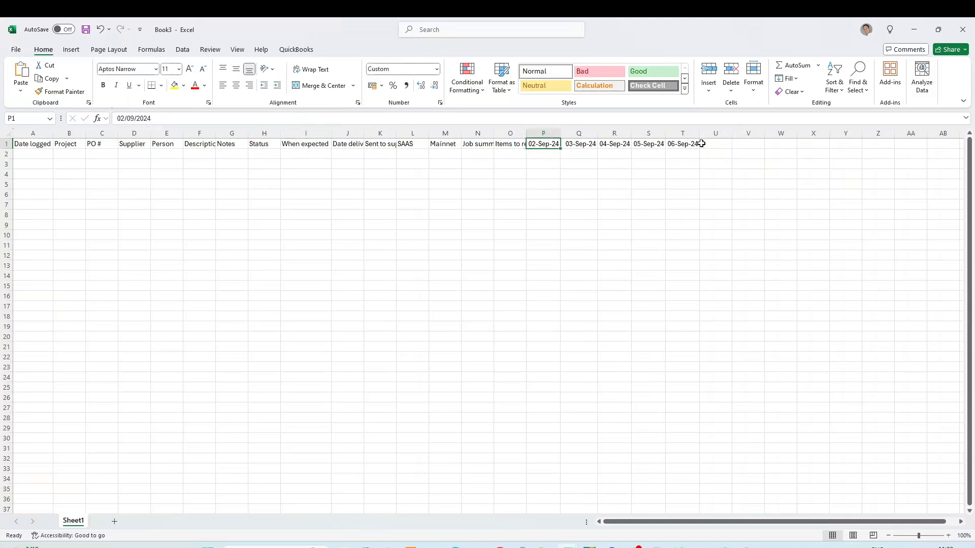
{"action": "left_click", "coordinate": [684, 145], "text": "shift"}
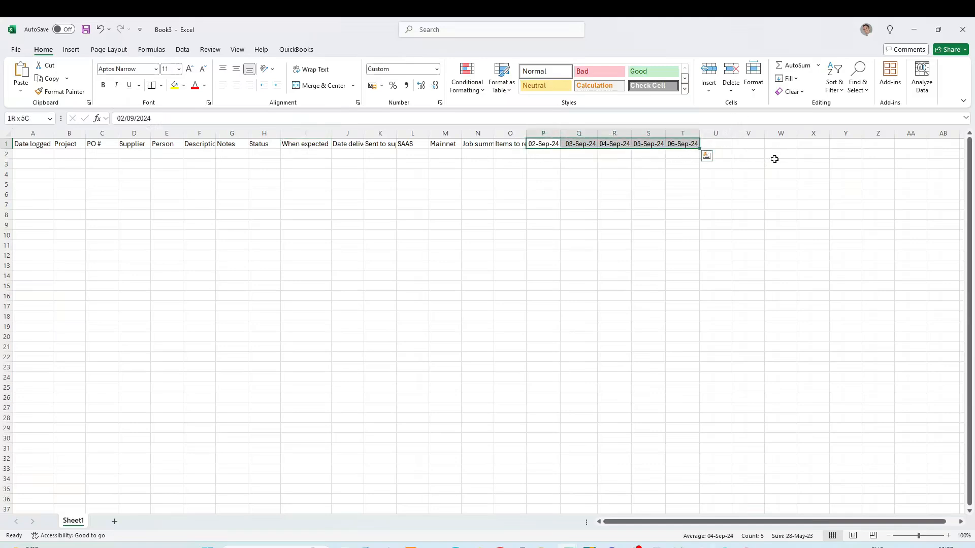
{"action": "left_click", "coordinate": [718, 146]}
{"action": "key", "text": "ctrl+v"}
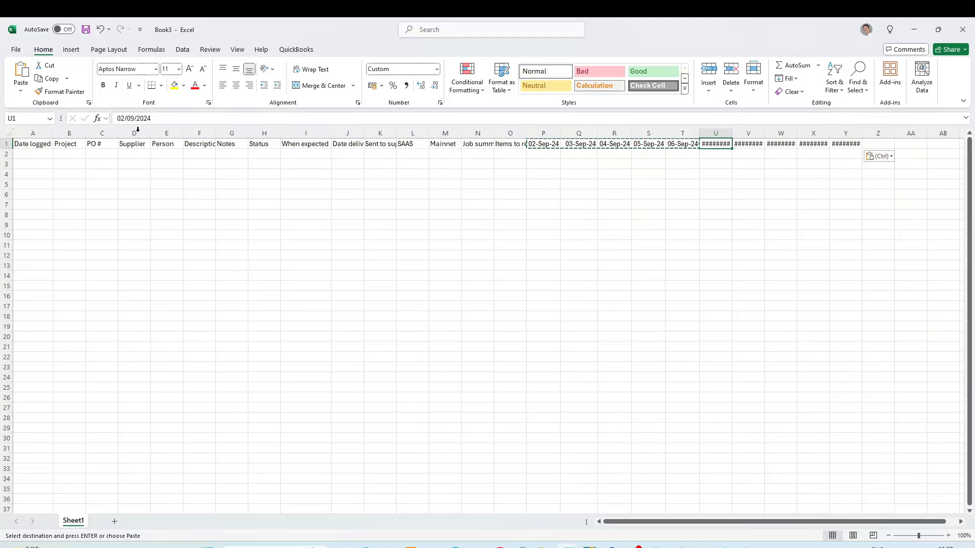
{"action": "key", "text": "Escape"}
Step: Change the date in U1 to 09/09/2024 and fill the daily series through Y1
{"action": "left_click", "coordinate": [119, 118]}
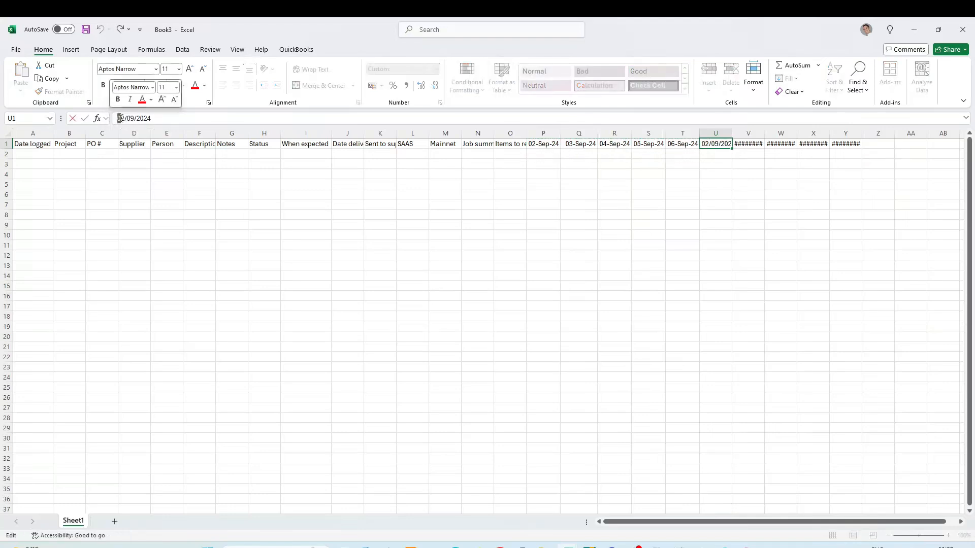
{"action": "type", "text": "9\\"}
{"action": "key", "text": "BackSpace"}
{"action": "key", "text": "Return"}
{"action": "key", "text": "Up"}
{"action": "left_click_drag", "start_coordinate": [734, 148], "coordinate": [863, 146]}
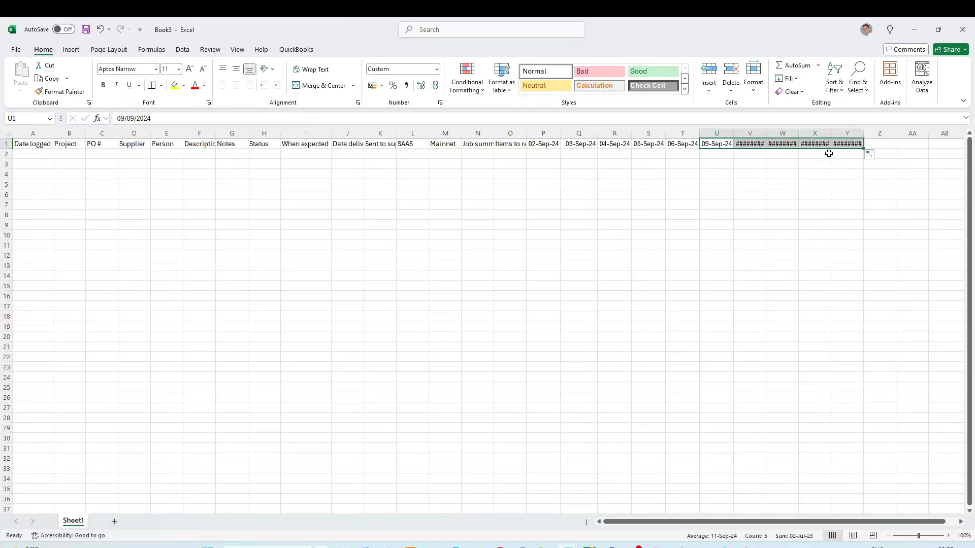
Step: Fit date columns V to Y to their contents and widen the Description and Notes columns
{"action": "double_click", "coordinate": [767, 133]}
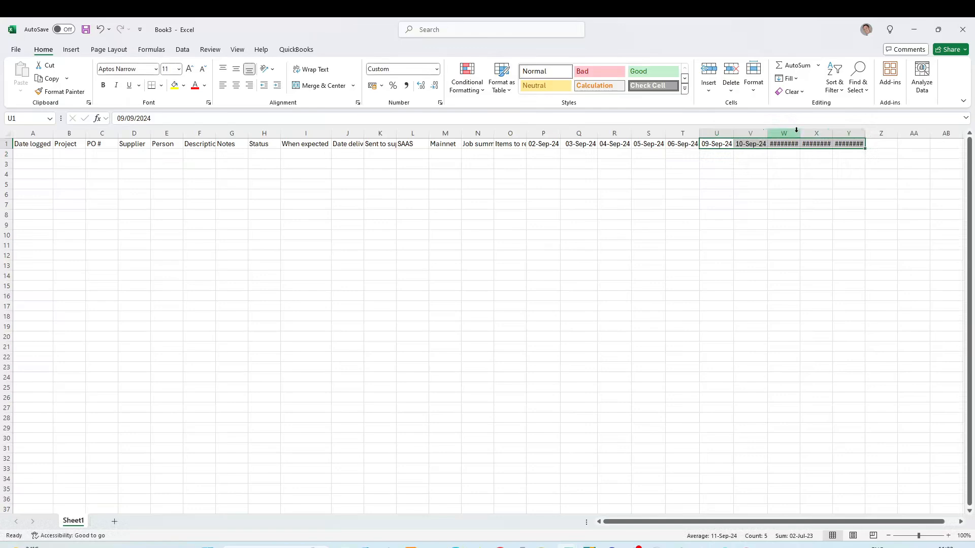
{"action": "double_click", "coordinate": [801, 133]}
{"action": "double_click", "coordinate": [834, 133]}
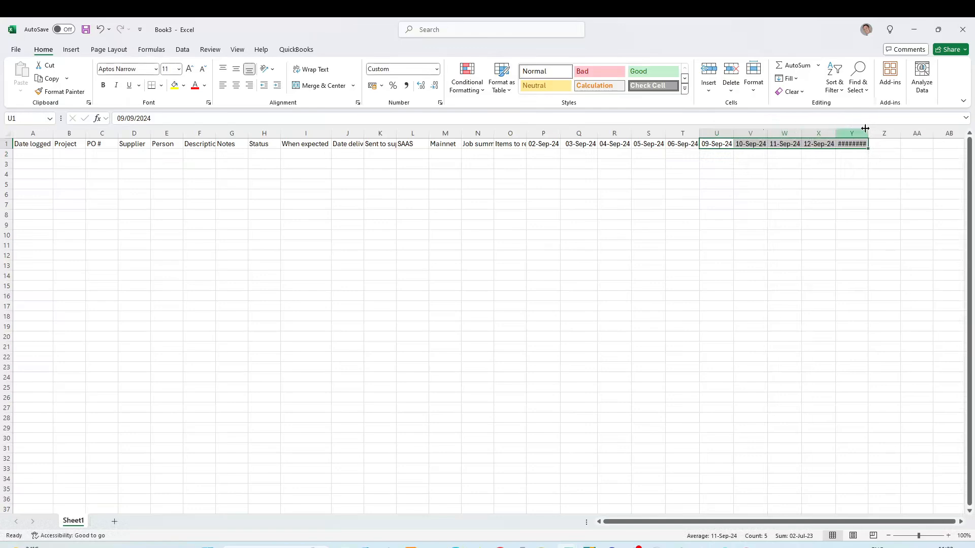
{"action": "double_click", "coordinate": [865, 133]}
{"action": "left_click", "coordinate": [864, 154]}
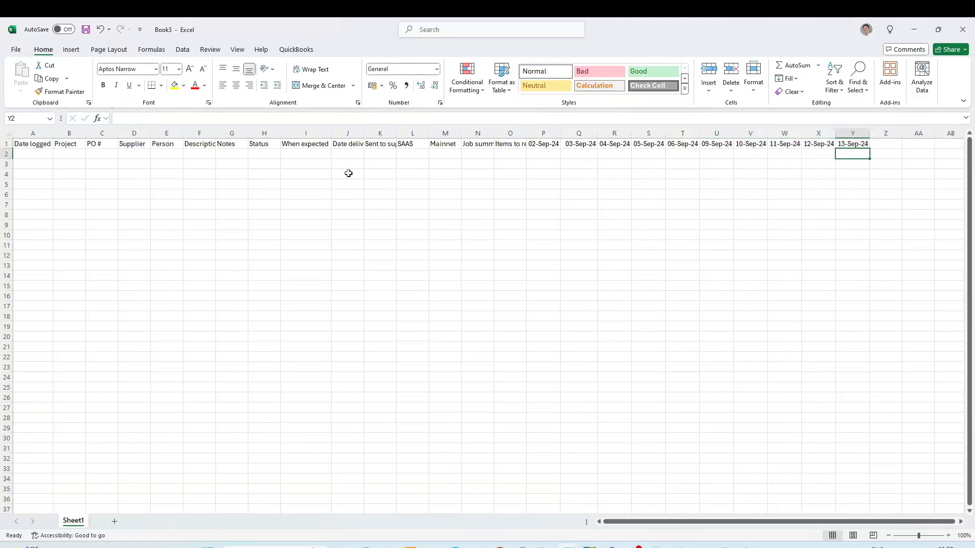
{"action": "left_click", "coordinate": [243, 172]}
{"action": "left_click_drag", "start_coordinate": [216, 132], "coordinate": [381, 133]}
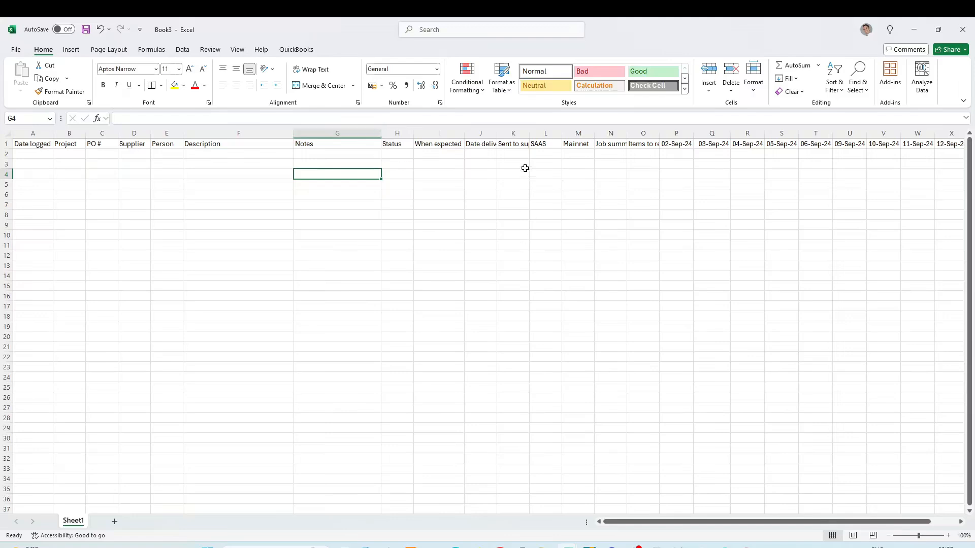
Step: Rotate the text up in header cells K1:N1, from Sent to suppl. to Job summary
{"action": "left_click", "coordinate": [514, 146]}
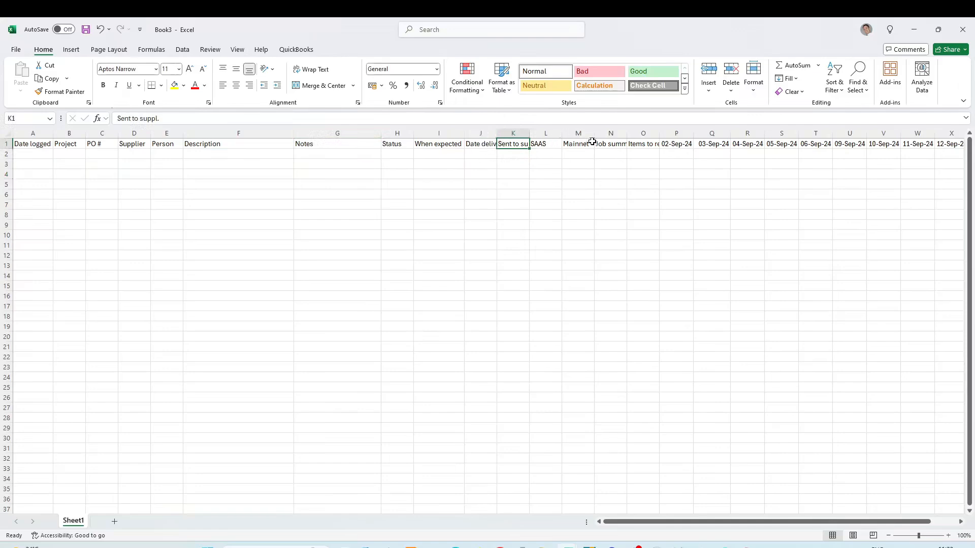
{"action": "left_click", "coordinate": [612, 146], "text": "shift"}
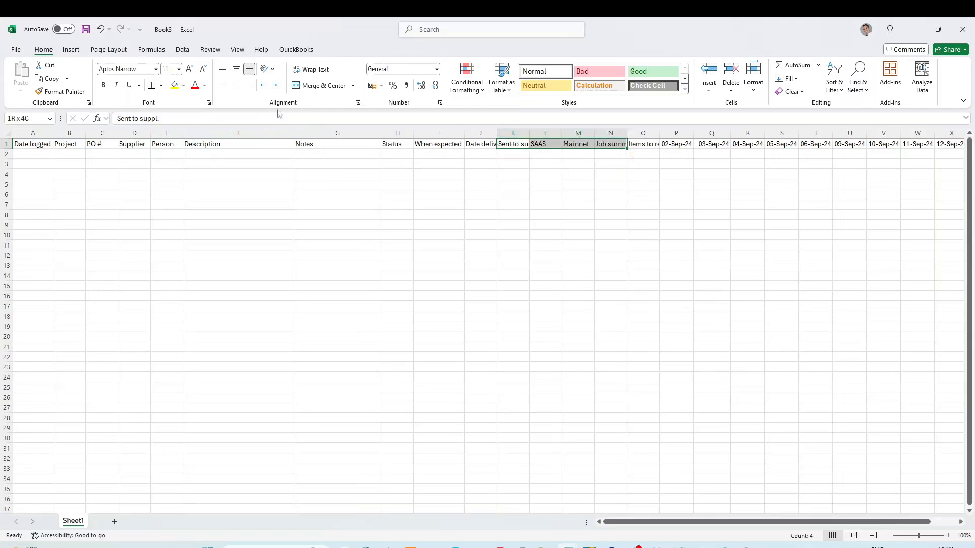
{"action": "left_click", "coordinate": [272, 74]}
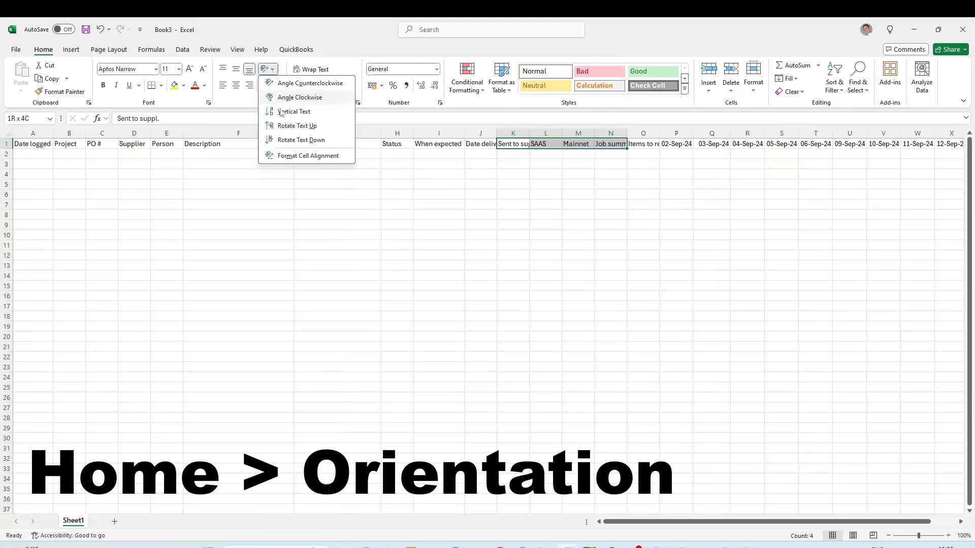
{"action": "left_click", "coordinate": [301, 127]}
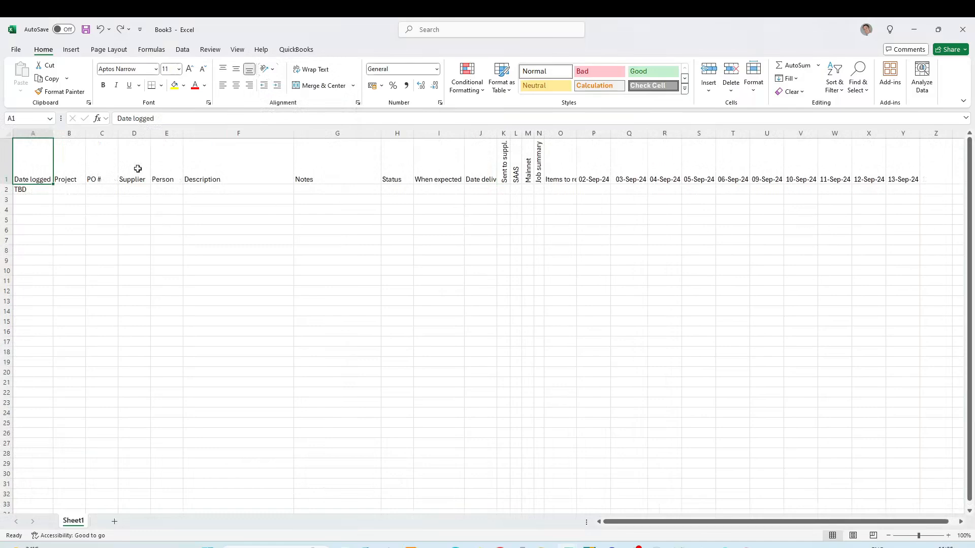
Step: Format A1:Y2 as a table with headers, using a light blue banded style from the Light group
{"action": "left_click", "coordinate": [898, 190], "text": "shift"}
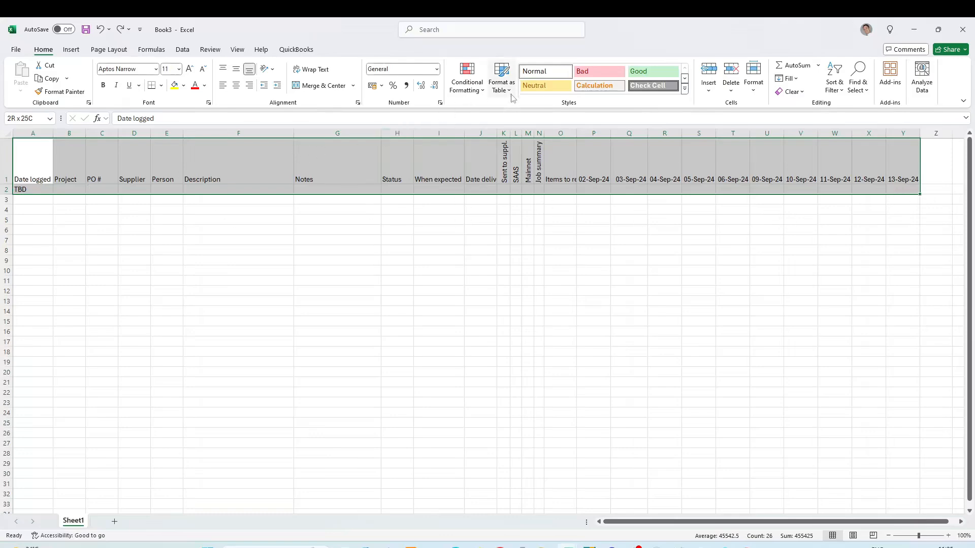
{"action": "left_click", "coordinate": [501, 76]}
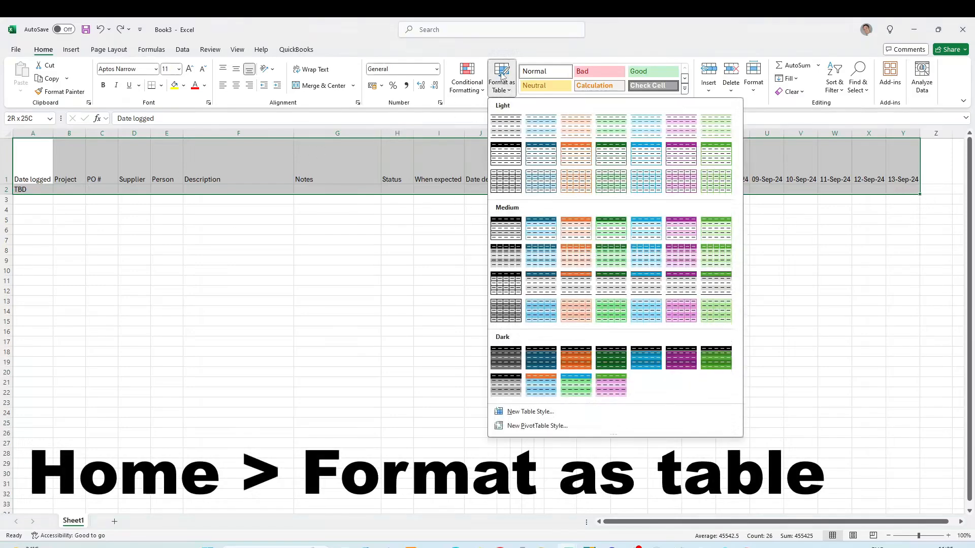
{"action": "left_click", "coordinate": [542, 128]}
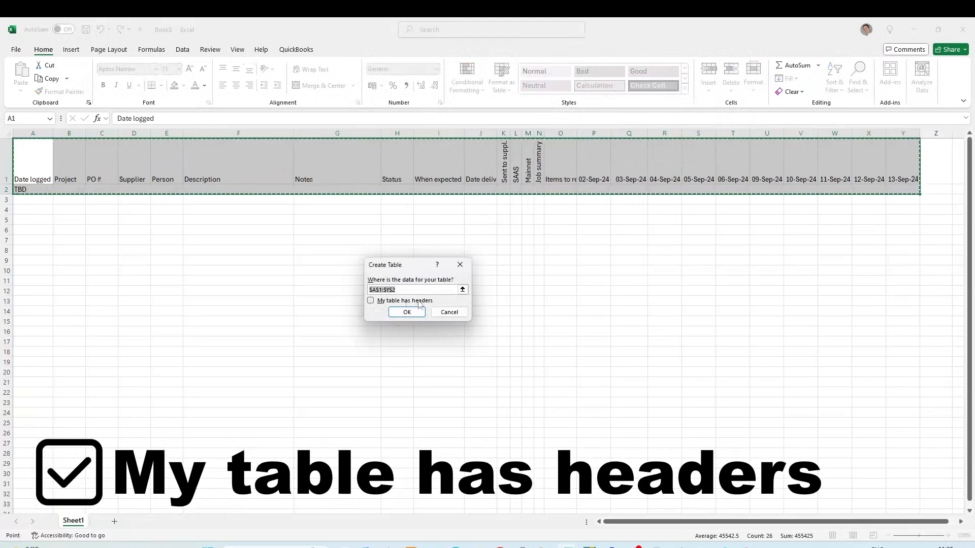
{"action": "left_click", "coordinate": [371, 301]}
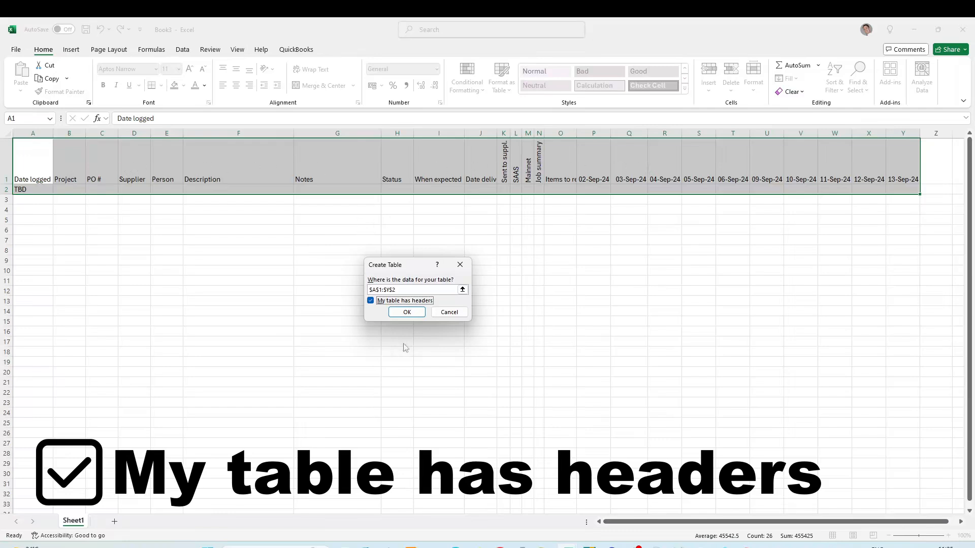
{"action": "left_click", "coordinate": [403, 313]}
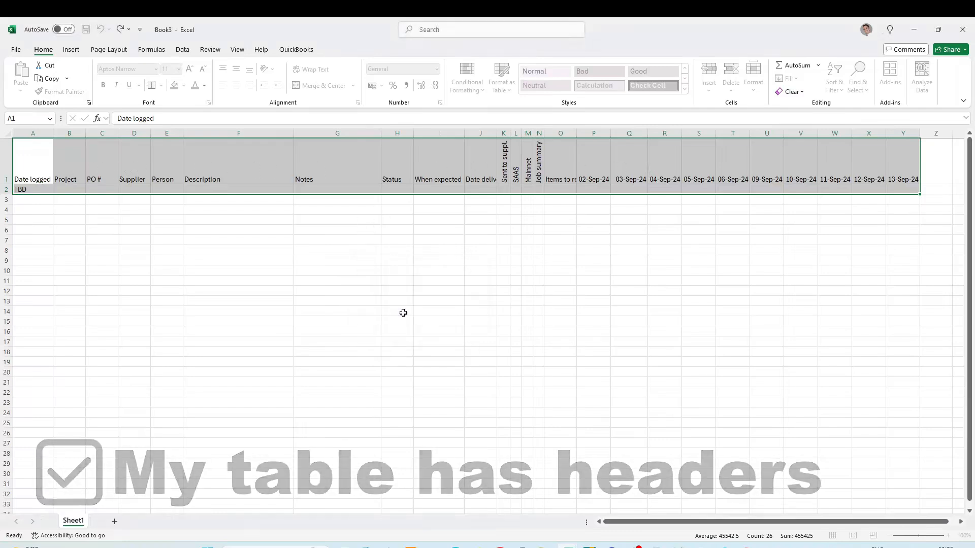
{"action": "left_click", "coordinate": [52, 191]}
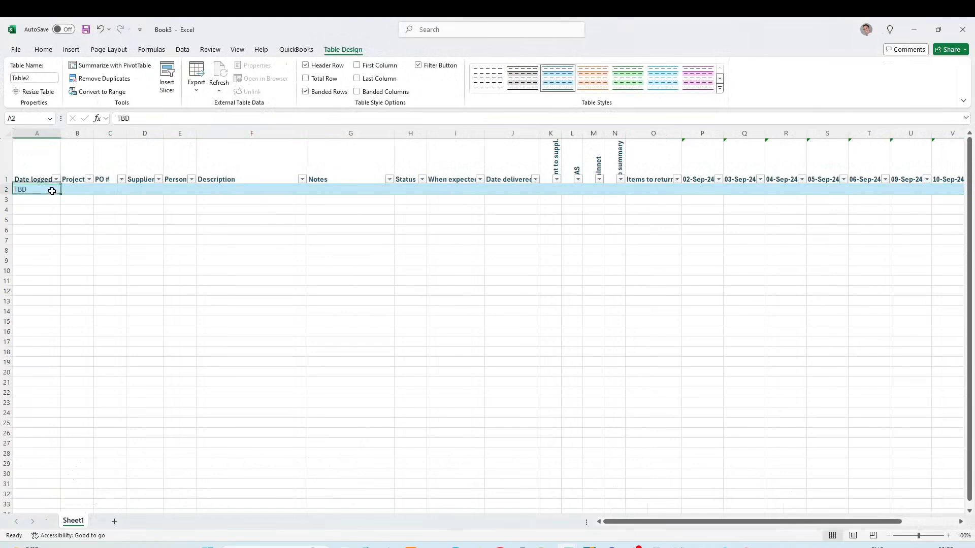
Step: Give the table's entire header row a black fill and white text
{"action": "left_click", "coordinate": [50, 166]}
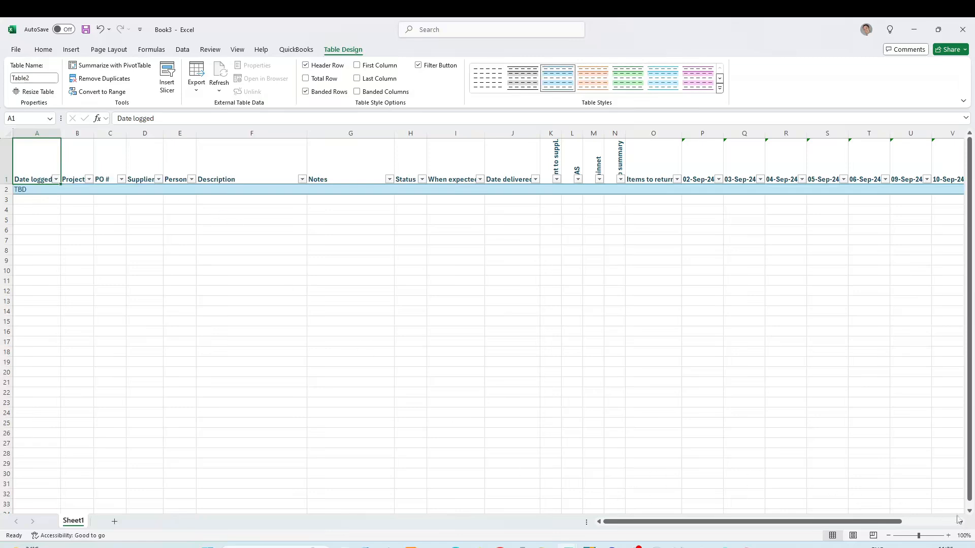
{"action": "scroll", "coordinate": [960, 524], "scroll_direction": "right", "scroll_amount": 4}
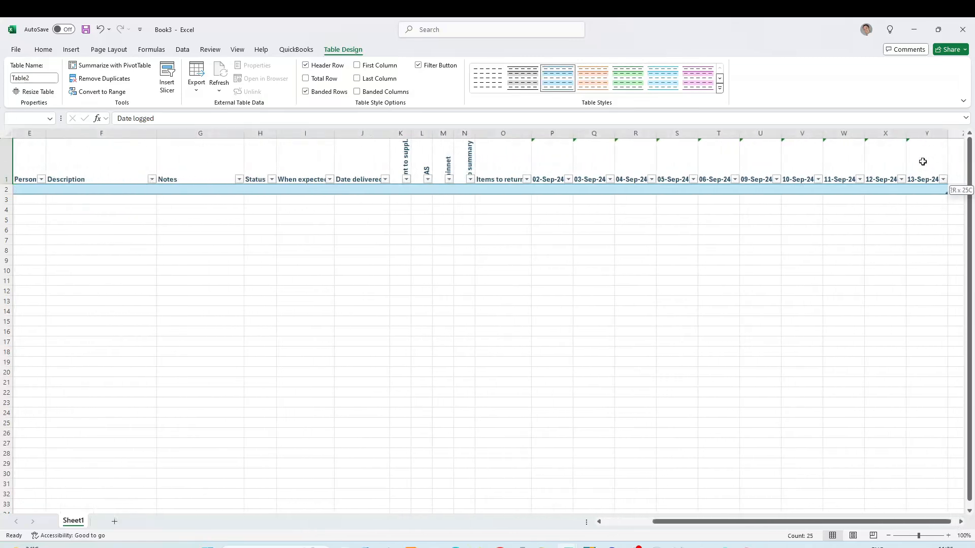
{"action": "key", "text": "ctrl+shift+Right"}
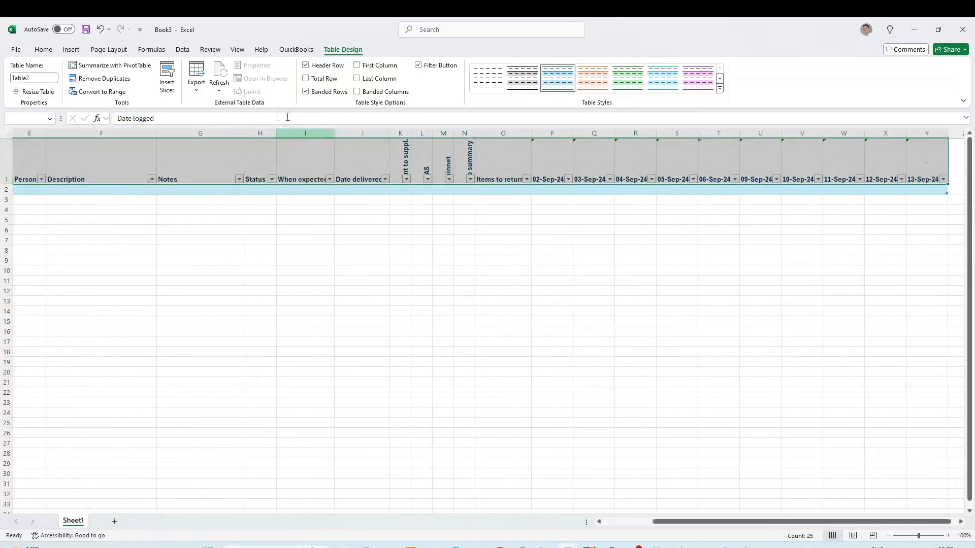
{"action": "left_click", "coordinate": [43, 51]}
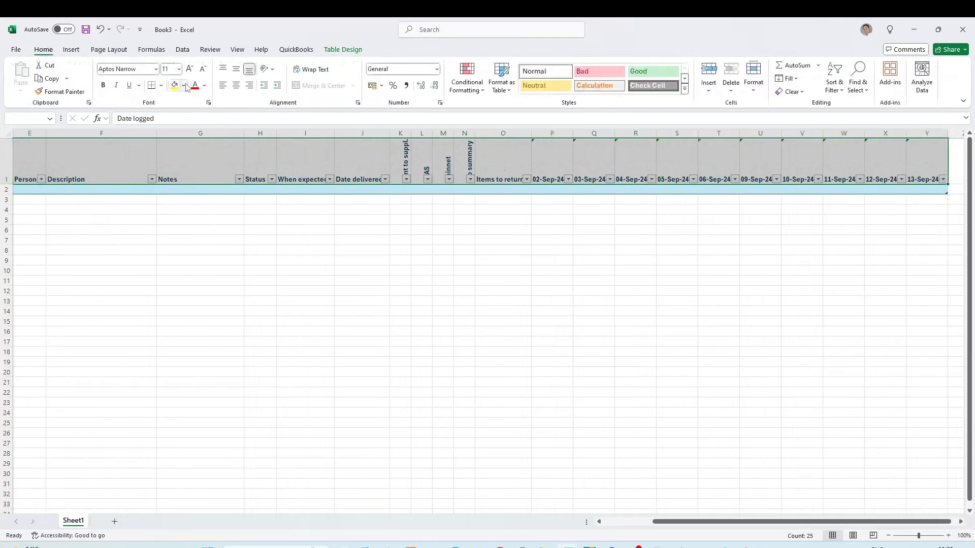
{"action": "left_click", "coordinate": [184, 85]}
{"action": "left_click", "coordinate": [182, 112]}
{"action": "scroll", "coordinate": [203, 153], "scroll_direction": "left", "scroll_amount": 4}
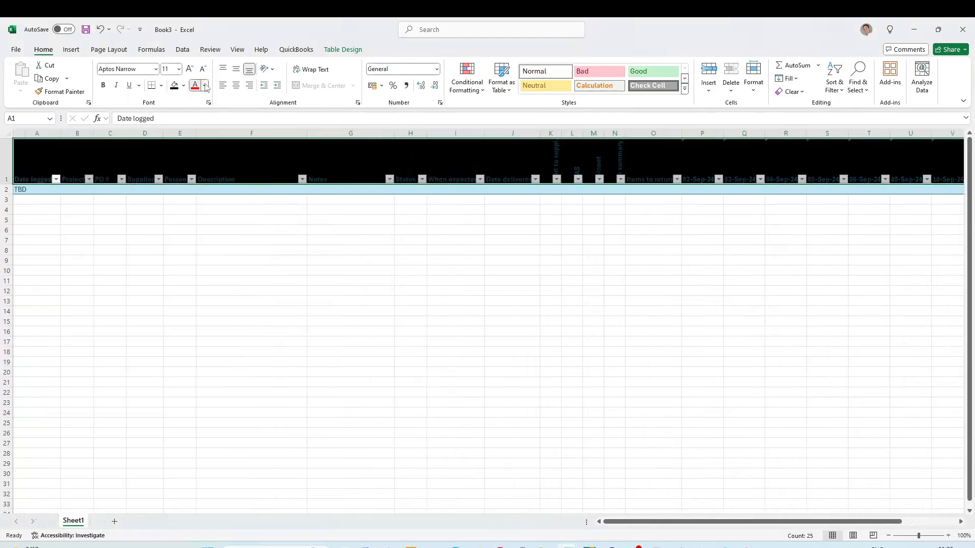
{"action": "left_click", "coordinate": [204, 85]}
{"action": "left_click", "coordinate": [194, 128]}
{"action": "key", "text": "Down"}
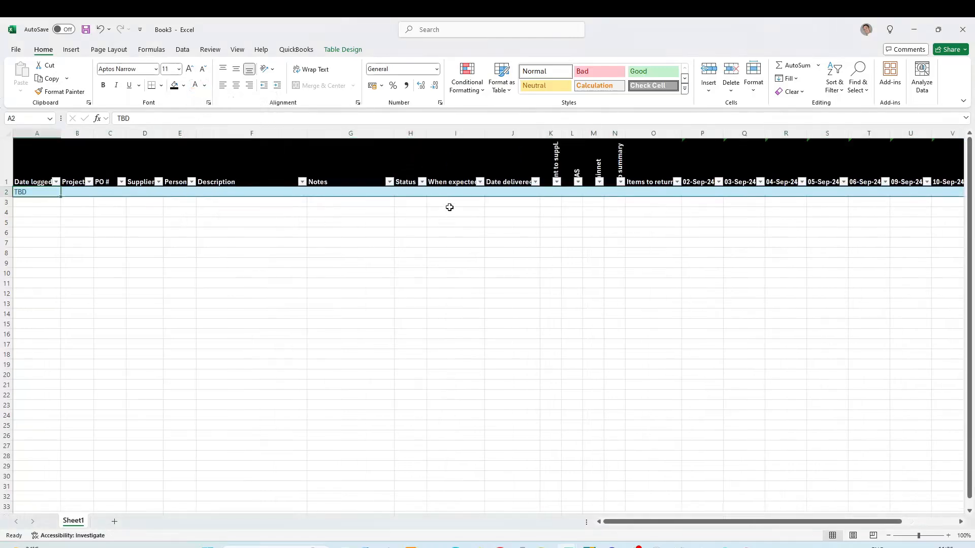
Step: Add list data validation to Status cell H2 with the source Requisition,Ordered,PO'ed,Other
{"action": "left_click", "coordinate": [421, 191]}
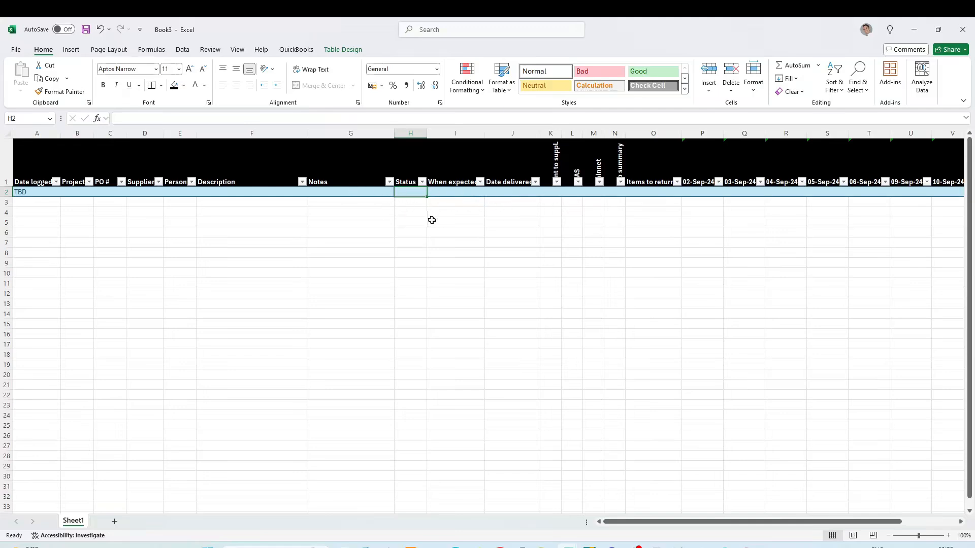
{"action": "left_click", "coordinate": [435, 193]}
{"action": "left_click", "coordinate": [416, 190]}
{"action": "left_click", "coordinate": [183, 49]}
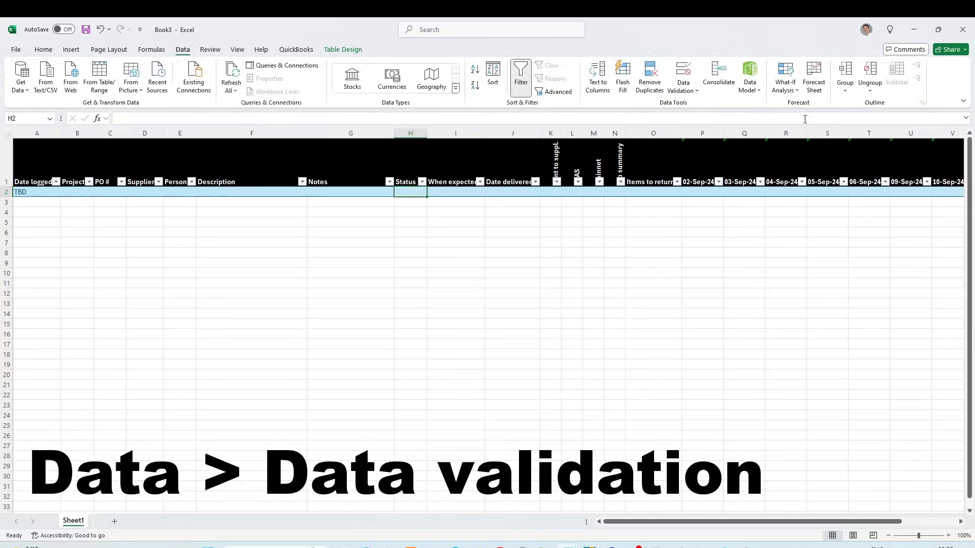
{"action": "left_click", "coordinate": [692, 92]}
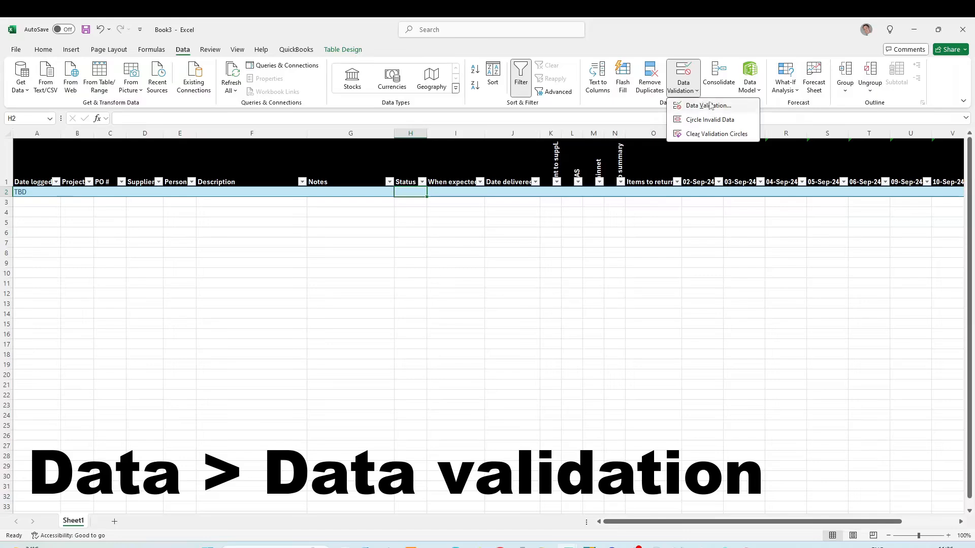
{"action": "left_click", "coordinate": [709, 106]}
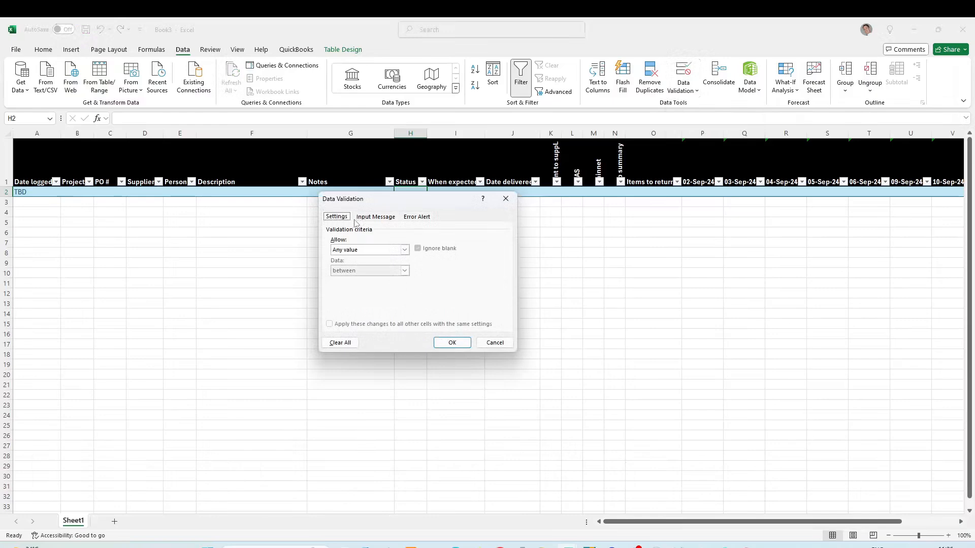
{"action": "left_click", "coordinate": [381, 250]}
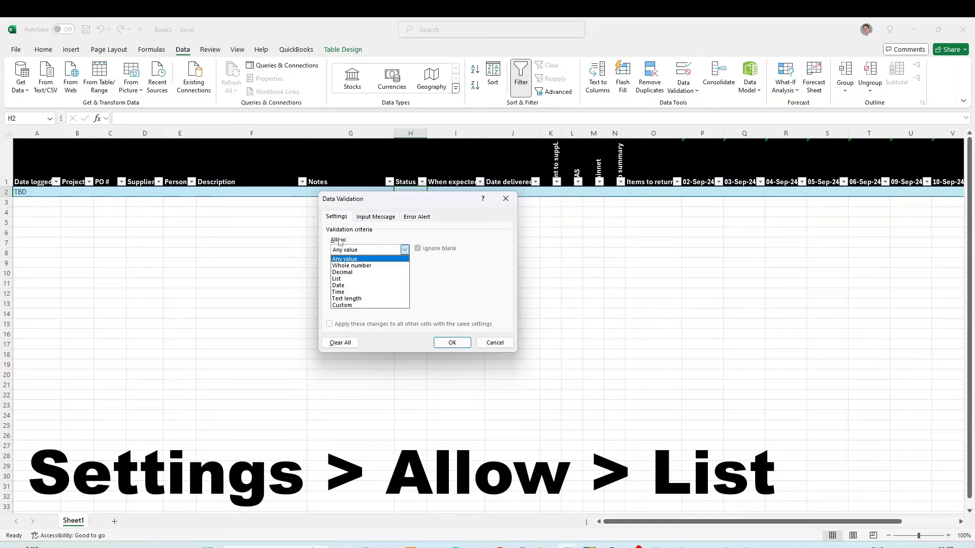
{"action": "left_click", "coordinate": [339, 285]}
{"action": "left_click", "coordinate": [351, 250]}
{"action": "left_click", "coordinate": [337, 278]}
{"action": "left_click", "coordinate": [351, 291]}
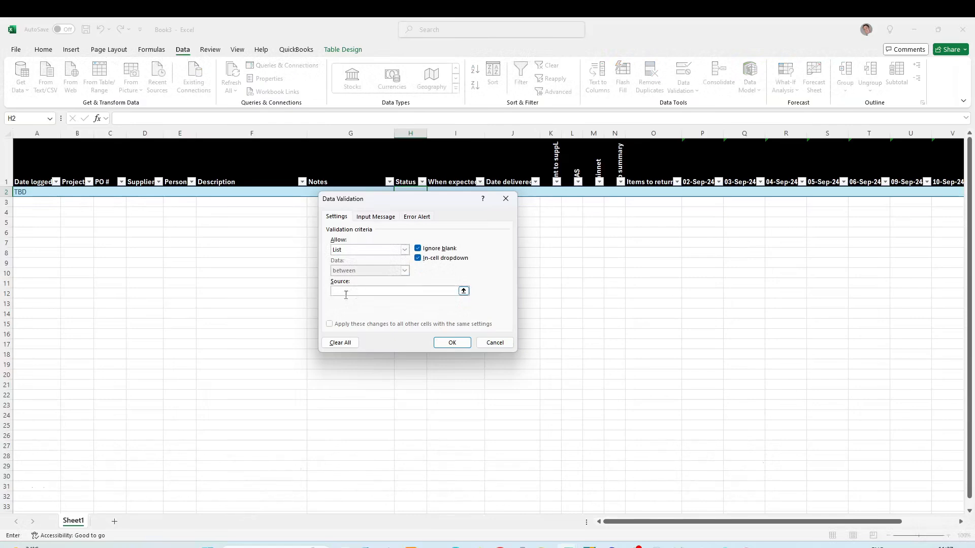
{"action": "type", "text": "Requisition,Ordered,PO"}
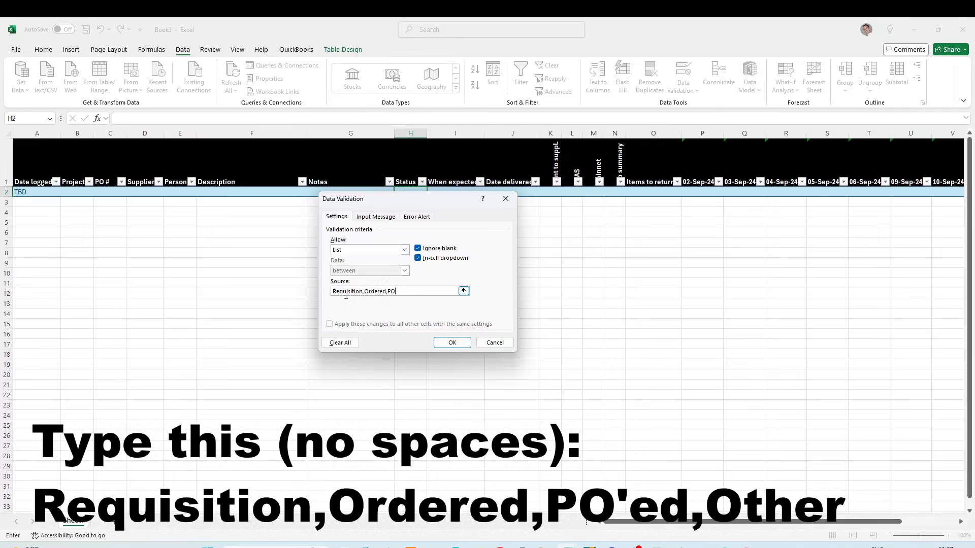
{"action": "type", "text": "ther"}
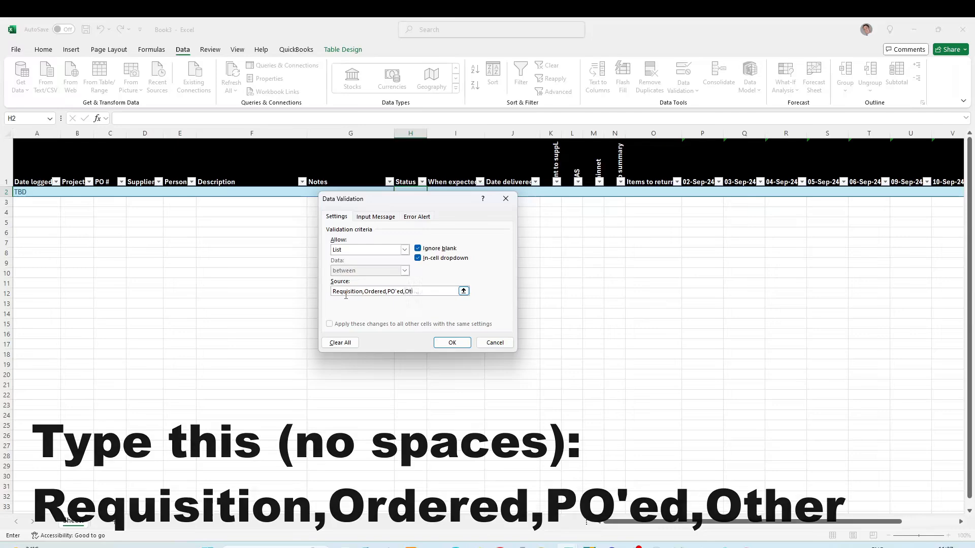
{"action": "left_click", "coordinate": [460, 348]}
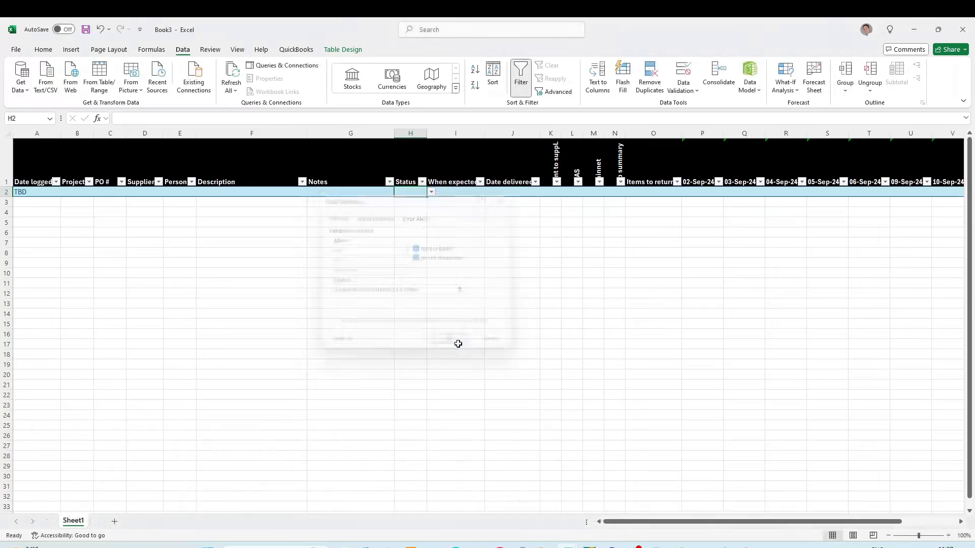
Step: Try the PO'ed and Ordered options in the H2 Status dropdown, and set it to Requisition
{"action": "left_click", "coordinate": [431, 192]}
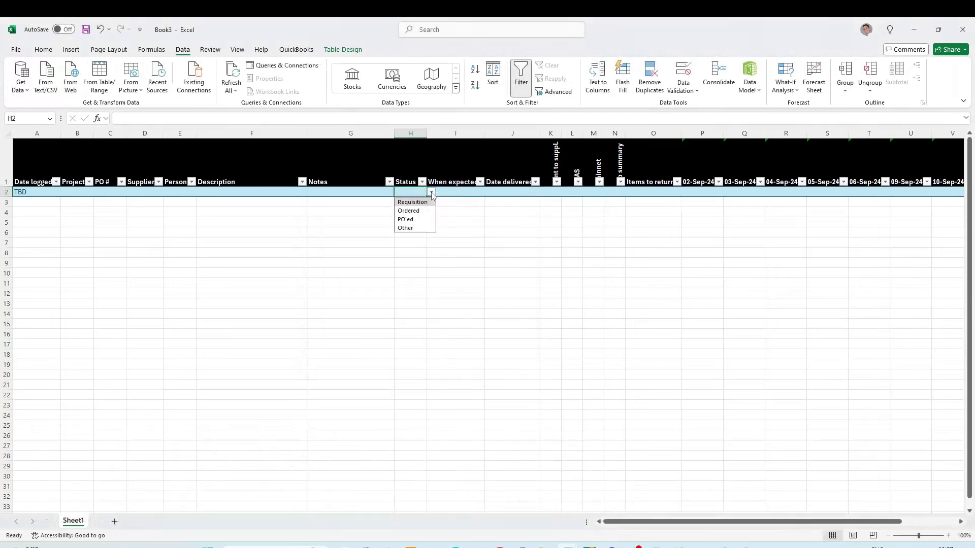
{"action": "left_click", "coordinate": [415, 219]}
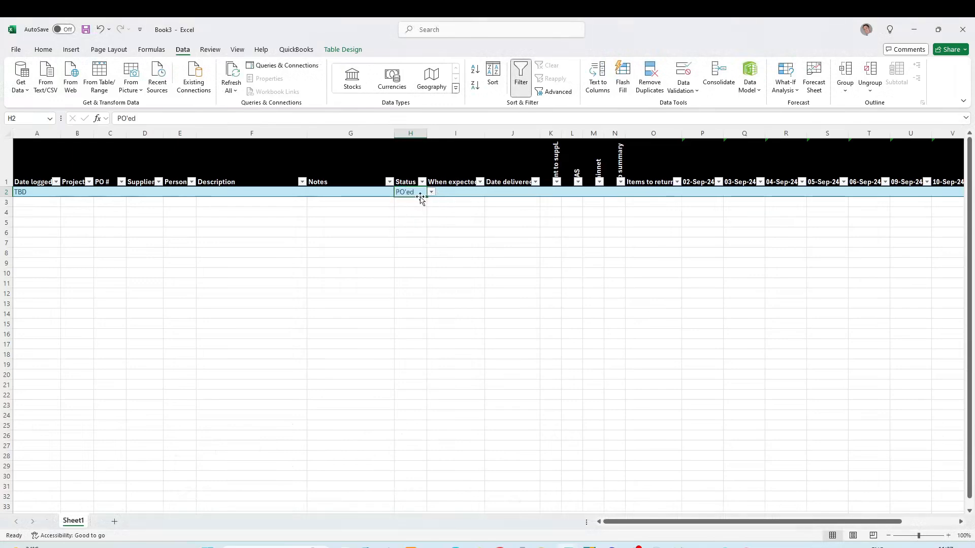
{"action": "left_click", "coordinate": [432, 192]}
{"action": "left_click", "coordinate": [420, 210]}
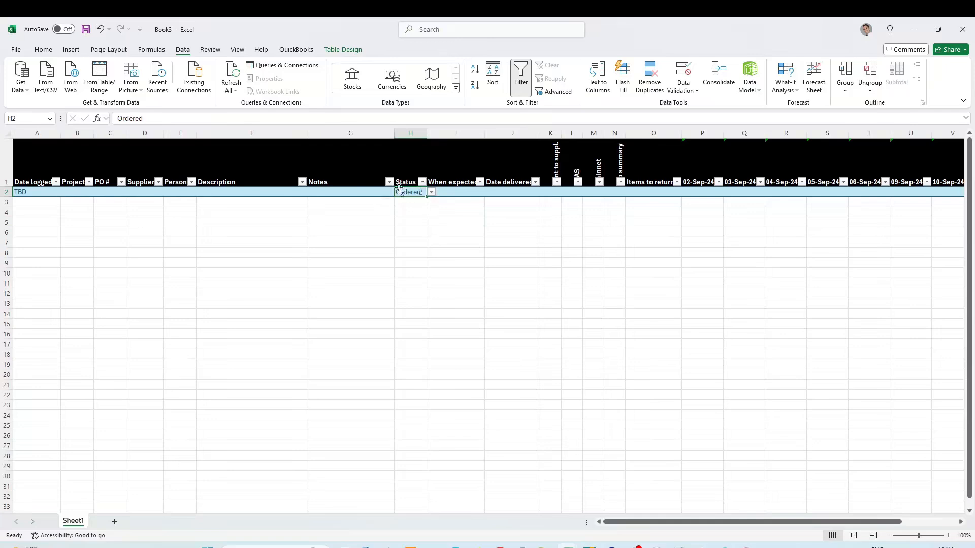
{"action": "left_click", "coordinate": [431, 192]}
{"action": "left_click", "coordinate": [409, 201]}
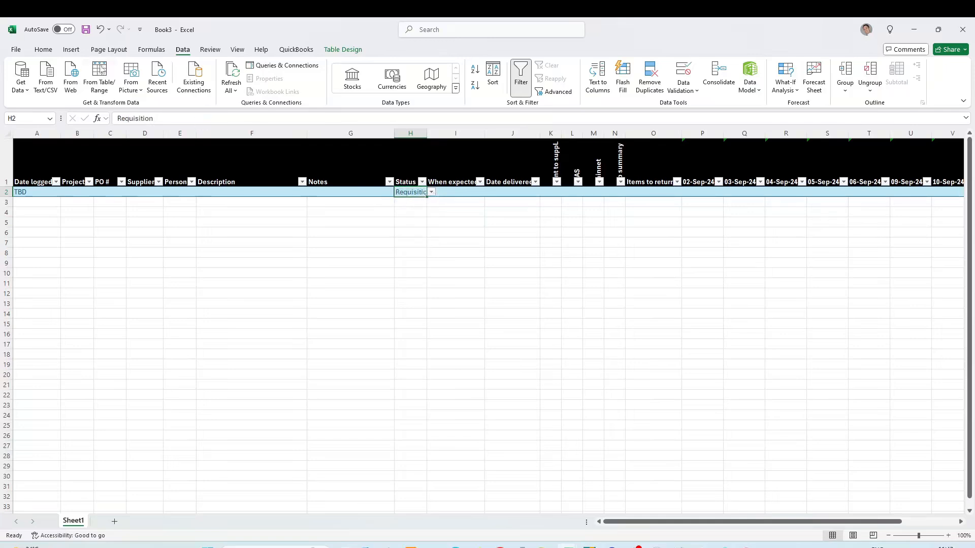
Step: Create a formula-based conditional formatting rule for H2 using =$H2="Requisition"
{"action": "left_click", "coordinate": [43, 51]}
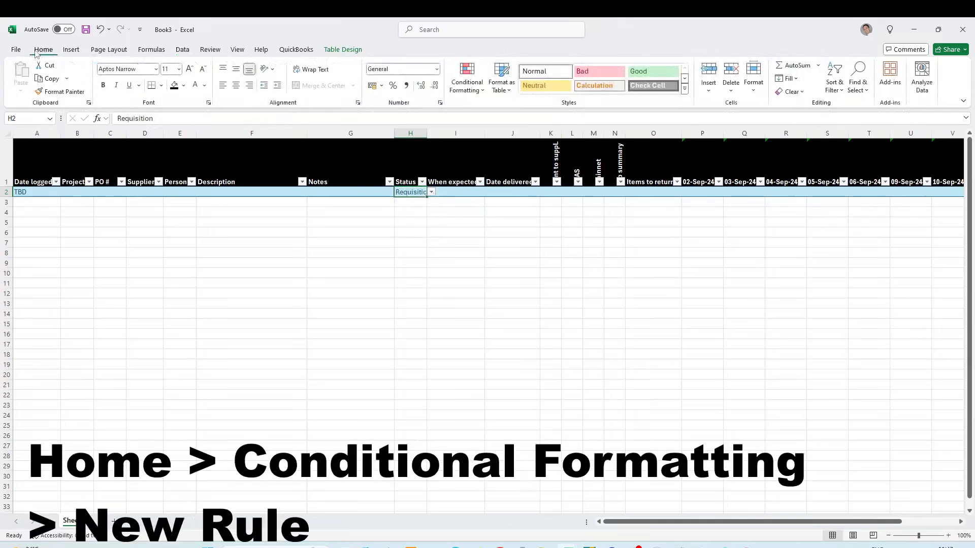
{"action": "left_click", "coordinate": [467, 84]}
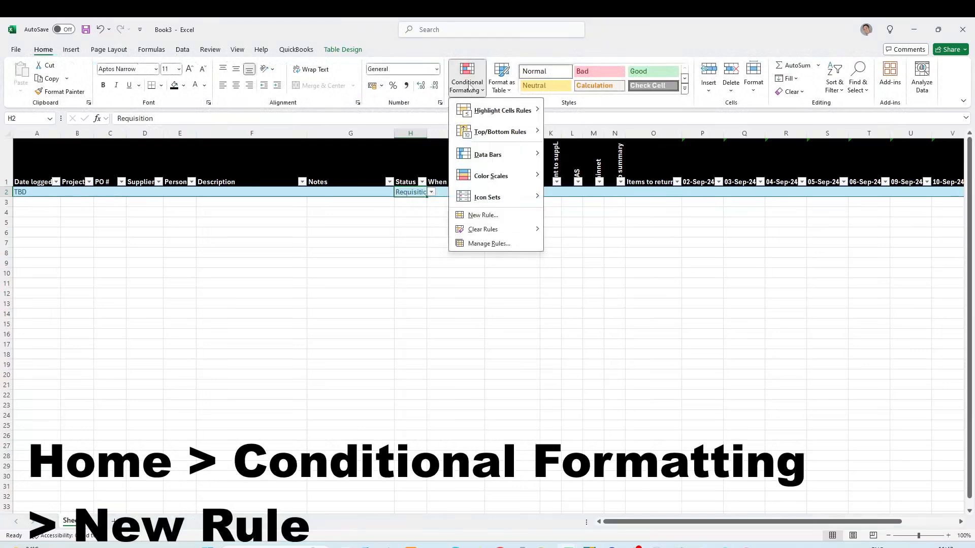
{"action": "left_click", "coordinate": [484, 216]}
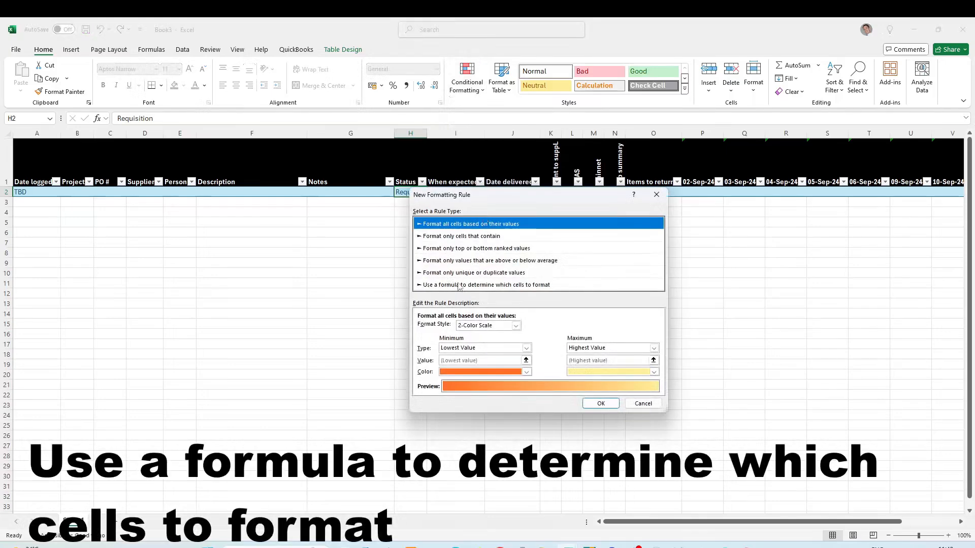
{"action": "left_click", "coordinate": [532, 285]}
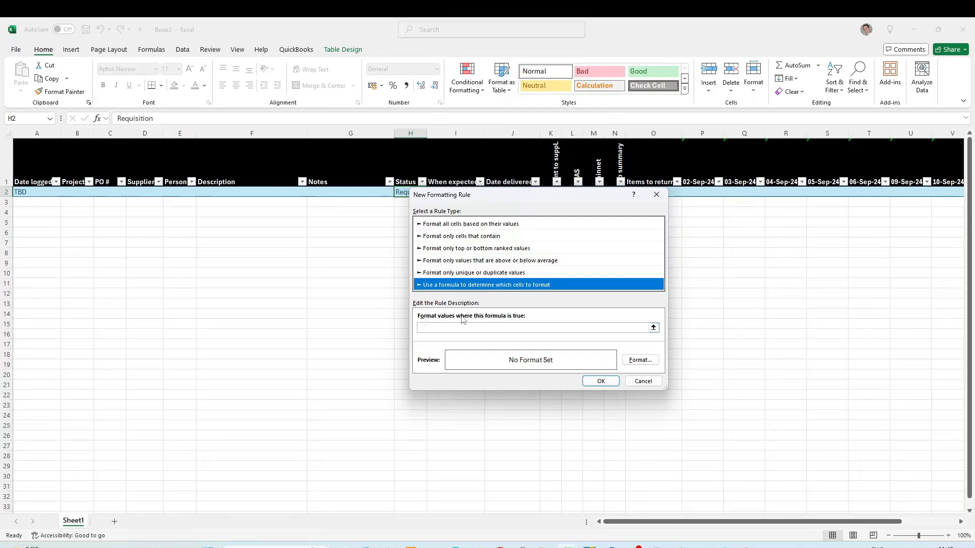
{"action": "left_click", "coordinate": [493, 329]}
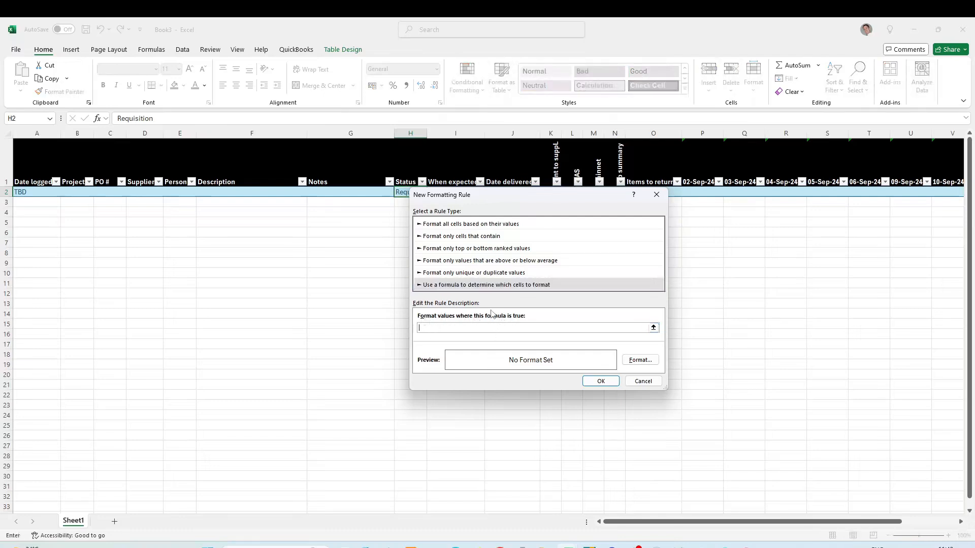
{"action": "type", "text": "="}
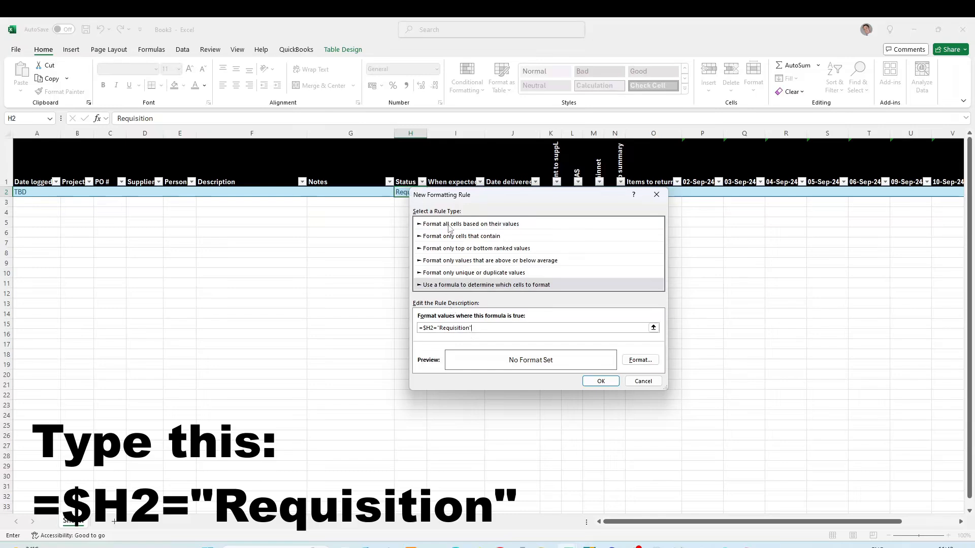
Step: Give the Requisition formatting rule an orange fill and save the rule
{"action": "left_click", "coordinate": [639, 360]}
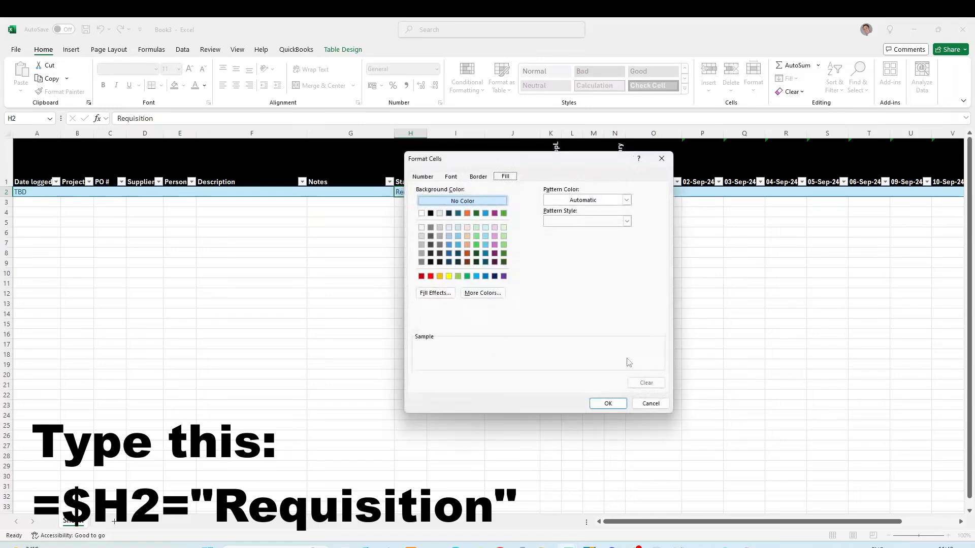
{"action": "left_click", "coordinate": [651, 404]}
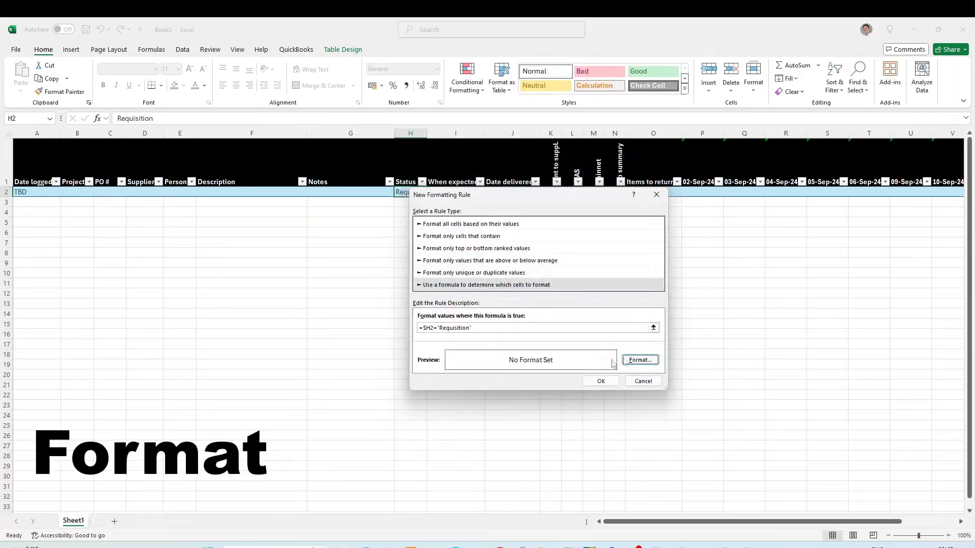
{"action": "left_click", "coordinate": [640, 360]}
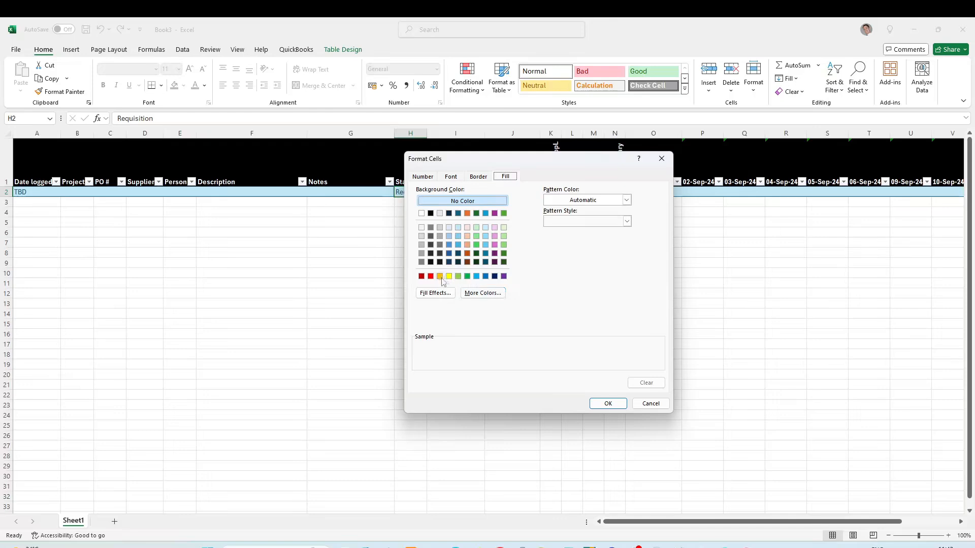
{"action": "left_click", "coordinate": [440, 277]}
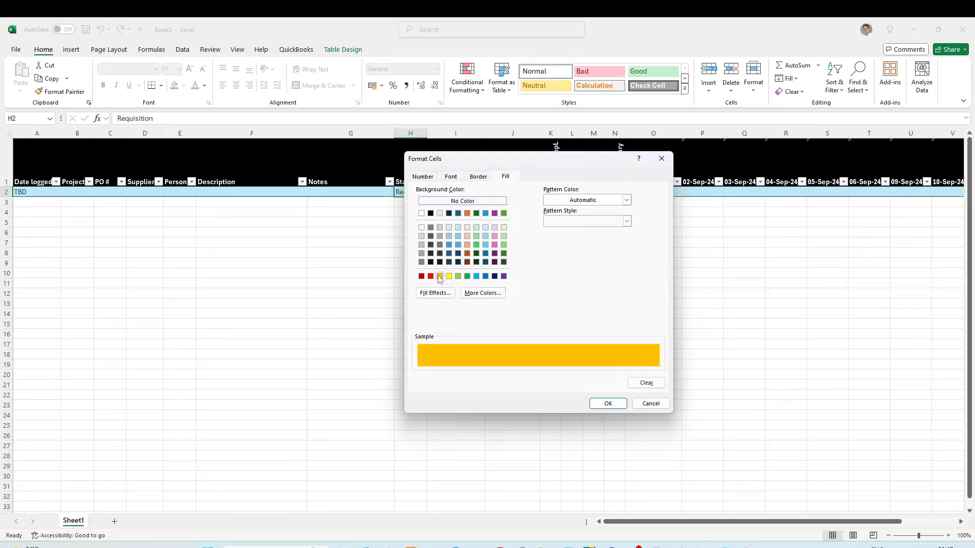
{"action": "left_click", "coordinate": [607, 403]}
{"action": "left_click", "coordinate": [612, 382]}
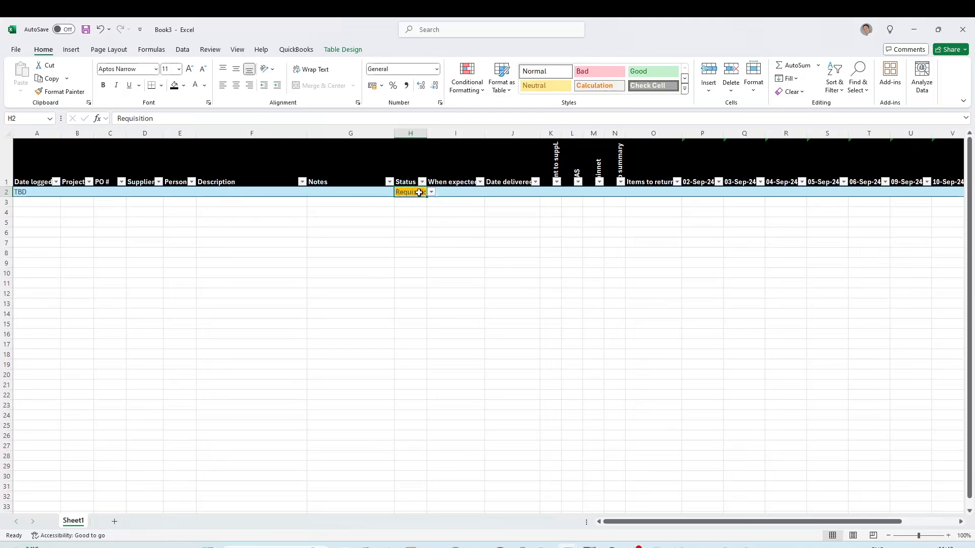
Step: Extend the Requisition conditional formatting rule to apply to =$A$2:$O$2
{"action": "left_click", "coordinate": [477, 91]}
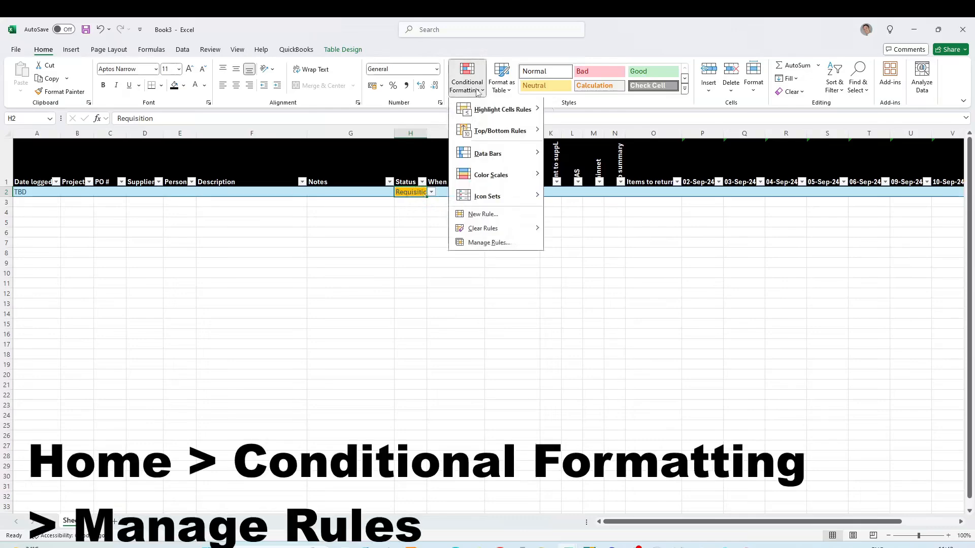
{"action": "left_click", "coordinate": [489, 245]}
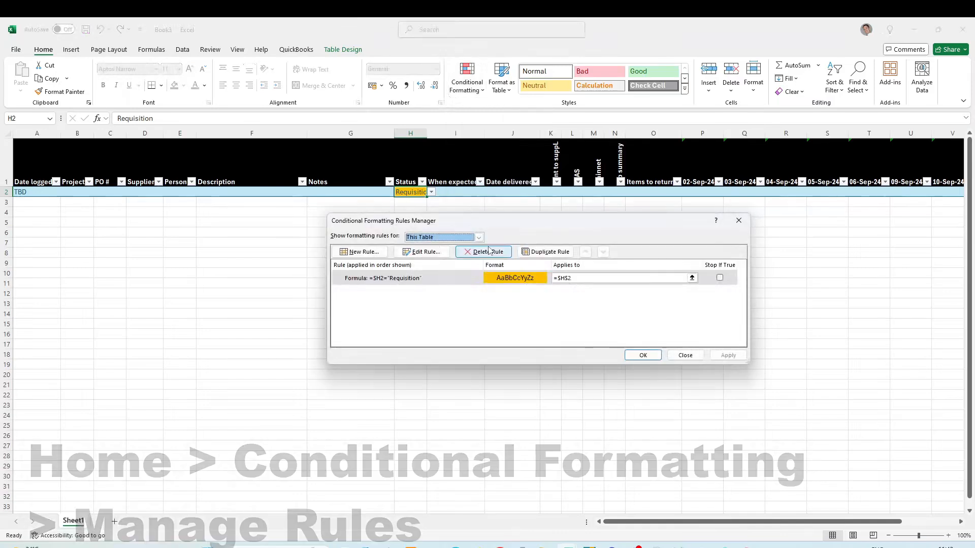
{"action": "left_click", "coordinate": [573, 279]}
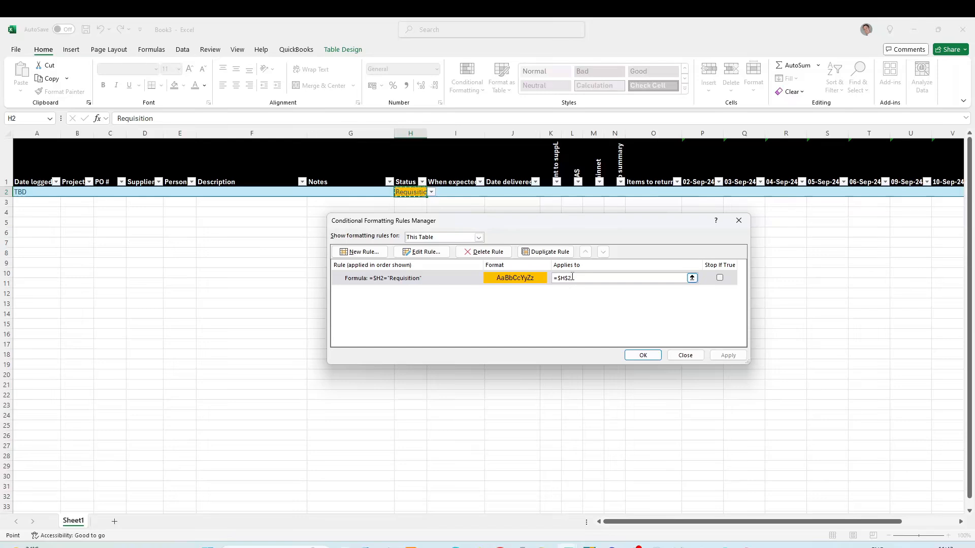
{"action": "left_click", "coordinate": [565, 279]}
{"action": "key", "text": "BackSpace"}
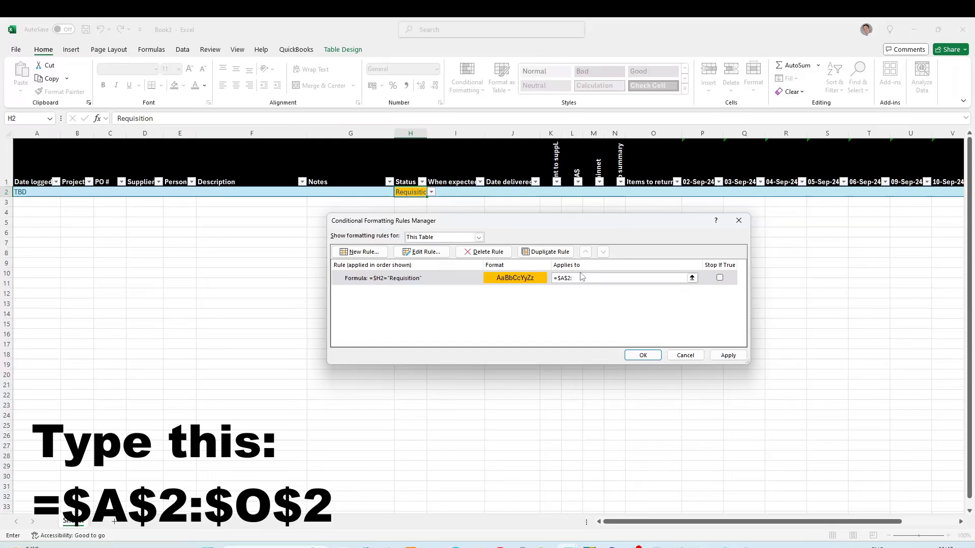
{"action": "type", "text": "$O$2"}
{"action": "left_click", "coordinate": [730, 356]}
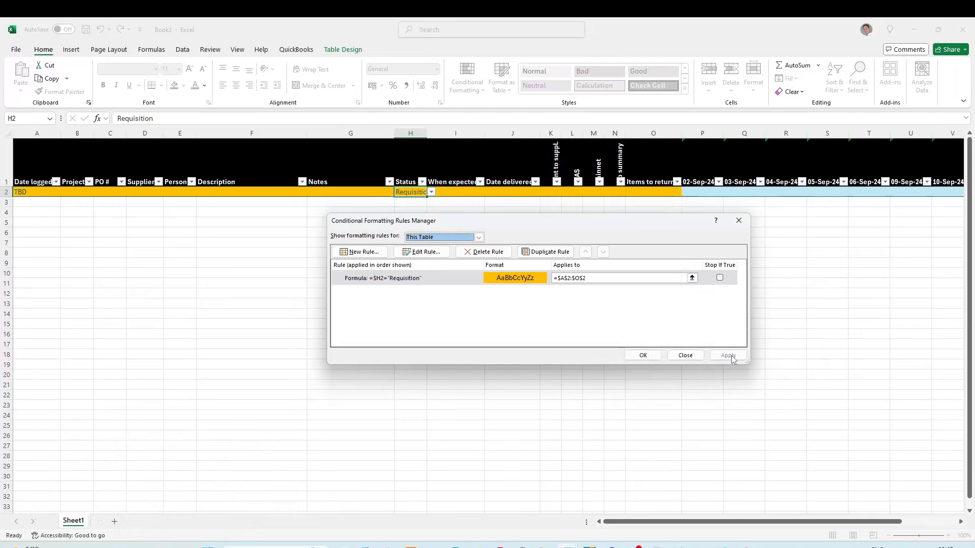
{"action": "left_click", "coordinate": [643, 356]}
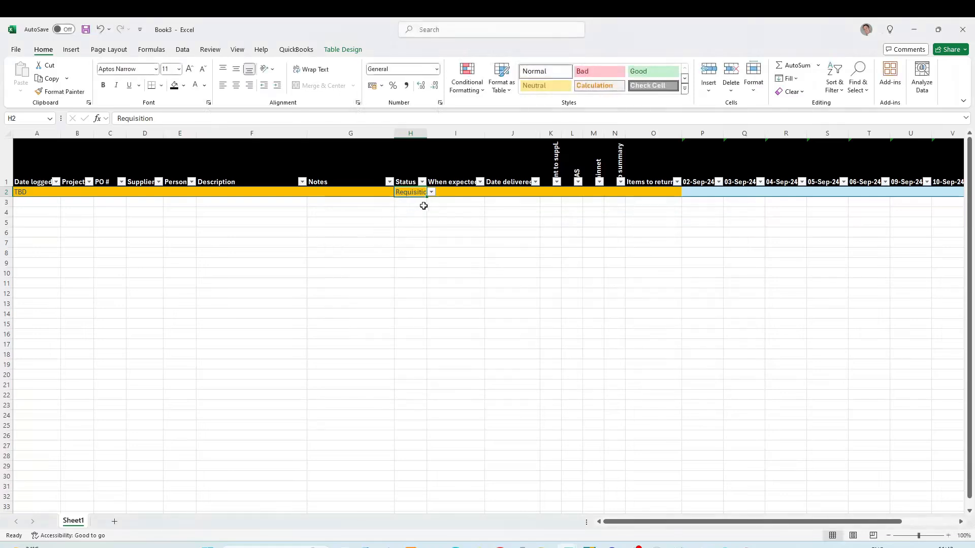
Step: Test the row formatting by switching the H2 status to Ordered, PO'ed and Other
{"action": "left_click", "coordinate": [432, 193]}
{"action": "left_click", "coordinate": [415, 210]}
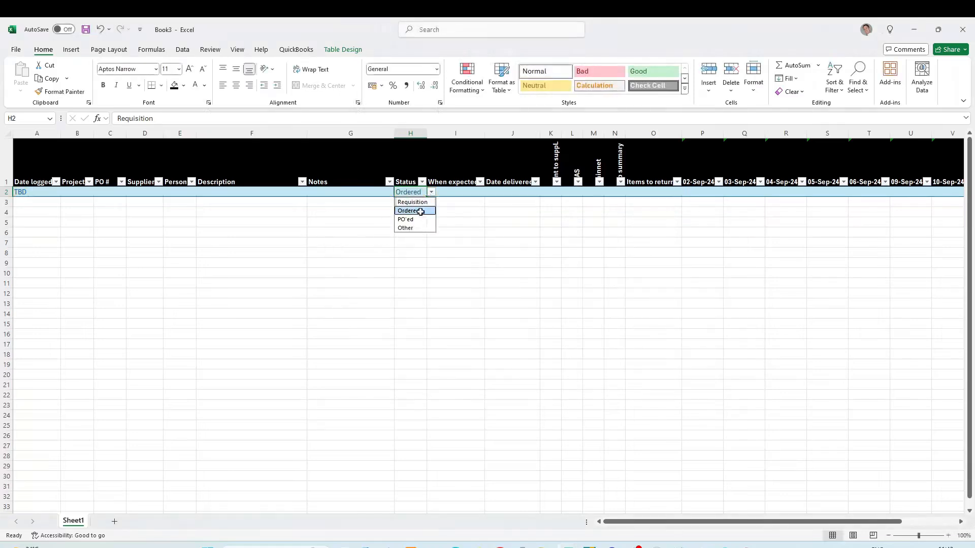
{"action": "left_click", "coordinate": [433, 194]}
{"action": "left_click", "coordinate": [409, 219]}
{"action": "left_click", "coordinate": [431, 193]}
{"action": "left_click", "coordinate": [424, 228]}
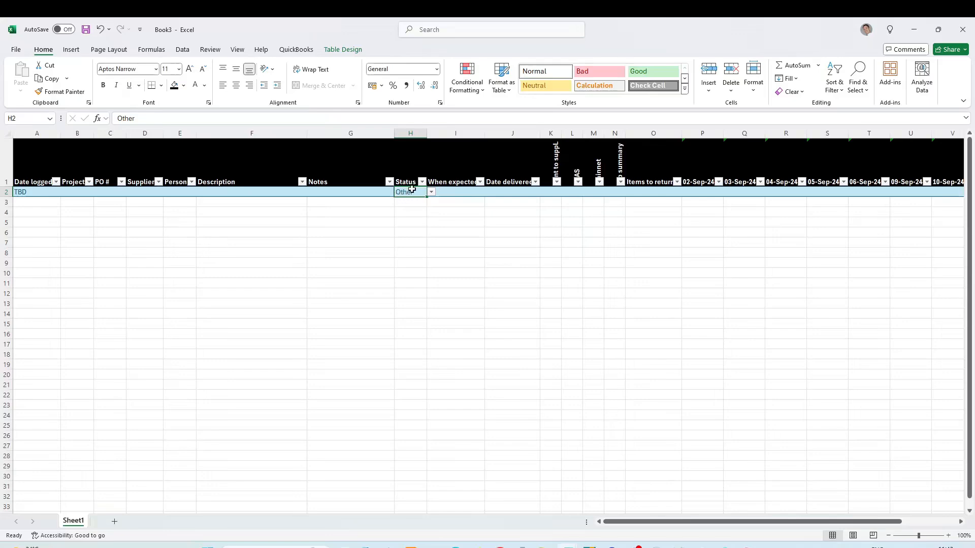
Step: Cycle the H2 status through Requisition and Ordered to check the row colours, and leave it on Requisition
{"action": "left_click", "coordinate": [431, 192]}
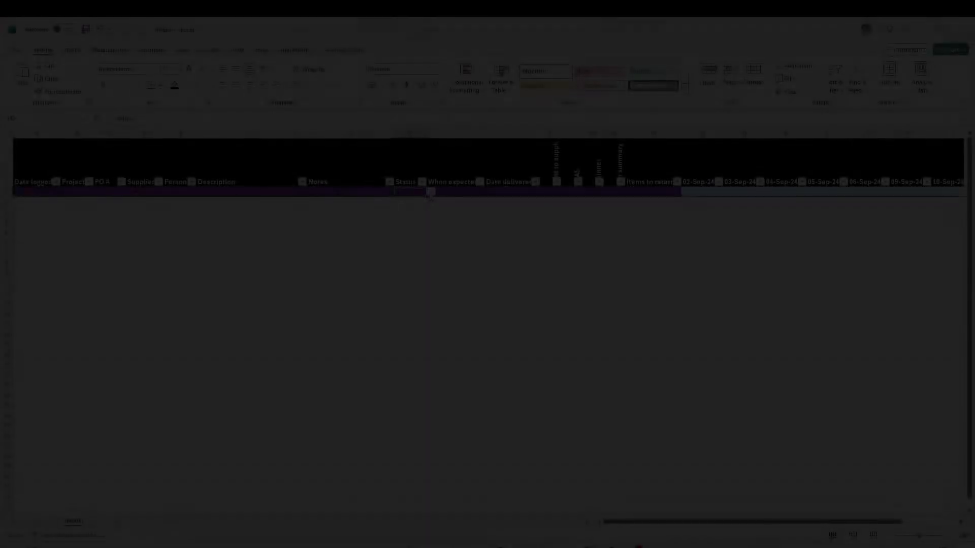
{"action": "left_click", "coordinate": [431, 193]}
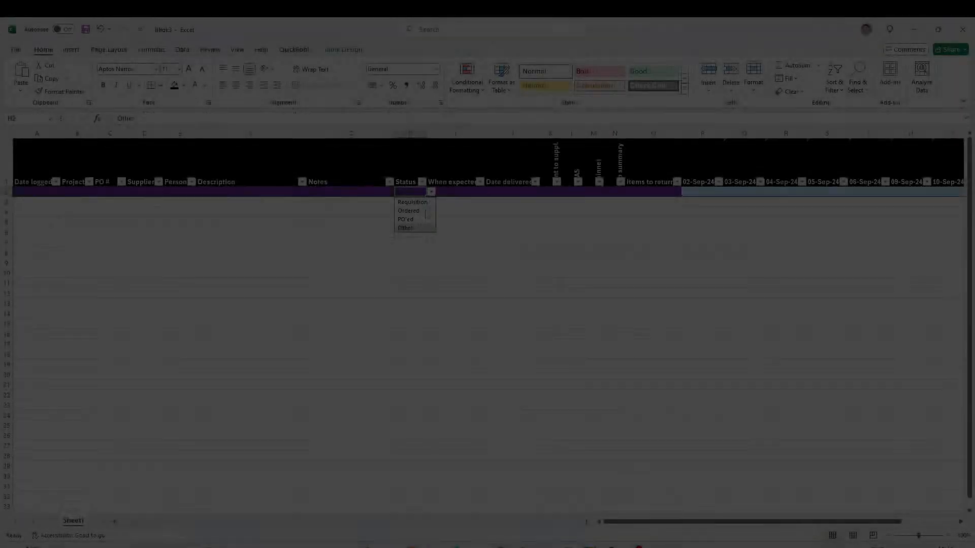
{"action": "left_click", "coordinate": [413, 202]}
{"action": "left_click", "coordinate": [431, 192]}
{"action": "left_click", "coordinate": [409, 210]}
{"action": "left_click", "coordinate": [431, 192]}
{"action": "left_click", "coordinate": [431, 192]}
{"action": "left_click", "coordinate": [431, 192]}
{"action": "left_click", "coordinate": [413, 202]}
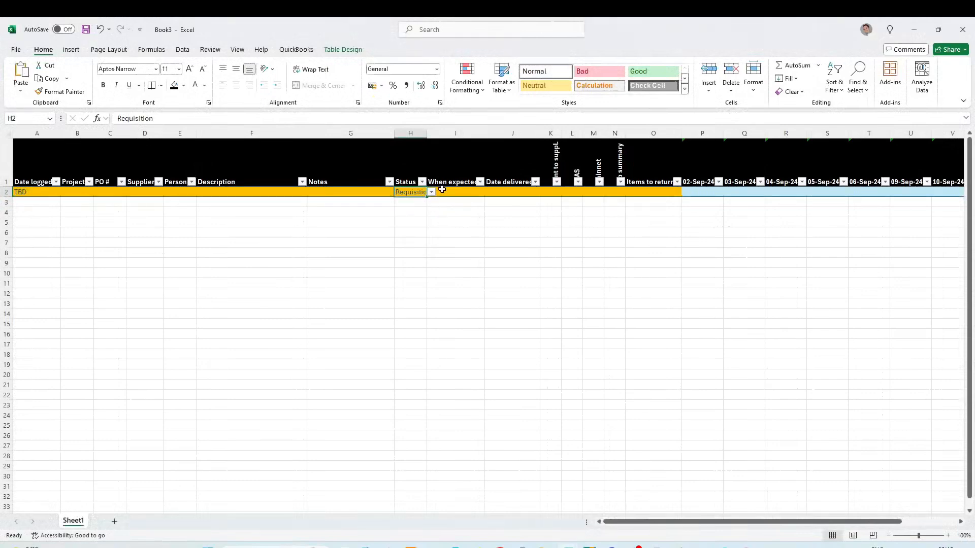
Step: Review the table's conditional formatting rules in the rules manager and close it without changes
{"action": "left_click", "coordinate": [473, 87]}
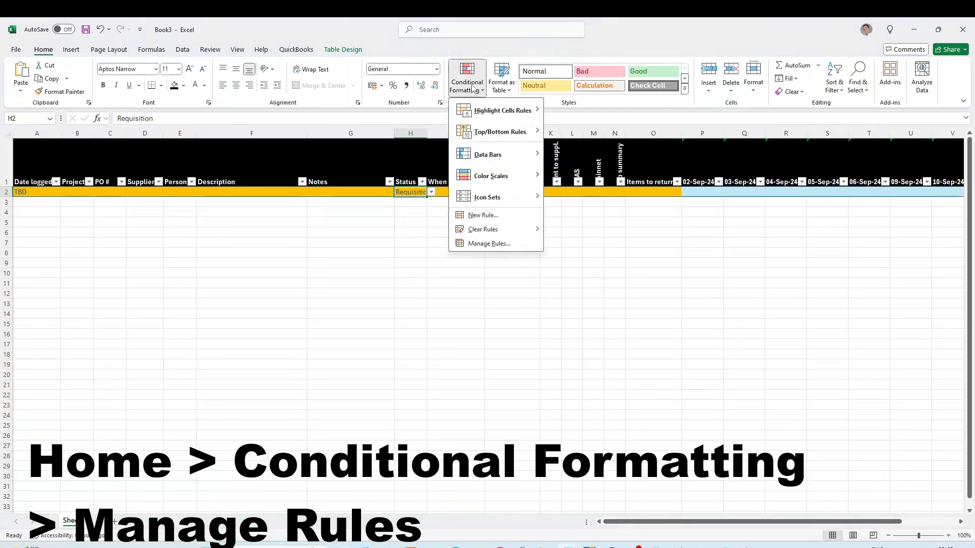
{"action": "left_click", "coordinate": [489, 243]}
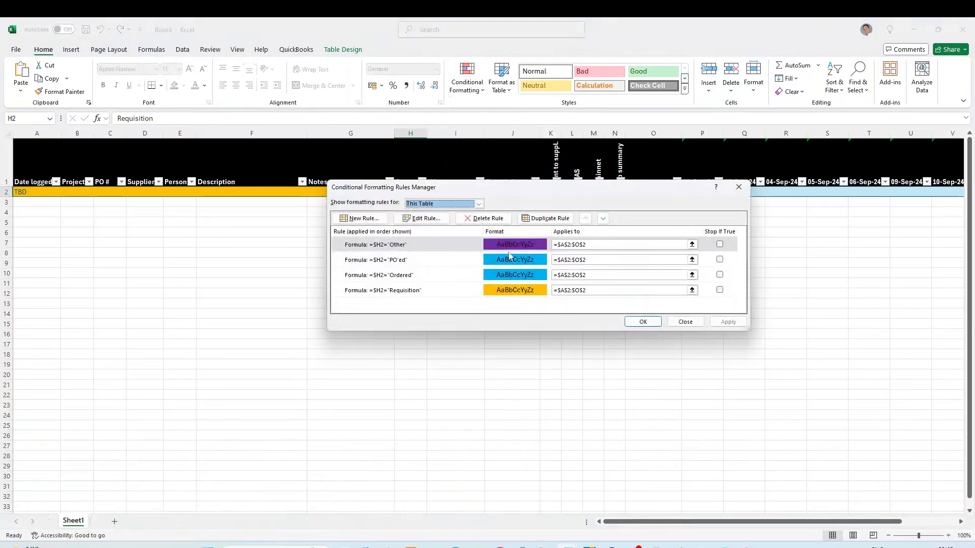
{"action": "left_click", "coordinate": [685, 322]}
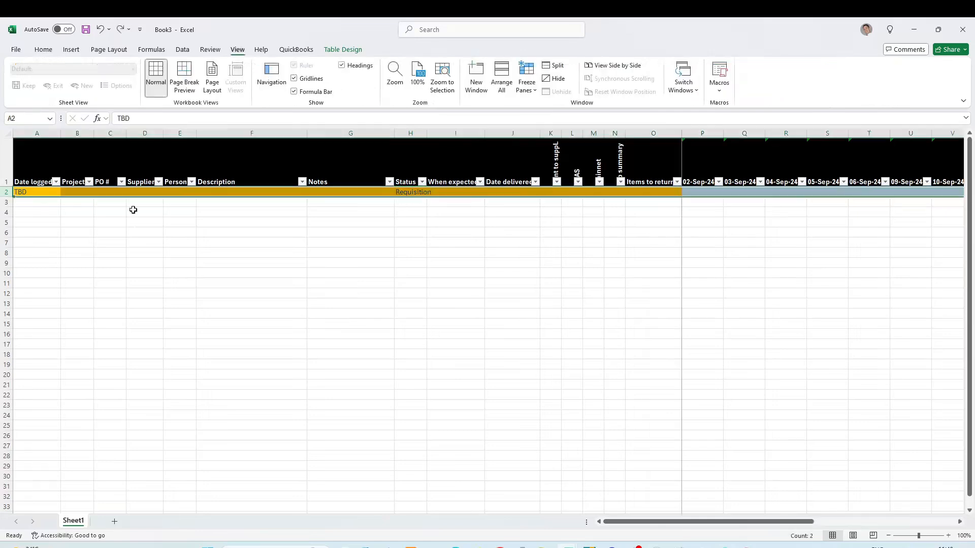
Step: Insert two blank table rows, one at a time, above the TBD requisition row
{"action": "left_click", "coordinate": [134, 210]}
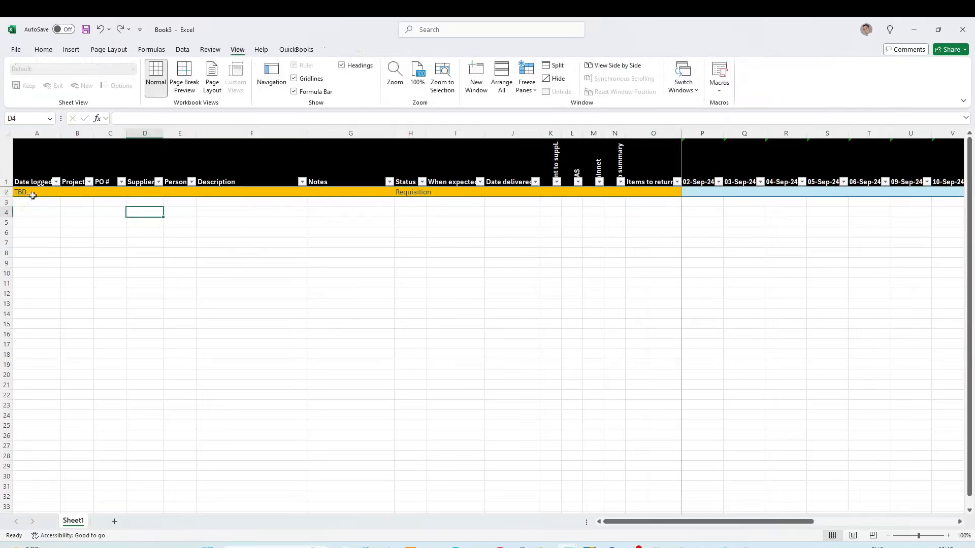
{"action": "left_click", "coordinate": [5, 192]}
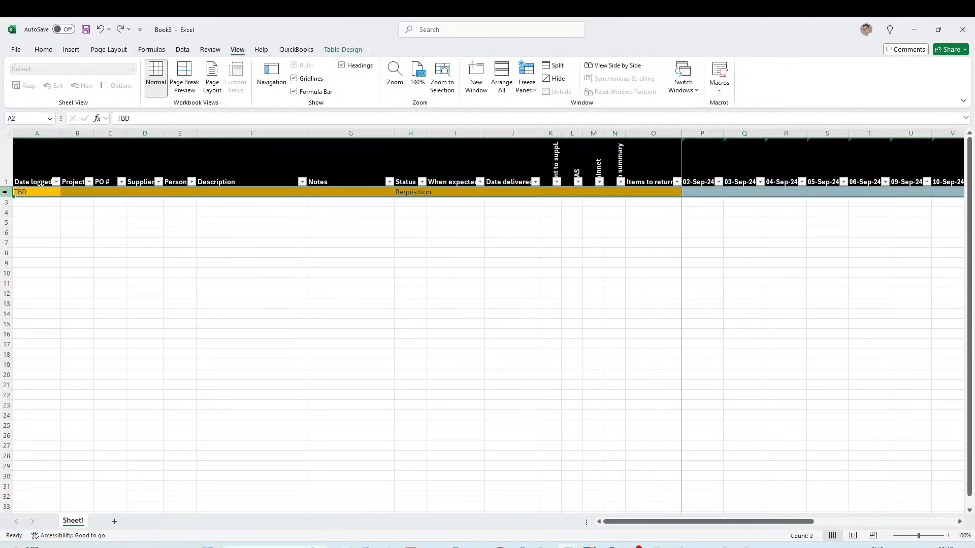
{"action": "right_click", "coordinate": [6, 192]}
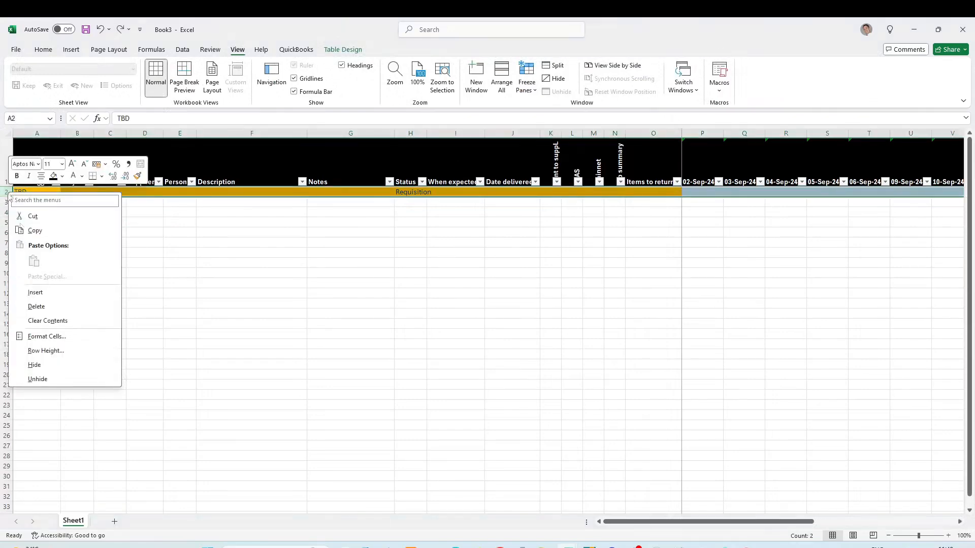
{"action": "left_click", "coordinate": [35, 292]}
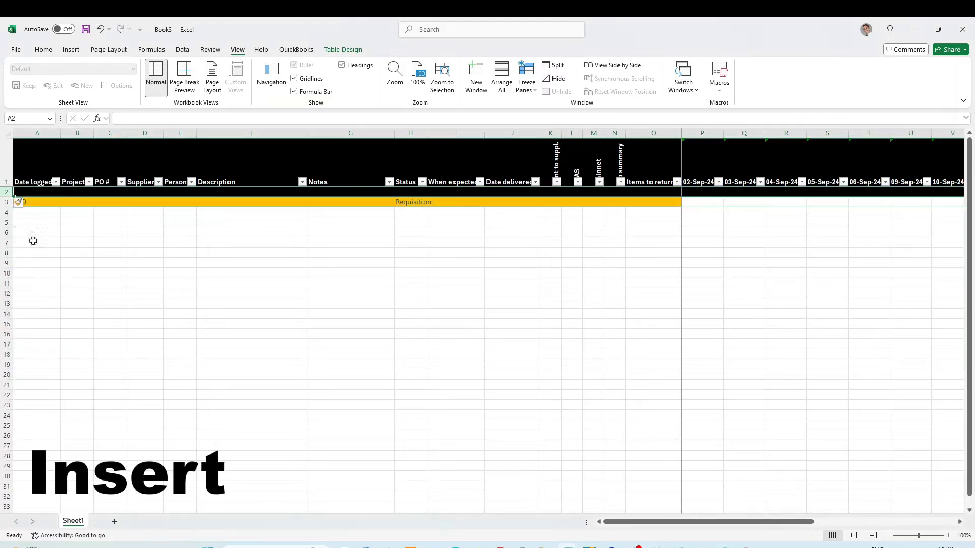
{"action": "right_click", "coordinate": [8, 193]}
{"action": "left_click", "coordinate": [38, 292]}
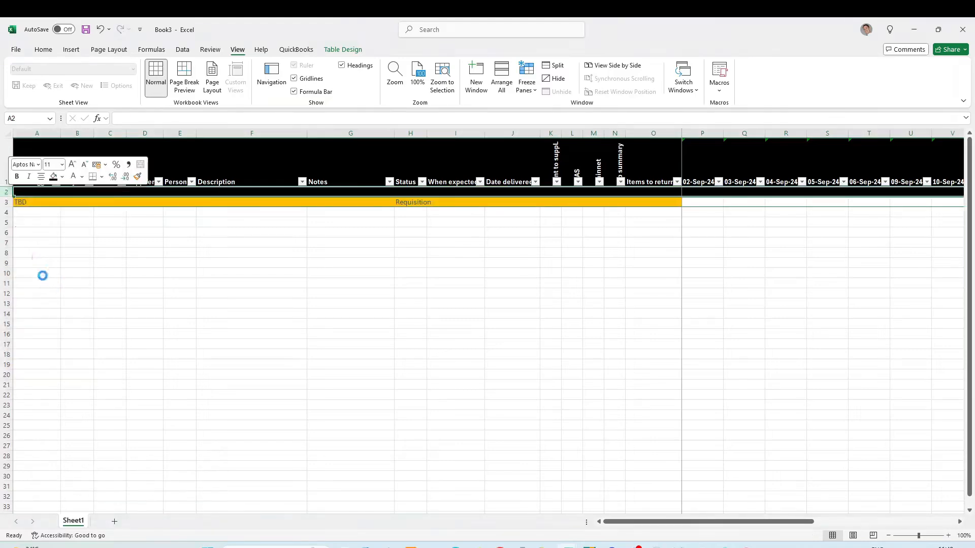
Step: Insert two more blank rows at once by selecting rows 2 and 3 together
{"action": "right_click", "coordinate": [7, 203]}
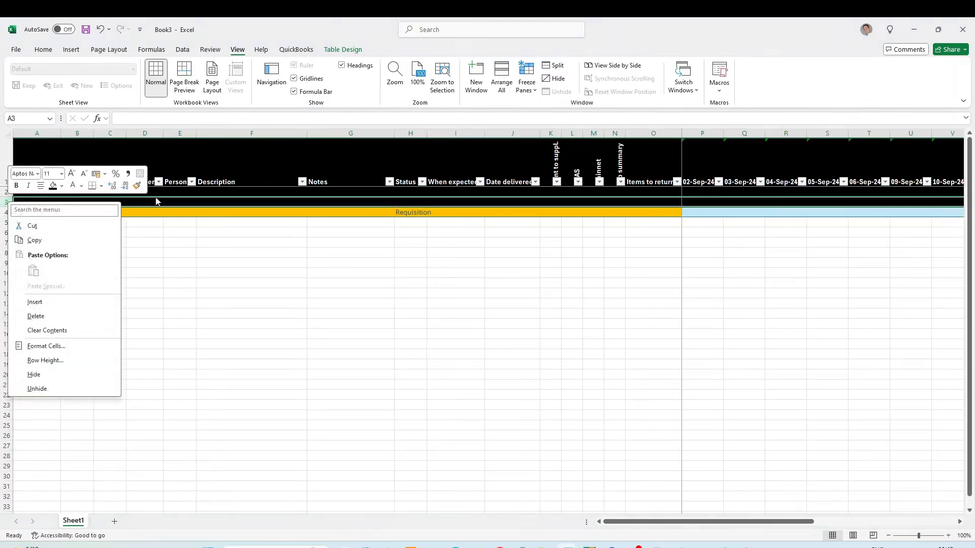
{"action": "key", "text": "Escape"}
{"action": "left_click", "coordinate": [6, 192]}
{"action": "left_click", "coordinate": [2, 201], "text": "shift"}
{"action": "right_click", "coordinate": [6, 199]}
{"action": "left_click", "coordinate": [46, 301]}
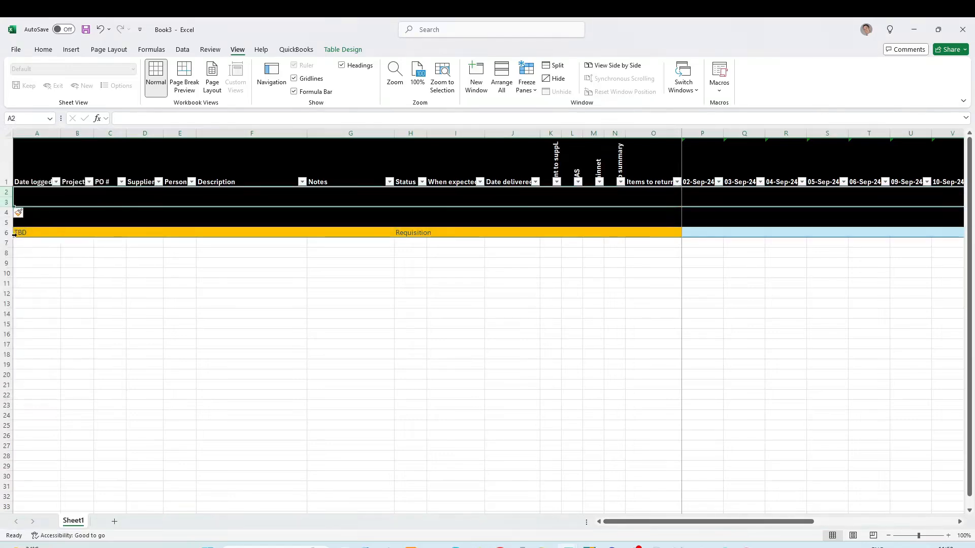
Step: Copy the formatted TBD row 6 into the blank rows 2 to 5
{"action": "left_click", "coordinate": [5, 232]}
{"action": "key", "text": "ctrl+c"}
{"action": "left_click", "coordinate": [6, 222]}
{"action": "key", "text": "ctrl+v"}
{"action": "left_click", "coordinate": [5, 202]}
{"action": "left_click", "coordinate": [7, 191]}
{"action": "key", "text": "ctrl+v"}
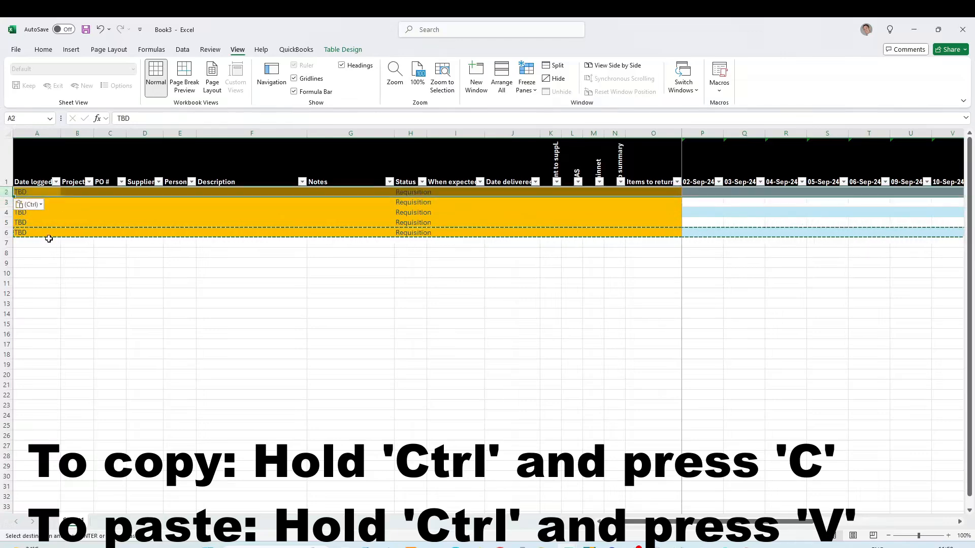
{"action": "left_click", "coordinate": [108, 213]}
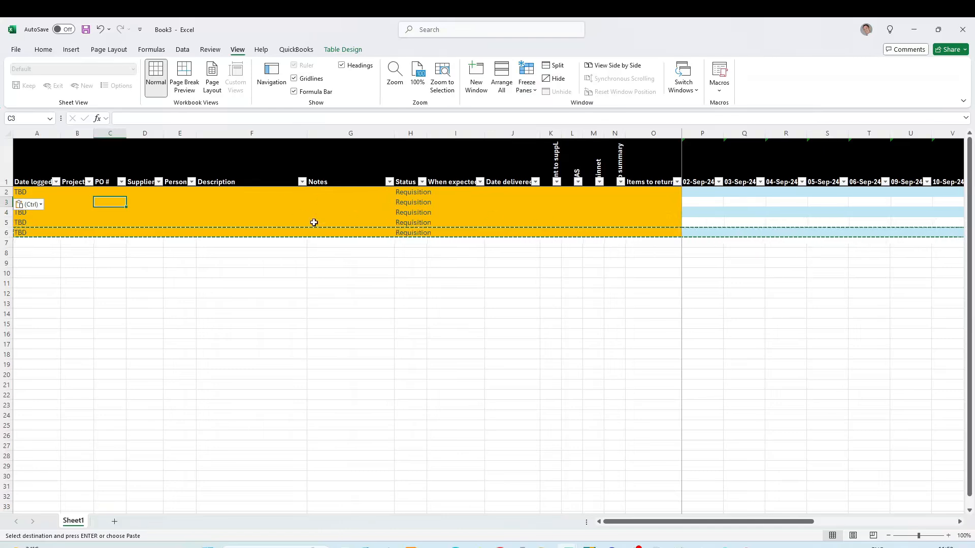
Step: Apply All Borders to the whole table body, from A2 to the 13-Sep-24 column in row 6
{"action": "left_click", "coordinate": [17, 192]}
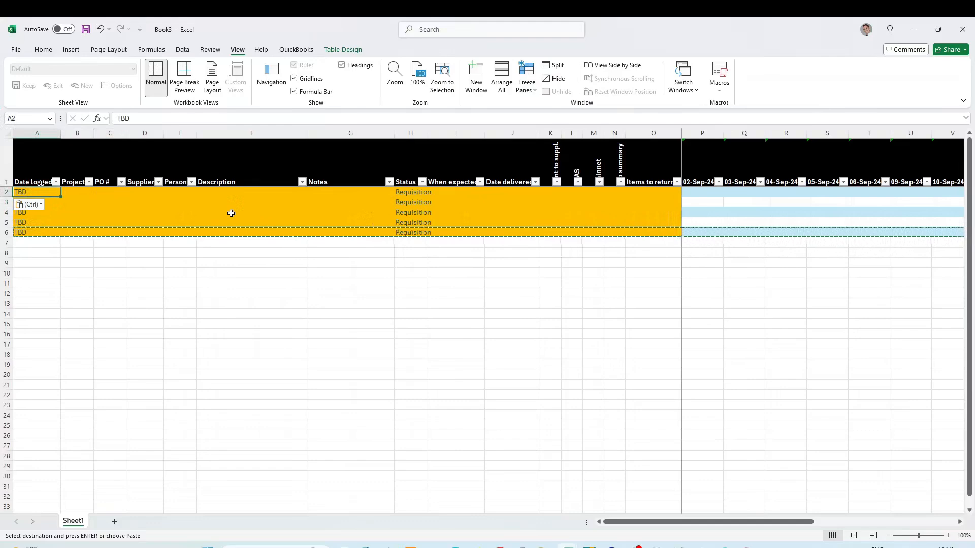
{"action": "left_click_drag", "start_coordinate": [750, 521], "coordinate": [891, 521]}
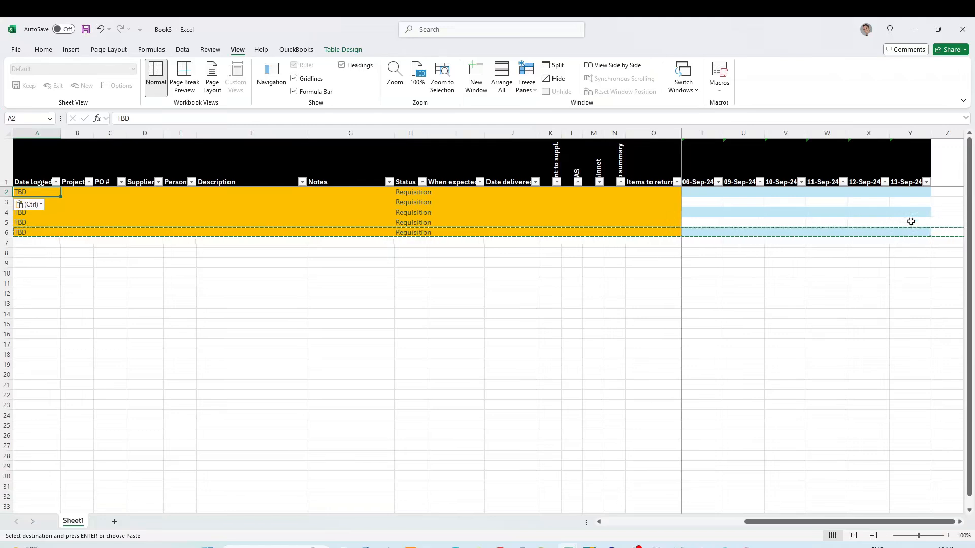
{"action": "left_click", "coordinate": [921, 234], "text": "shift"}
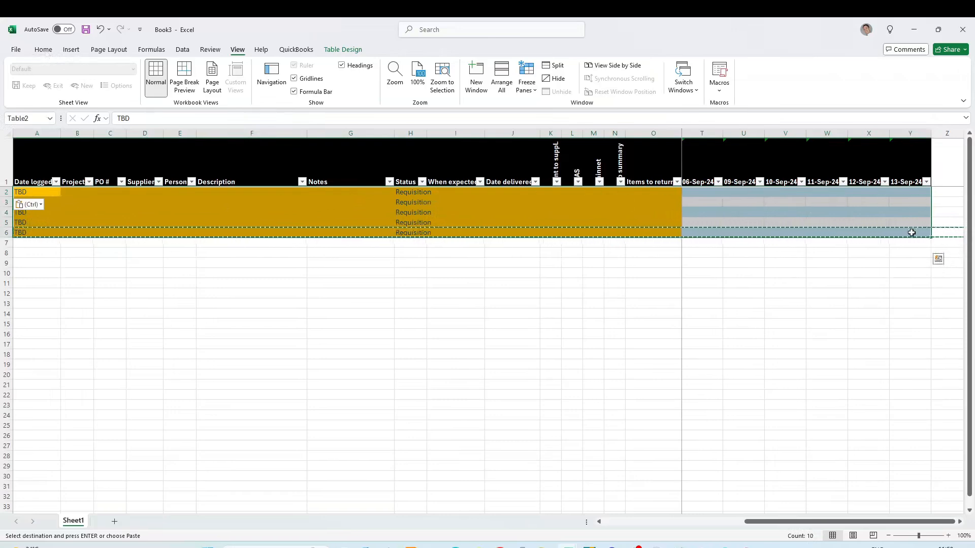
{"action": "left_click", "coordinate": [43, 50]}
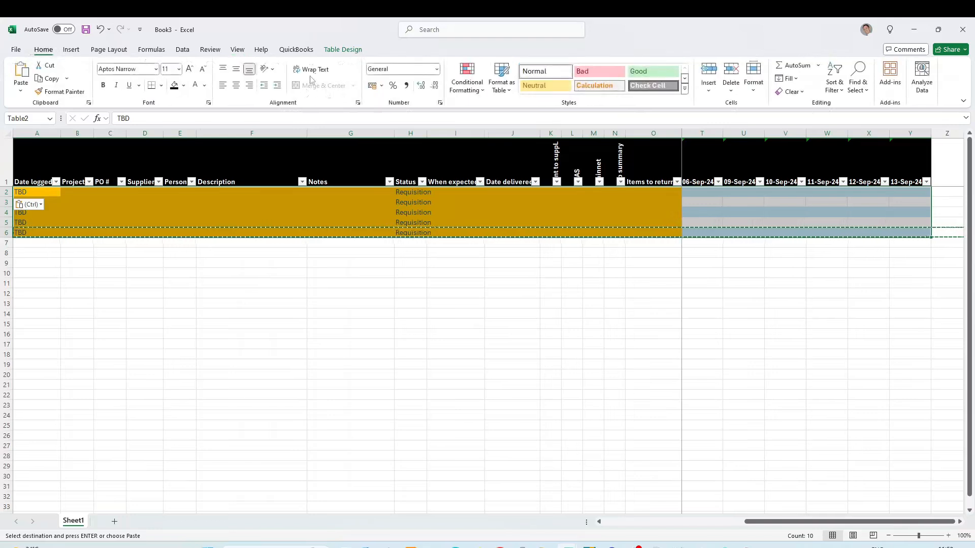
{"action": "left_click", "coordinate": [161, 86]}
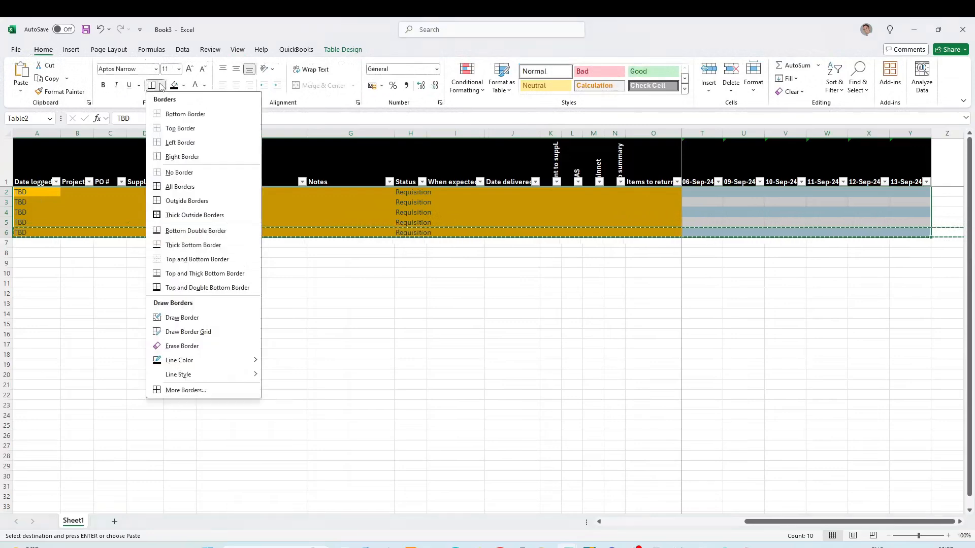
{"action": "left_click", "coordinate": [174, 187]}
{"action": "left_click", "coordinate": [199, 202]}
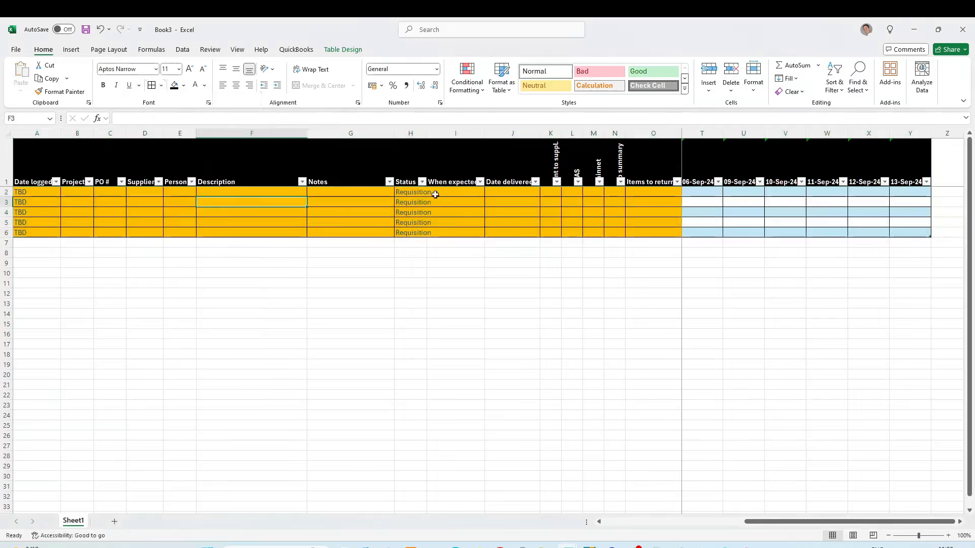
Step: Widen the Status column to fit its entries and enlarge the Notes column
{"action": "left_click", "coordinate": [453, 193]}
{"action": "left_click", "coordinate": [457, 201]}
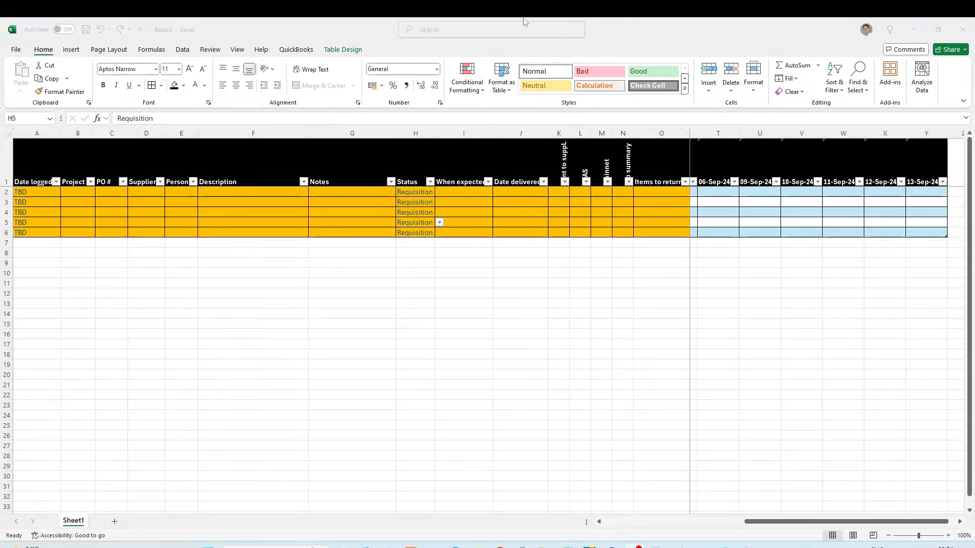
{"action": "left_click", "coordinate": [681, 43]}
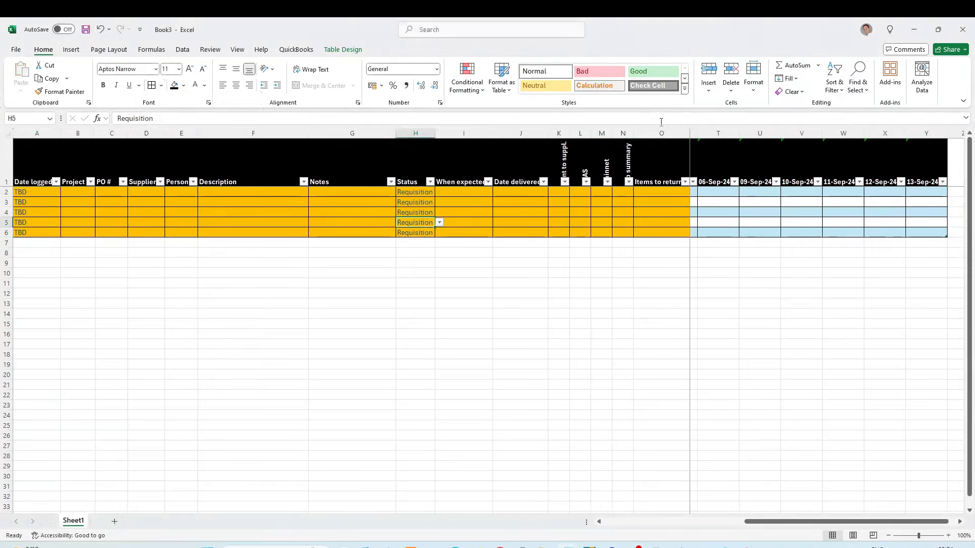
{"action": "left_click_drag", "start_coordinate": [402, 139], "coordinate": [456, 137]}
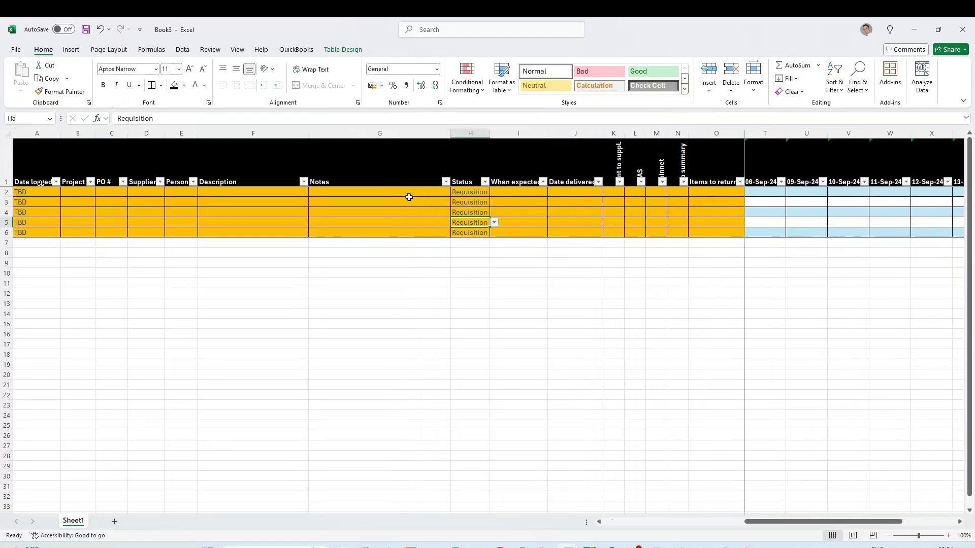
Step: Enlarge the formula bar and enter "Sept 6 - supplier confirmed colour change" in Notes cell G2
{"action": "left_click", "coordinate": [377, 195]}
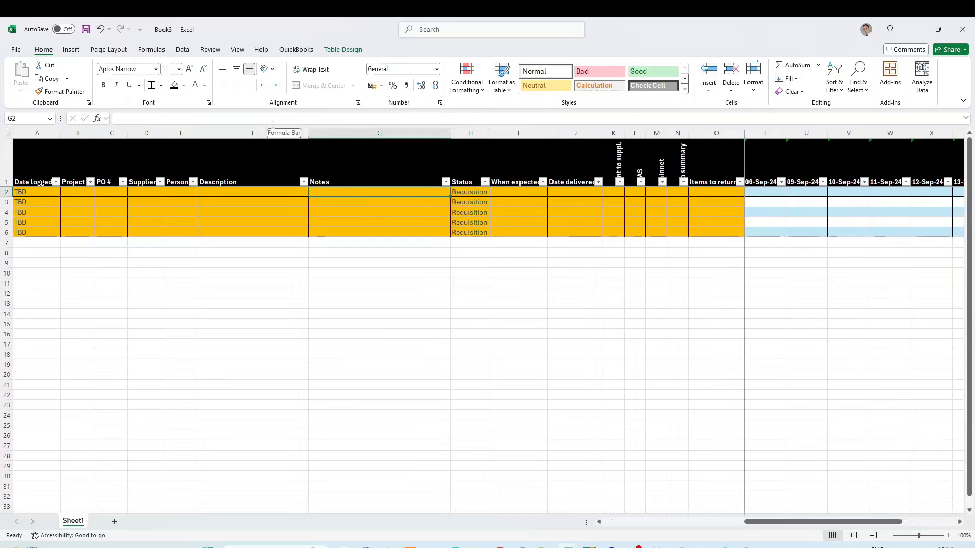
{"action": "left_click_drag", "start_coordinate": [290, 143], "coordinate": [288, 210]}
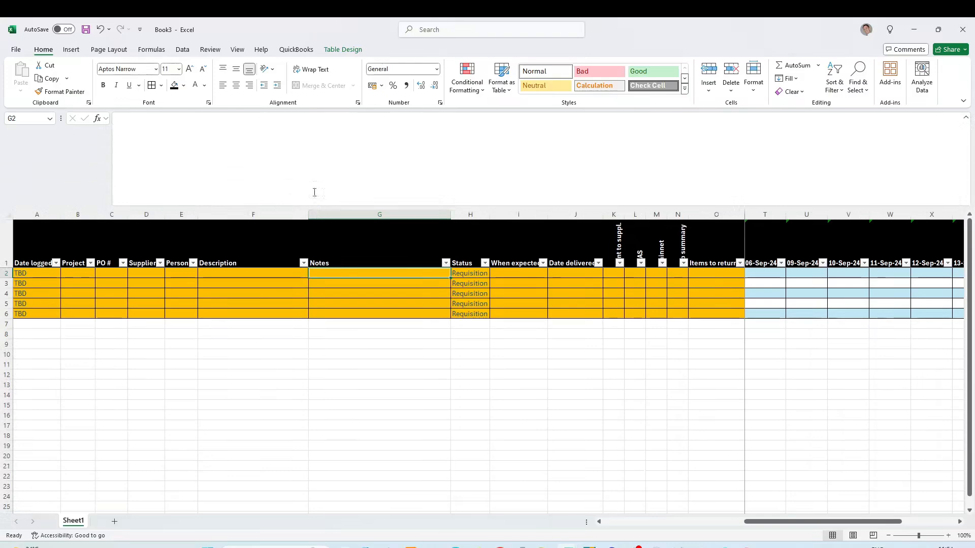
{"action": "left_click", "coordinate": [152, 120]}
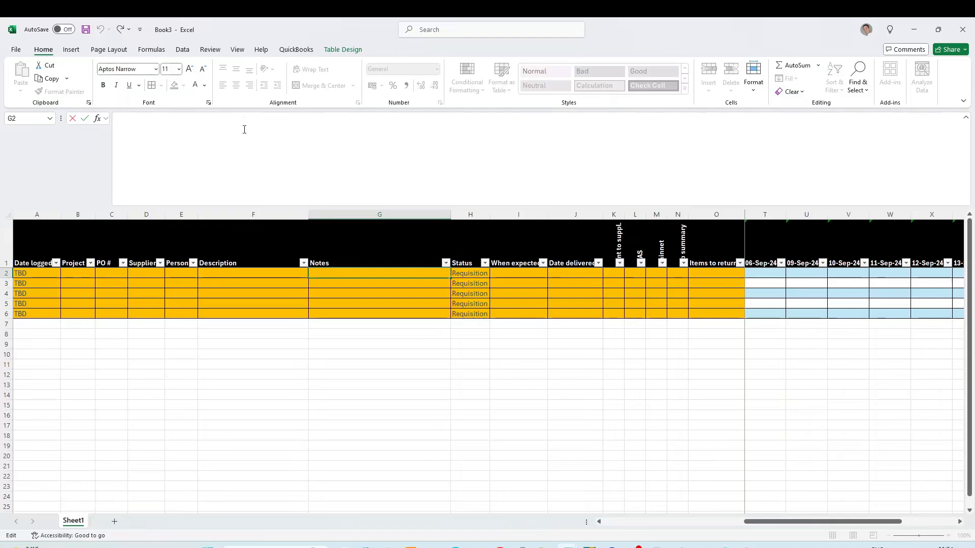
{"action": "type", "text": "S"}
{"action": "type", "text": "ept 6 - supplier confirmed"}
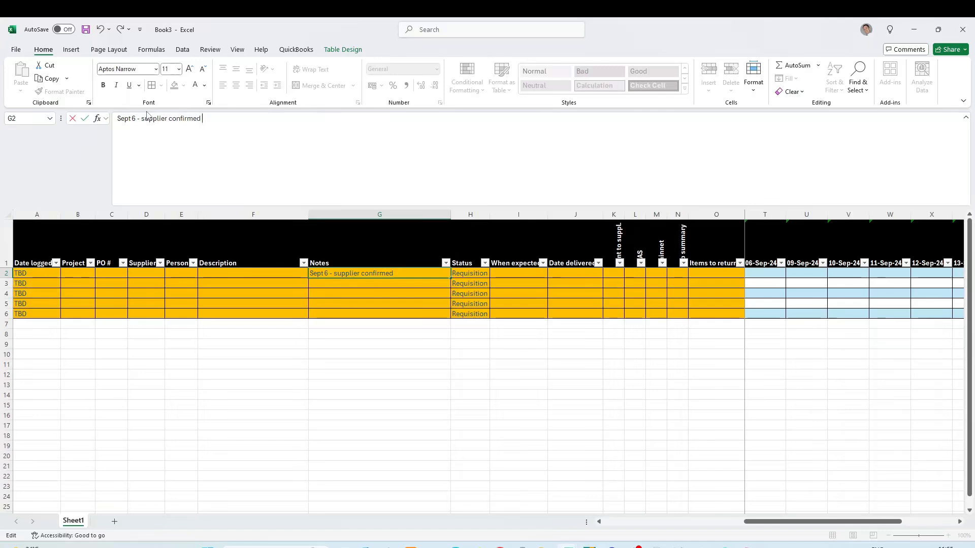
{"action": "type", "text": " colour change"}
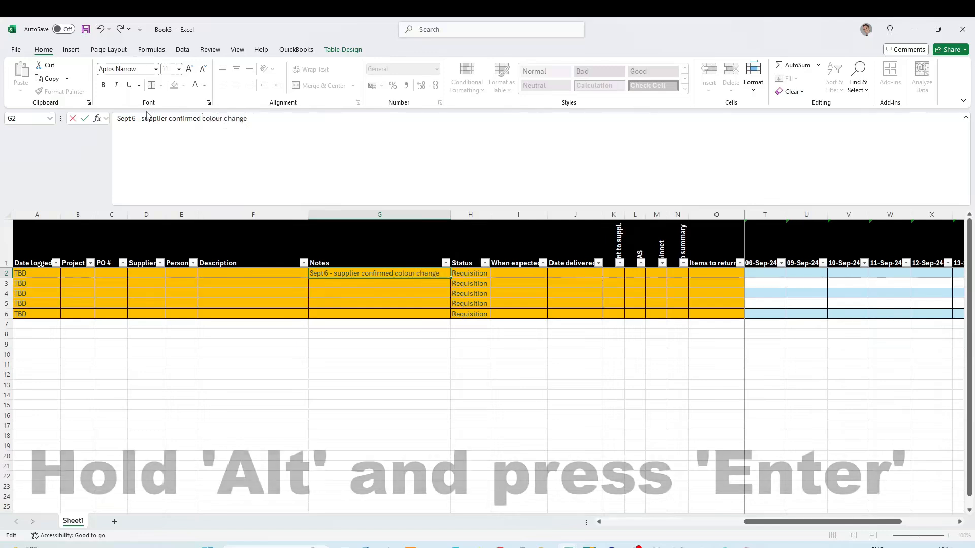
Step: Add "Sept 8 - supplier requested delaying delivery to Sept 22" to G2 after a blank line, and shrink the formula bar back to one line
{"action": "key", "text": "alt"}
{"action": "key", "text": "alt+Return"}
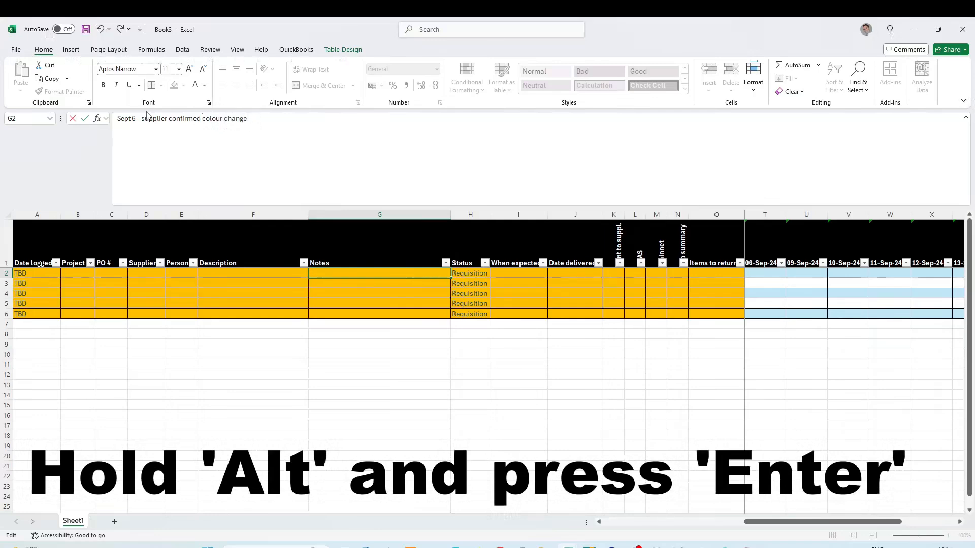
{"action": "type", "text": "Sept 8"}
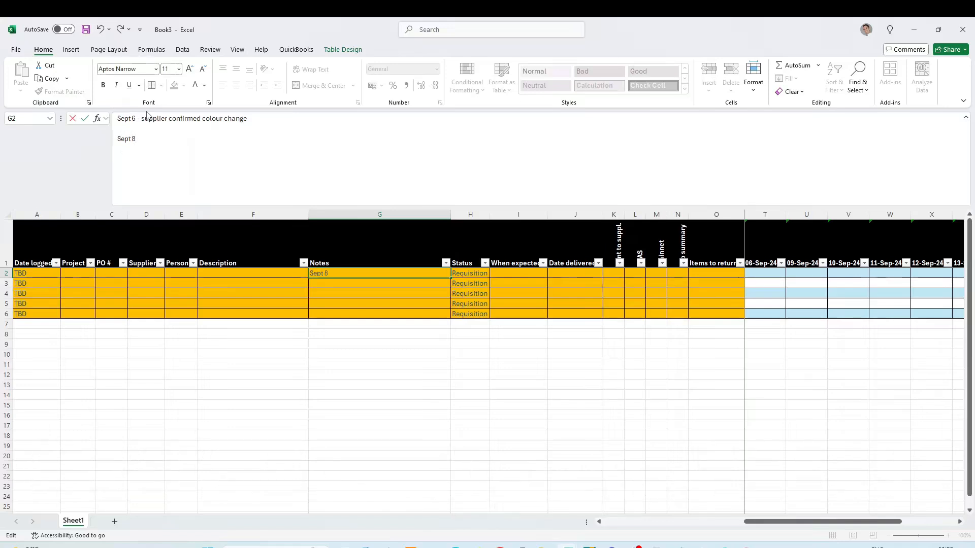
{"action": "type", "text": "supplier requested delay"}
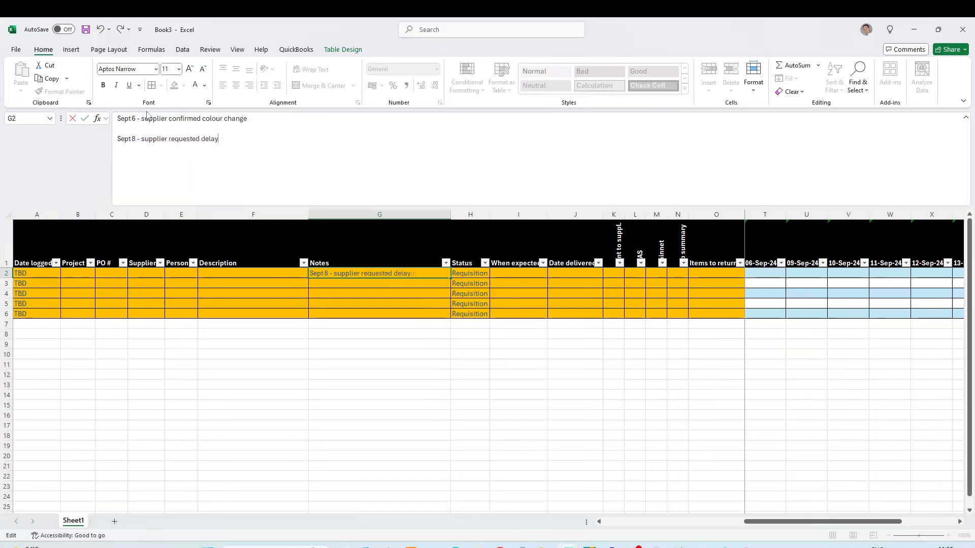
{"action": "type", "text": "ing delivery to Sept 22"}
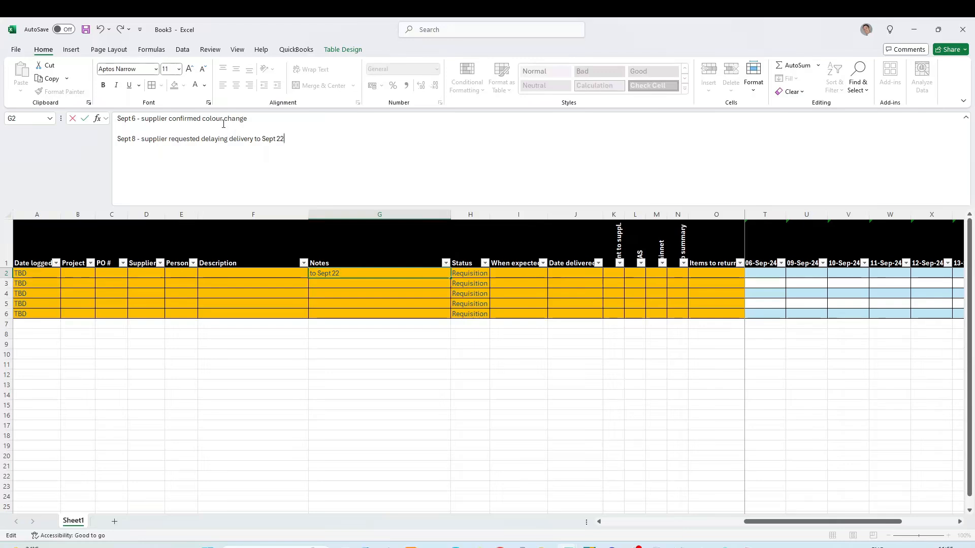
{"action": "key", "text": "Return"}
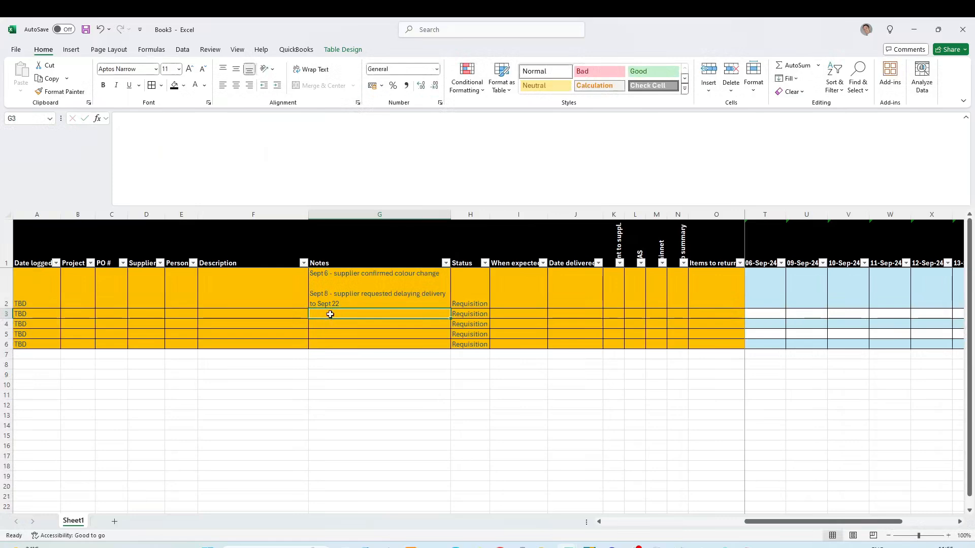
{"action": "left_click_drag", "start_coordinate": [246, 208], "coordinate": [246, 135]}
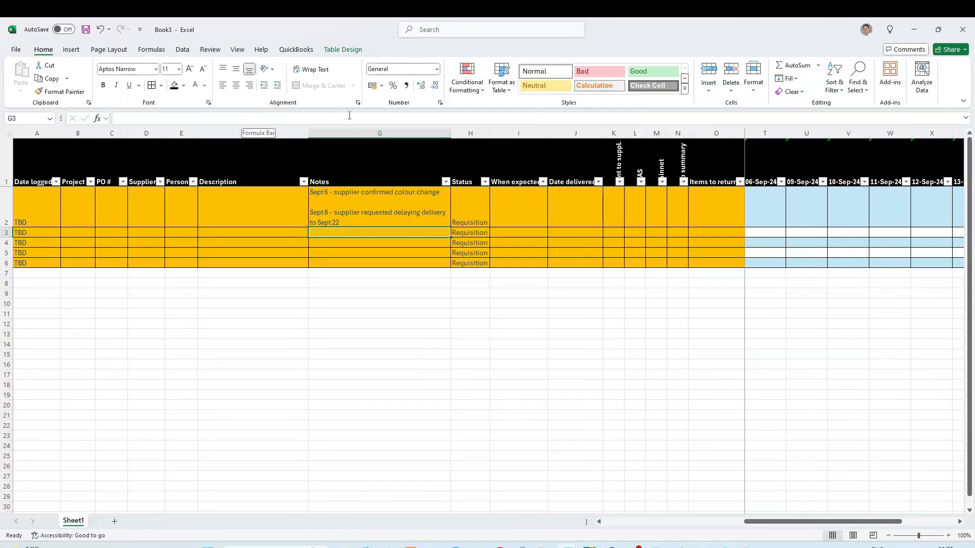
{"action": "left_click", "coordinate": [365, 200]}
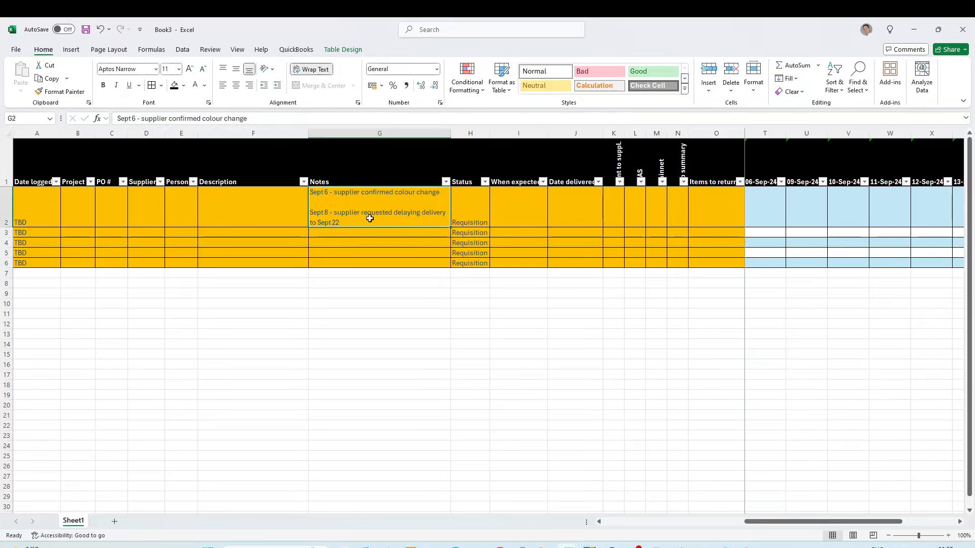
Step: Format the Date logged cells A2 to A6 as Short Date
{"action": "left_click", "coordinate": [44, 208]}
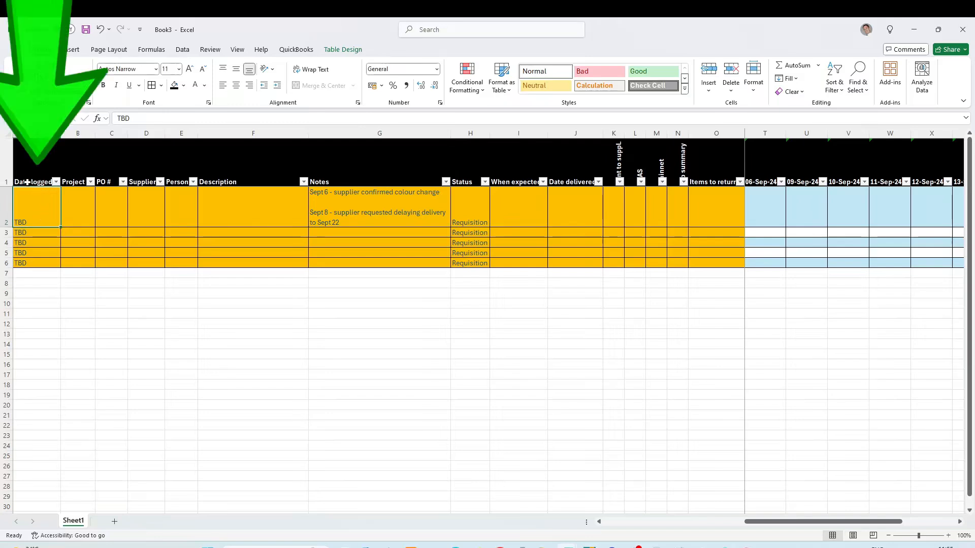
{"action": "left_click", "coordinate": [35, 260], "text": "shift"}
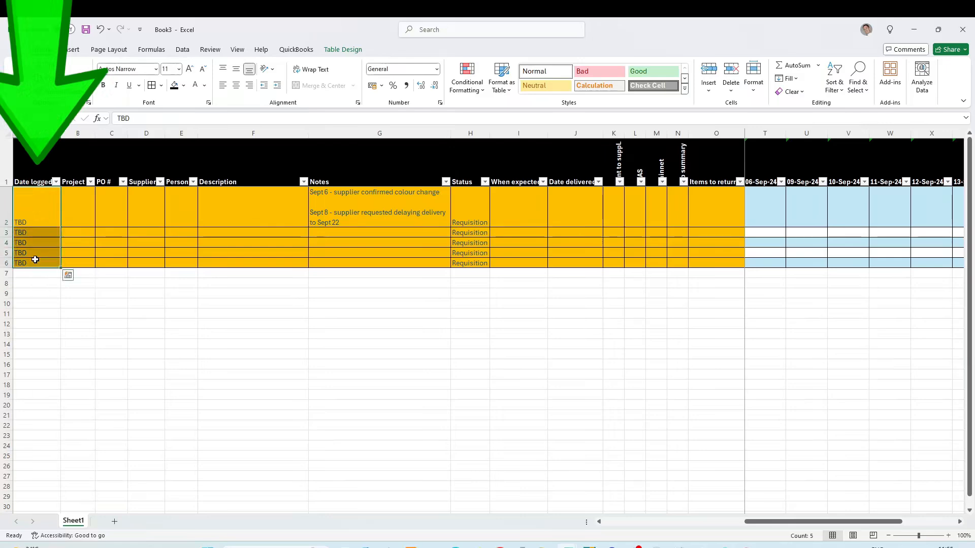
{"action": "left_click", "coordinate": [437, 69]}
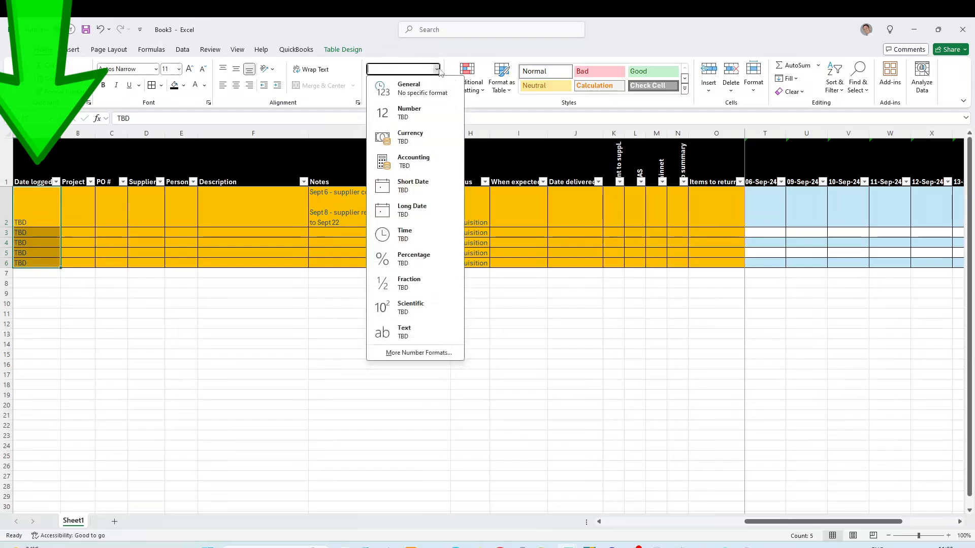
{"action": "left_click", "coordinate": [405, 188]}
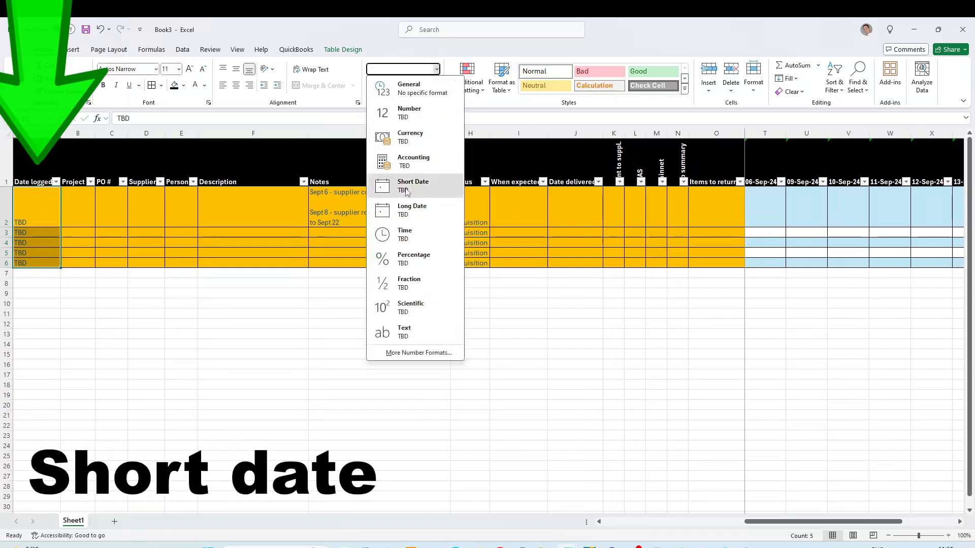
Step: Enter the date 4 Sept 2024 in Date logged cell A2
{"action": "left_click", "coordinate": [73, 211]}
{"action": "left_click", "coordinate": [46, 209]}
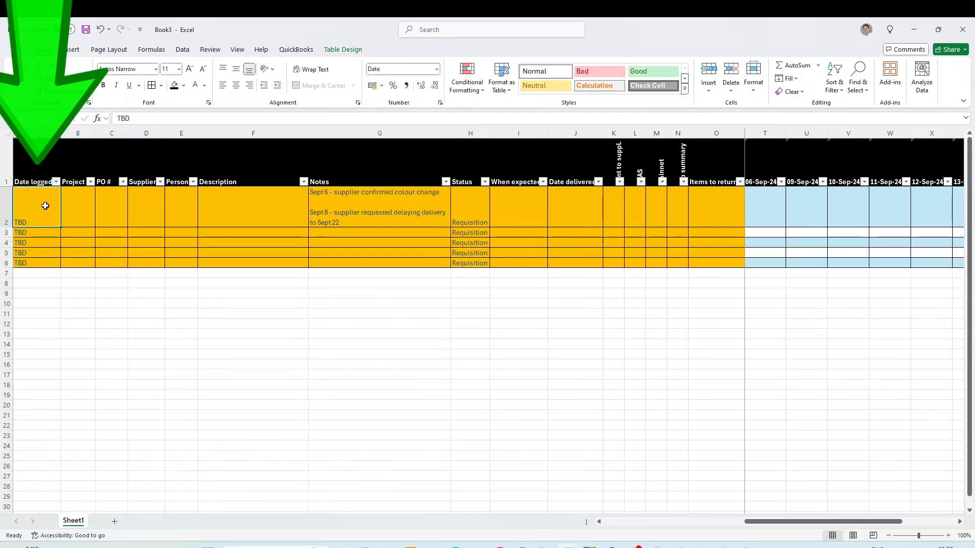
{"action": "type", "text": "4 Sept"}
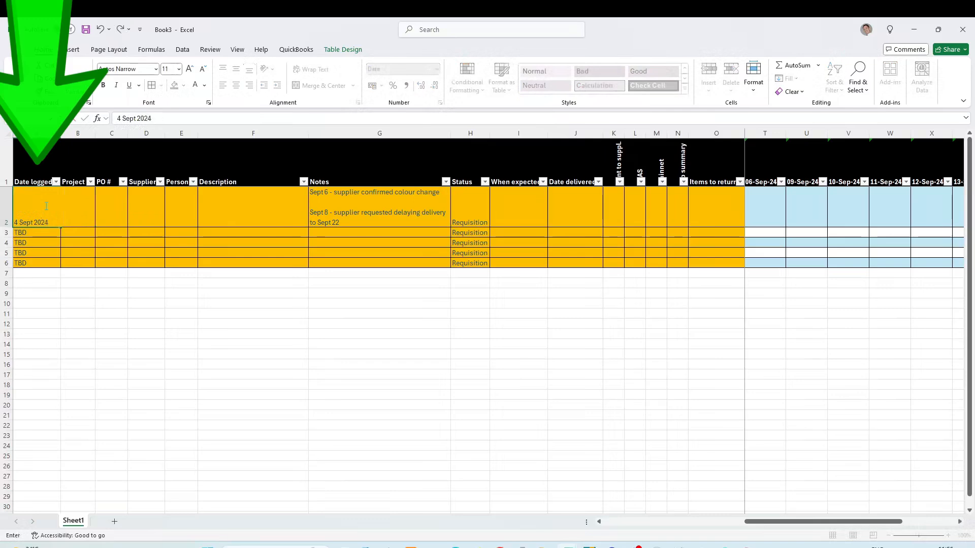
{"action": "type", "text": " 2024"}
{"action": "key", "text": "Return"}
{"action": "left_click", "coordinate": [45, 206]}
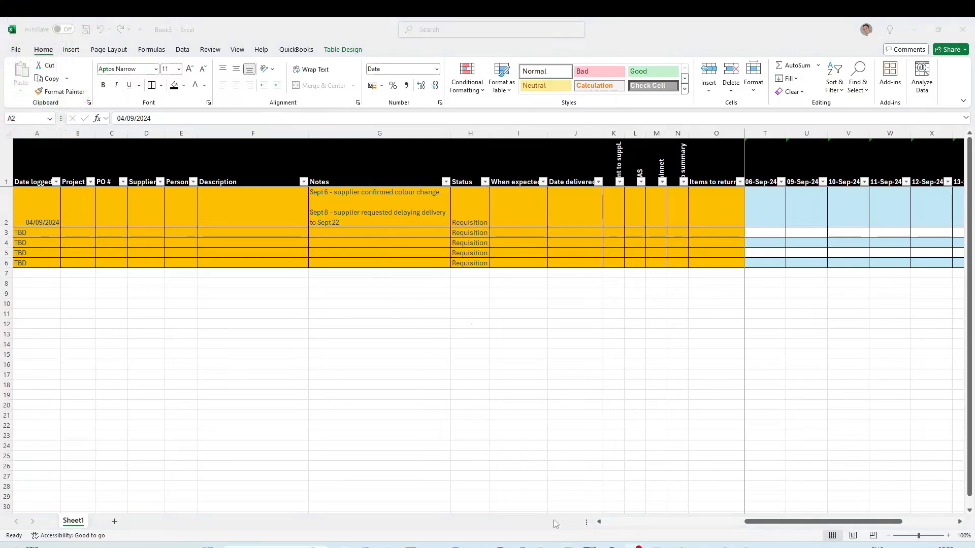
Step: Switch to Power BI Desktop and create a new blank report
{"action": "left_click", "coordinate": [588, 500]}
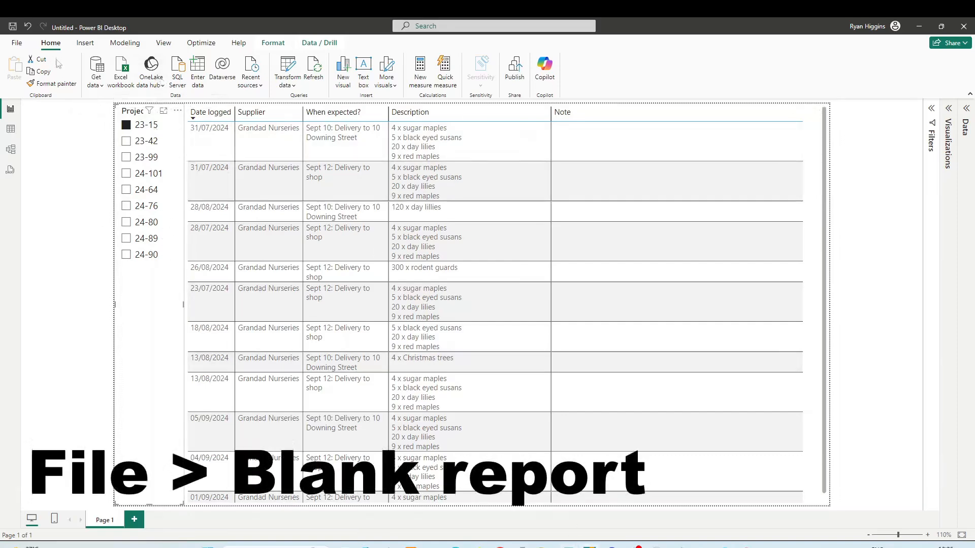
{"action": "left_click", "coordinate": [13, 47]}
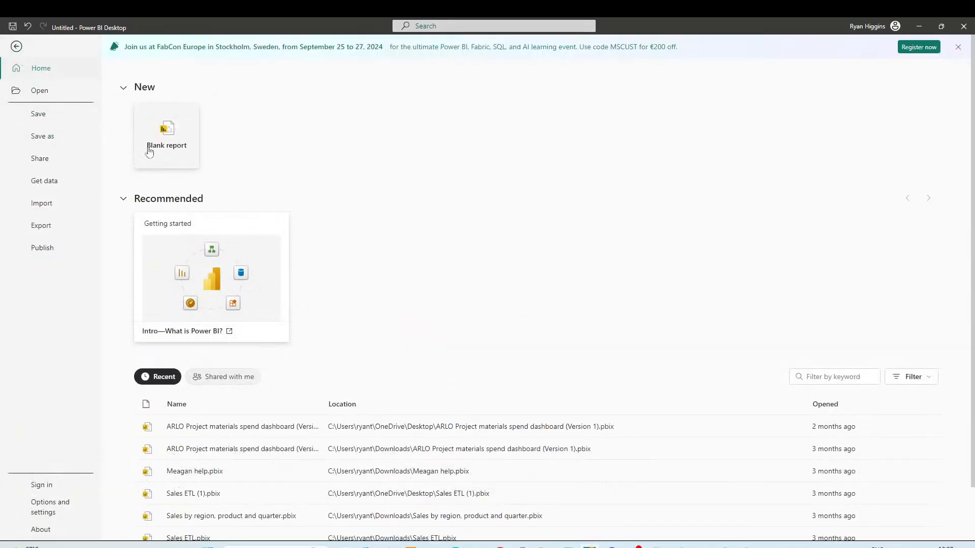
{"action": "left_click", "coordinate": [168, 132]}
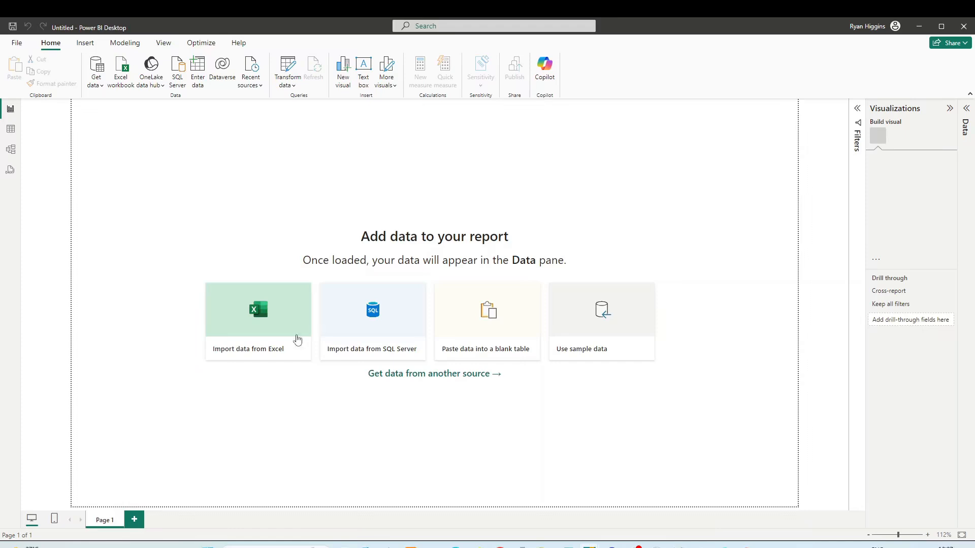
Step: Import Table1 from the Excel workbook "Example requisitions table.xlsx" and load it into the report
{"action": "left_click", "coordinate": [253, 362]}
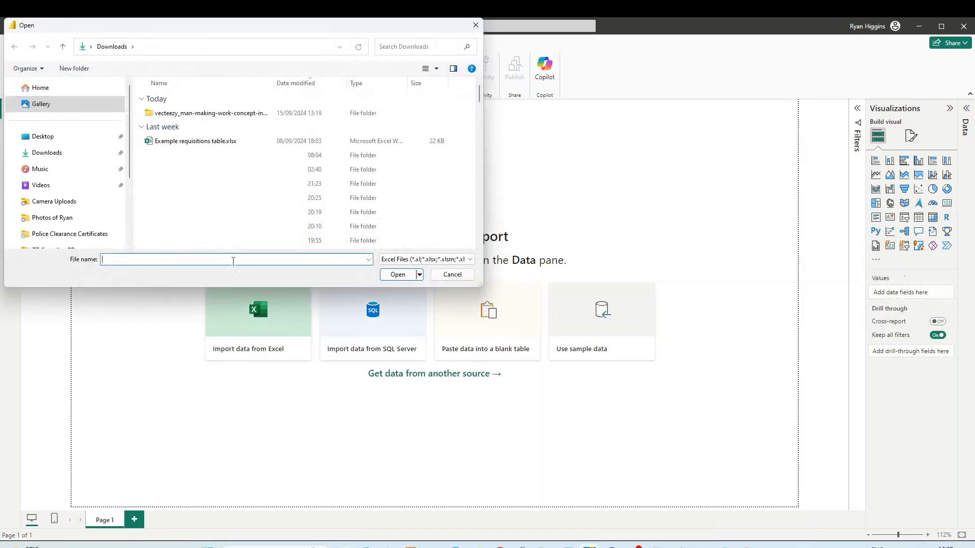
{"action": "double_click", "coordinate": [206, 141]}
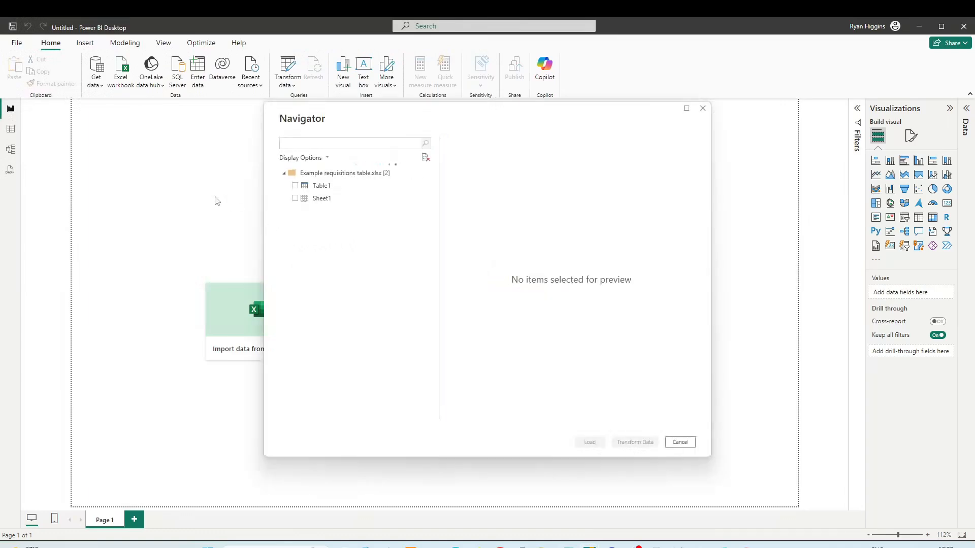
{"action": "left_click", "coordinate": [295, 187]}
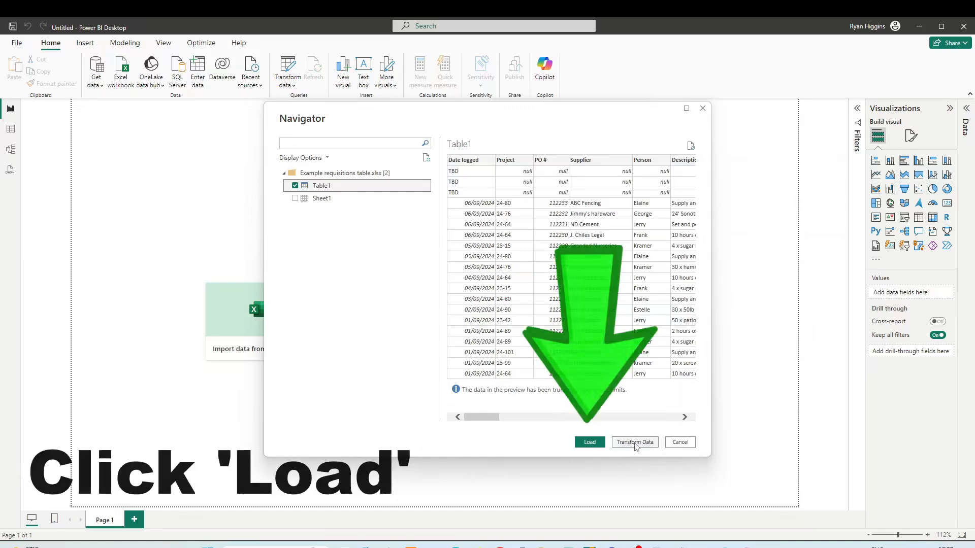
{"action": "left_click", "coordinate": [589, 442]}
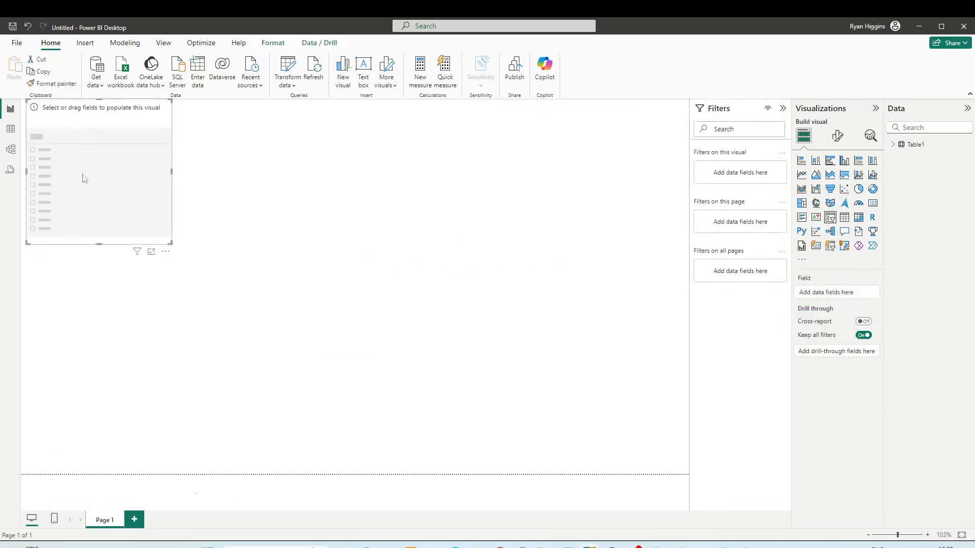
Step: Stretch the empty slicer down to the bottom of the page and assign Table1's Project field to it
{"action": "left_click_drag", "start_coordinate": [97, 244], "coordinate": [101, 471]}
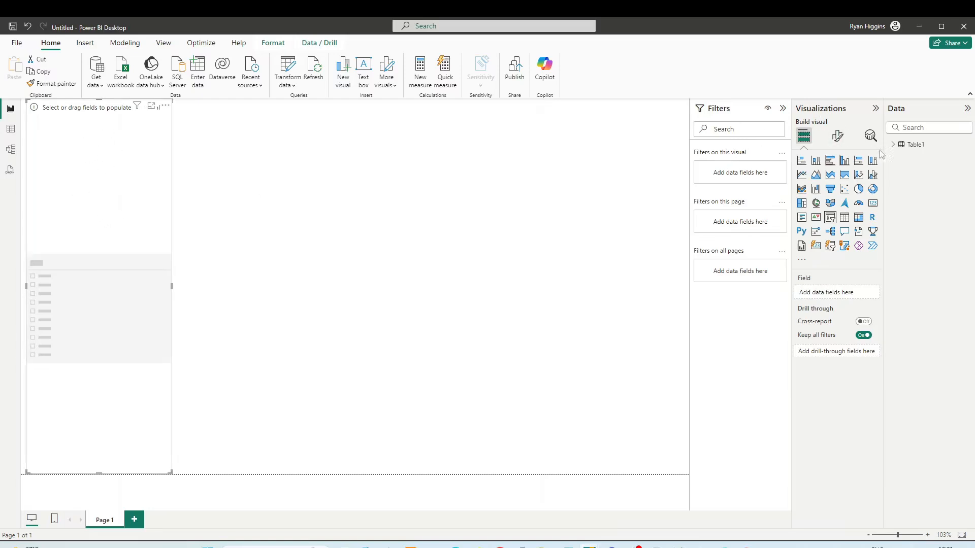
{"action": "left_click", "coordinate": [898, 147]}
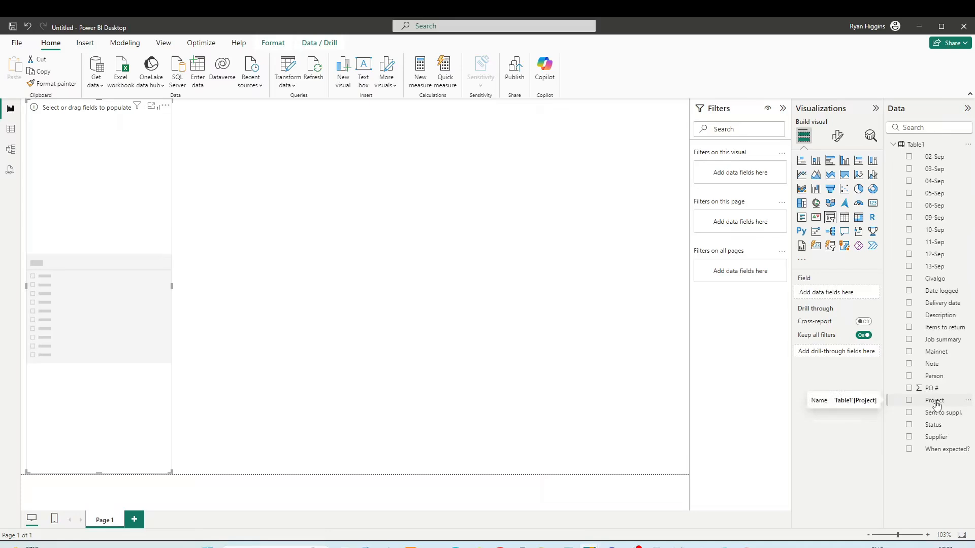
{"action": "left_click_drag", "start_coordinate": [937, 404], "coordinate": [837, 296]}
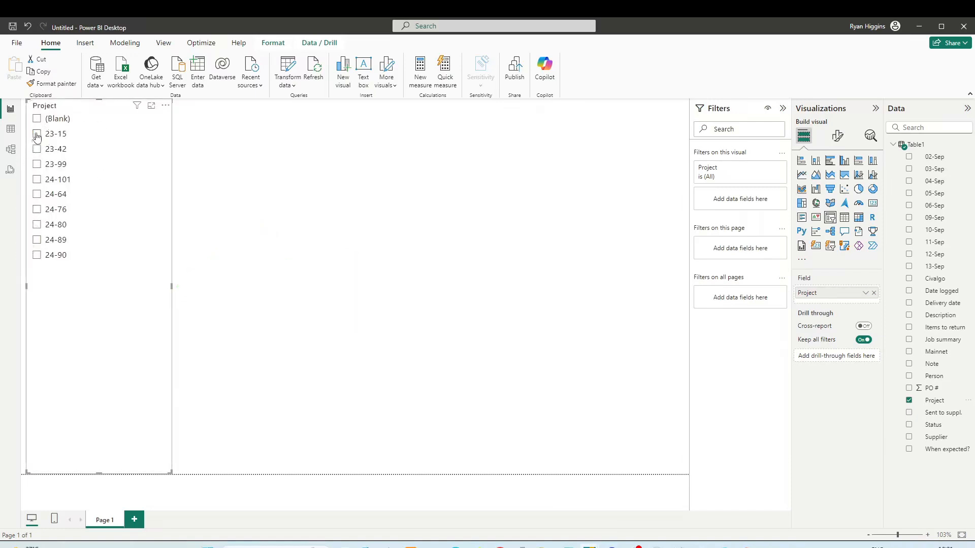
Step: Select project 23-15 in the slicer and exclude the (Blank) entry from its list
{"action": "left_click", "coordinate": [38, 150]}
{"action": "left_click", "coordinate": [38, 134]}
{"action": "right_click", "coordinate": [60, 123]}
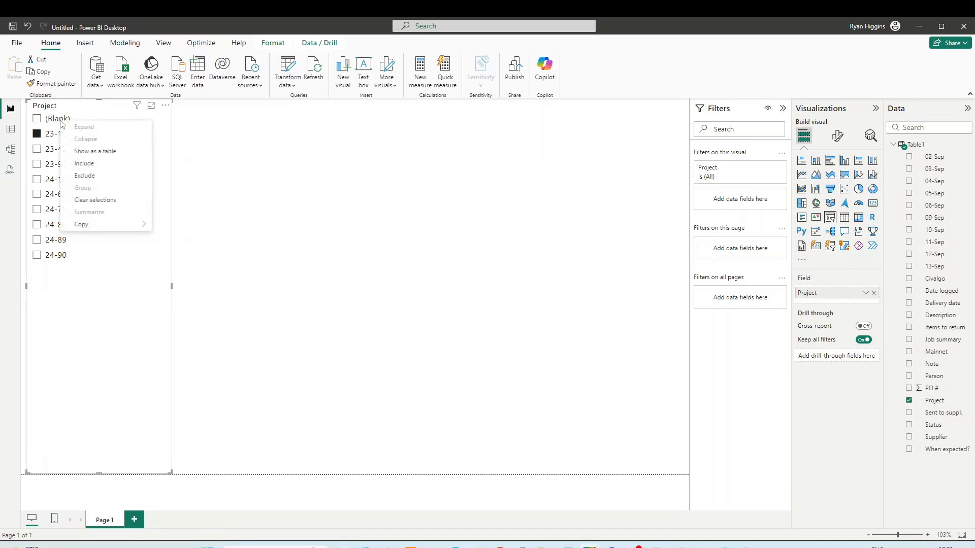
{"action": "left_click", "coordinate": [84, 176]}
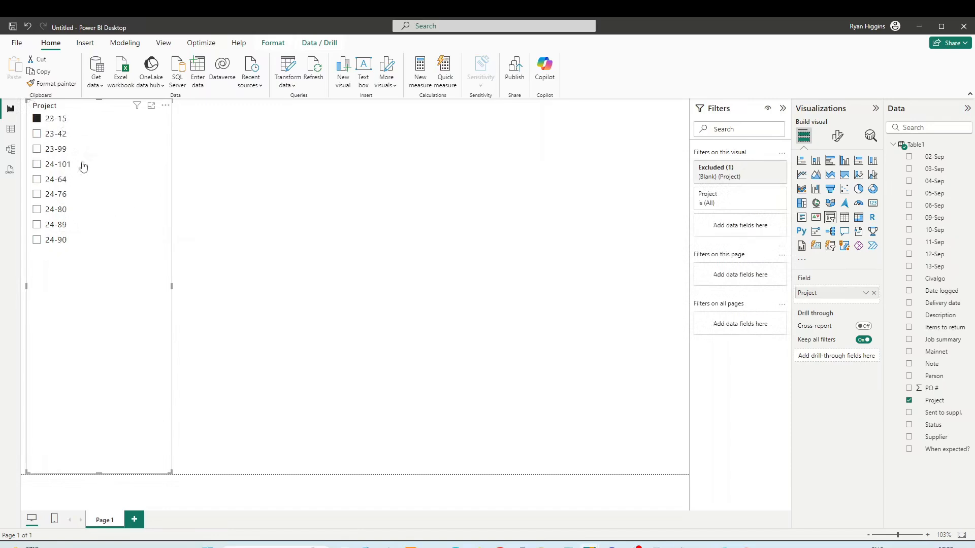
Step: Insert a table visual beside the Project slicer, stretch it across the rest of the page, and collapse the Filters and Visualizations panes
{"action": "left_click", "coordinate": [253, 156]}
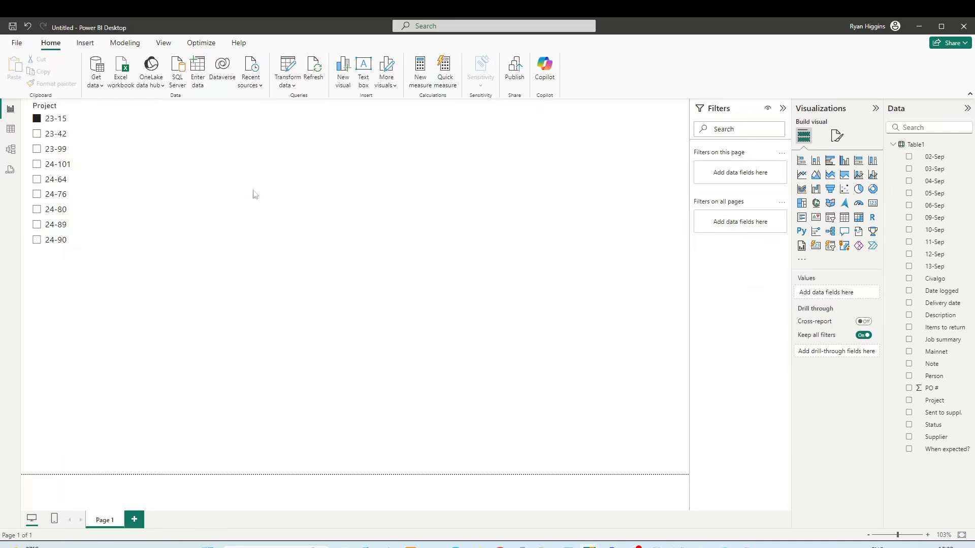
{"action": "left_click", "coordinate": [845, 219]}
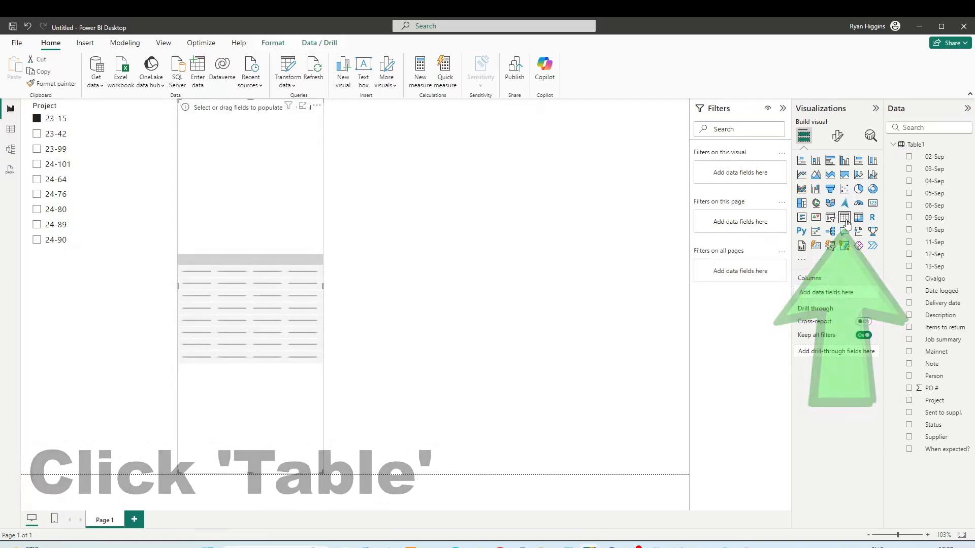
{"action": "left_click_drag", "start_coordinate": [327, 287], "coordinate": [688, 286]}
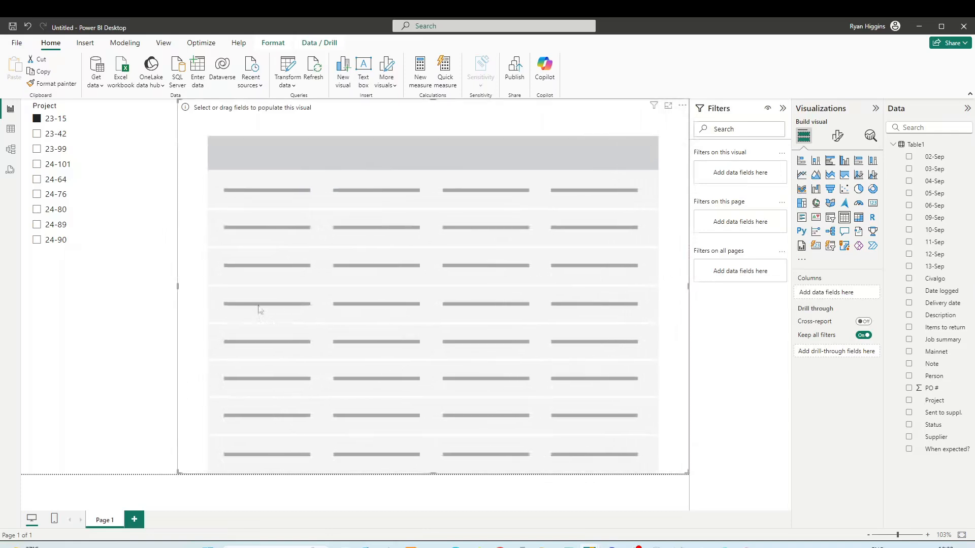
{"action": "left_click_drag", "start_coordinate": [178, 287], "coordinate": [77, 280]}
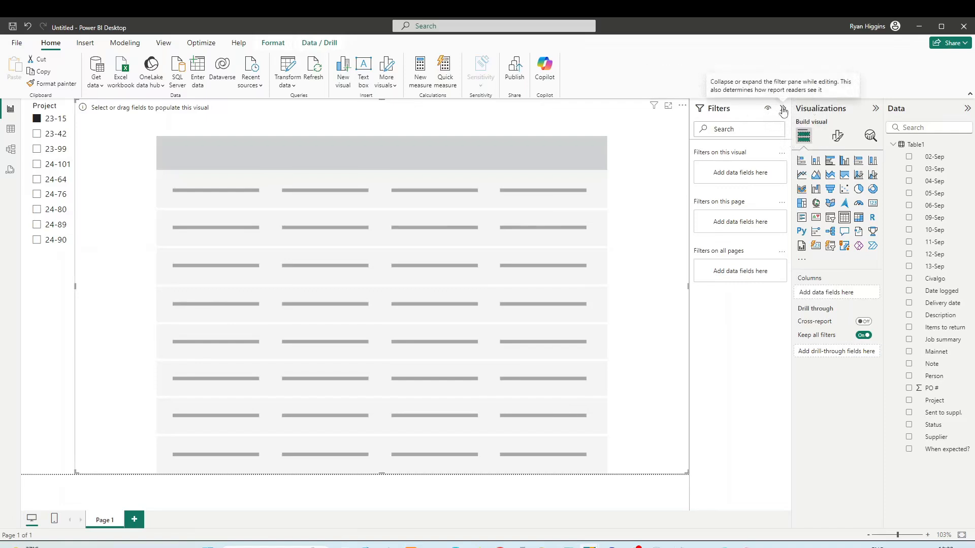
{"action": "left_click", "coordinate": [782, 110]}
{"action": "left_click", "coordinate": [875, 108]}
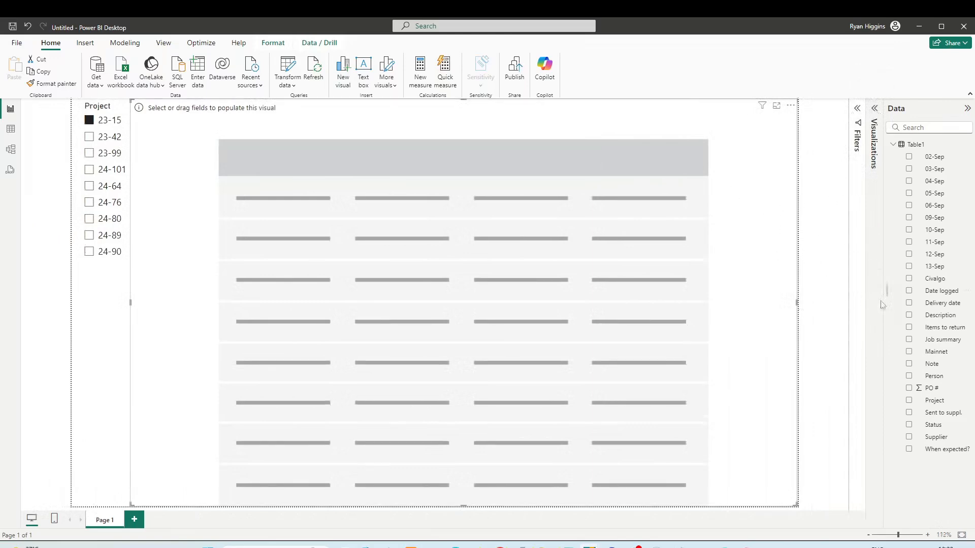
Step: Reopen the visual's build settings and add Date logged and Supplier as the table's columns
{"action": "left_click", "coordinate": [875, 108]}
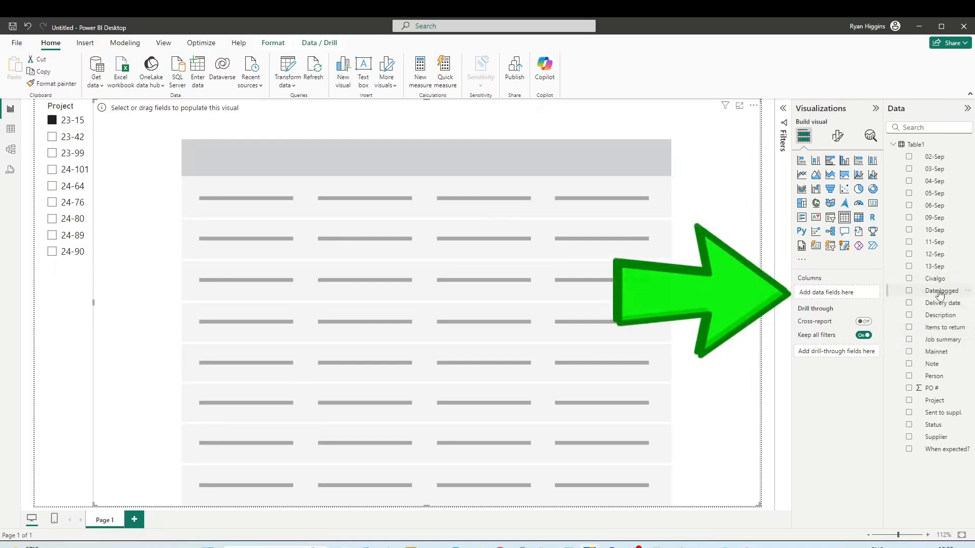
{"action": "left_click_drag", "start_coordinate": [940, 294], "coordinate": [846, 298]}
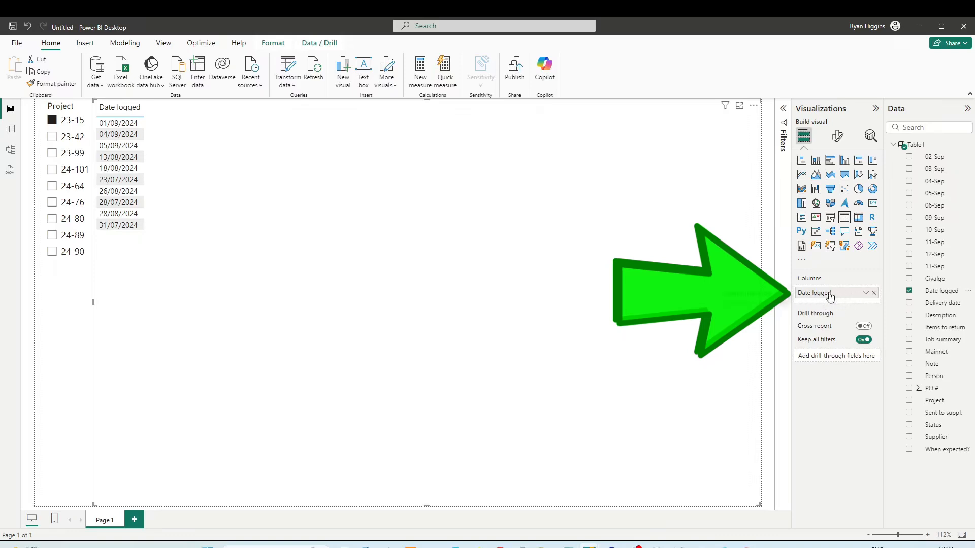
{"action": "left_click_drag", "start_coordinate": [929, 439], "coordinate": [830, 304]}
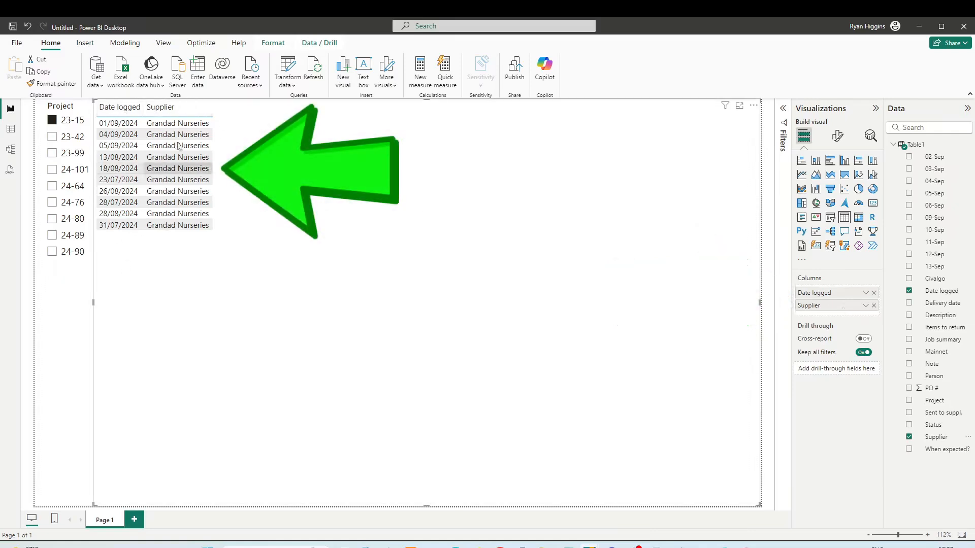
Step: Narrow the Project slicer to clear the table, and filter by projects 23-42, 23-99 and 24-101 in turn
{"action": "left_click", "coordinate": [53, 137]}
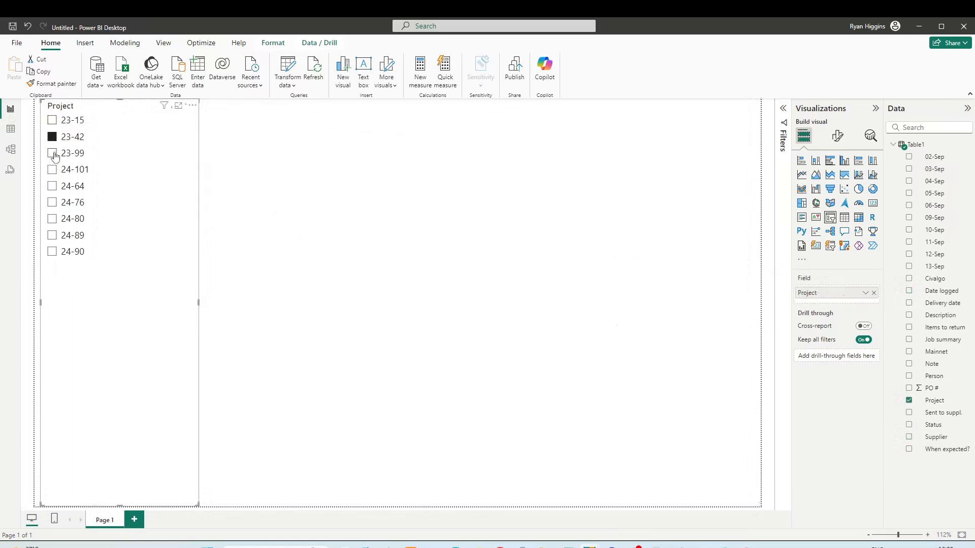
{"action": "left_click_drag", "start_coordinate": [199, 301], "coordinate": [93, 307]}
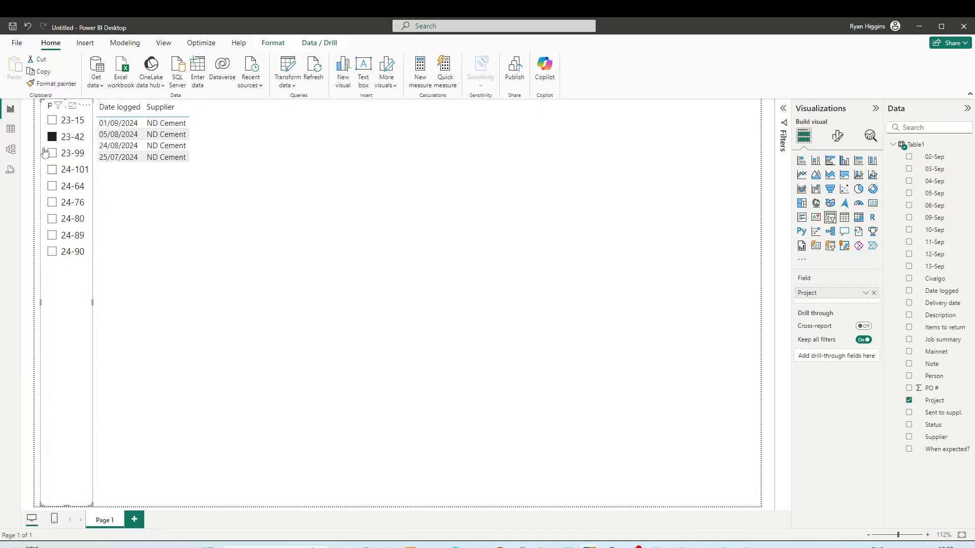
{"action": "left_click", "coordinate": [52, 153]}
{"action": "left_click", "coordinate": [52, 169]}
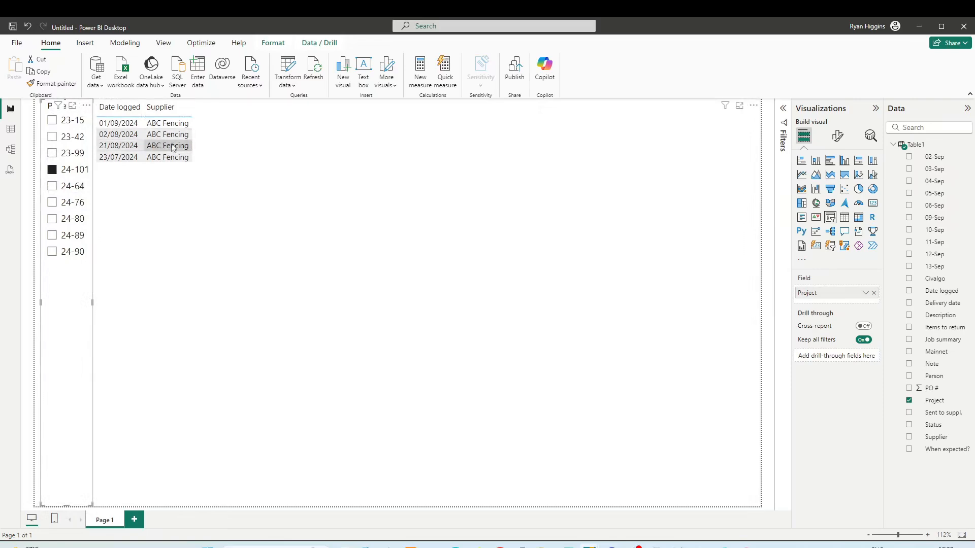
Step: Add the When expected?, Description and Note columns to the table and filter it by project 23-99
{"action": "left_click", "coordinate": [232, 144]}
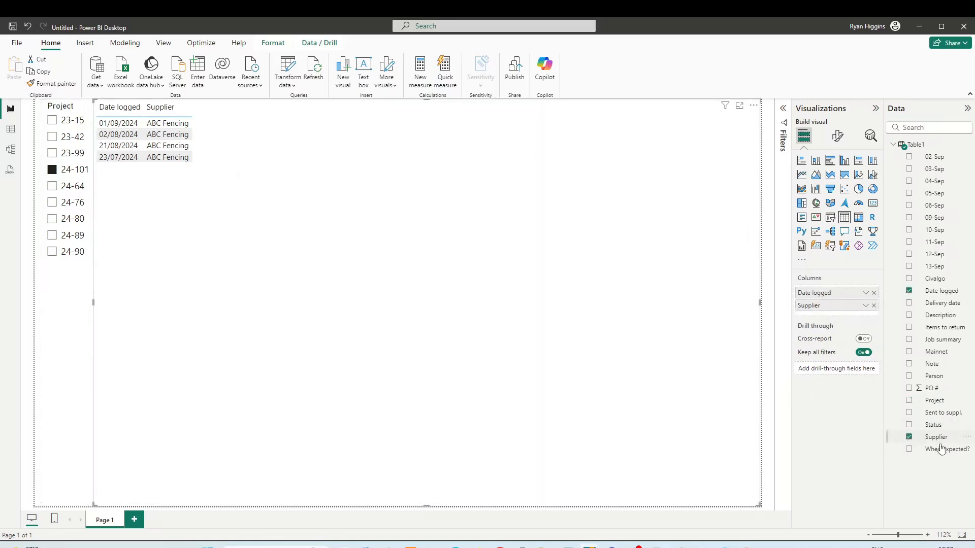
{"action": "left_click_drag", "start_coordinate": [943, 453], "coordinate": [846, 313]}
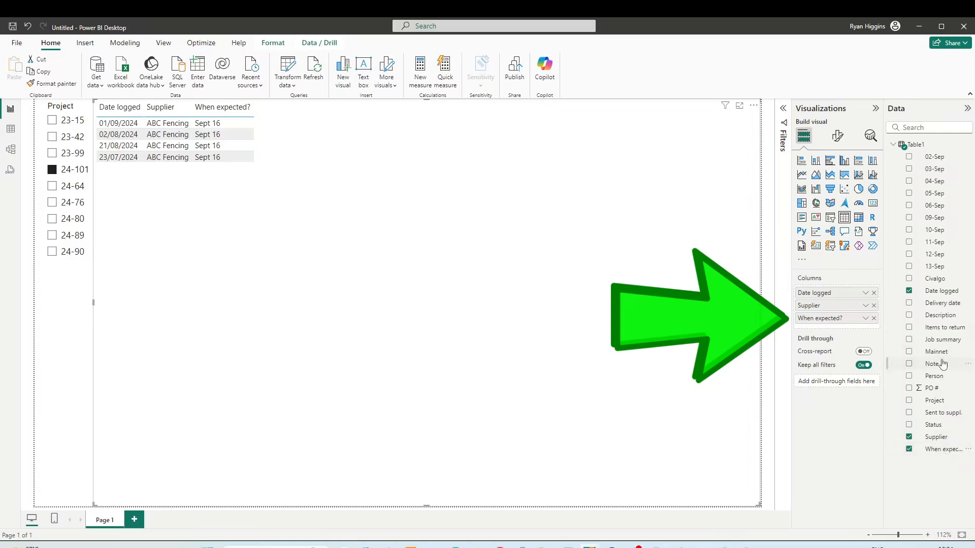
{"action": "left_click_drag", "start_coordinate": [939, 320], "coordinate": [836, 330]}
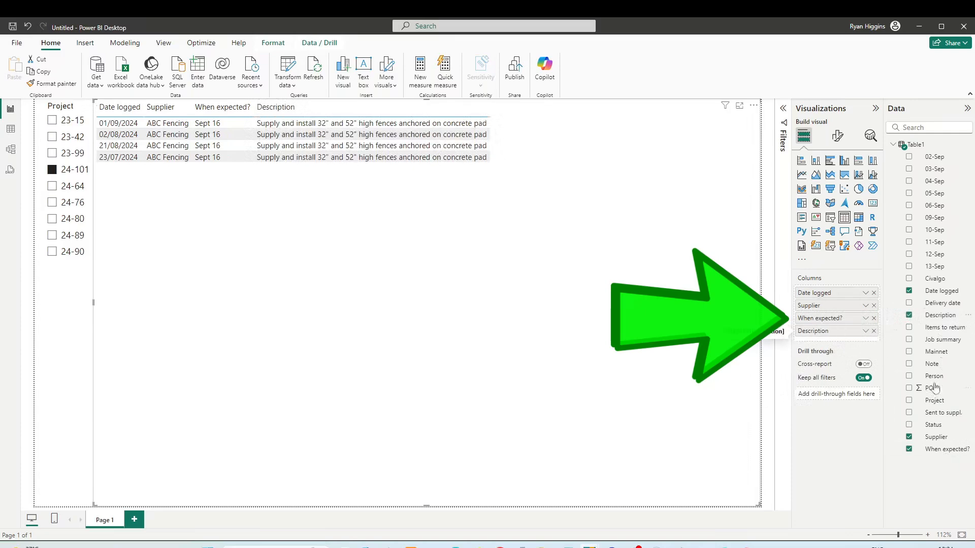
{"action": "left_click_drag", "start_coordinate": [930, 366], "coordinate": [840, 344]}
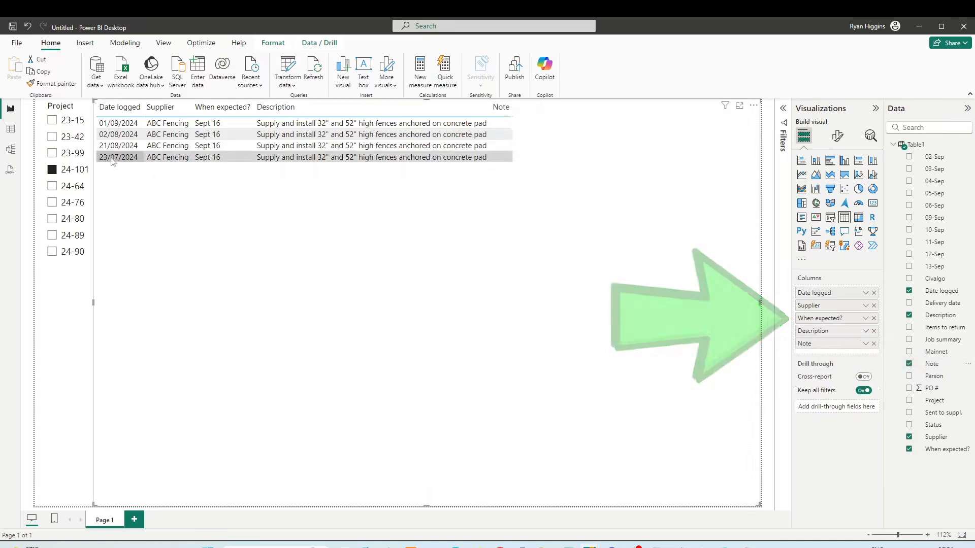
{"action": "left_click", "coordinate": [52, 153]}
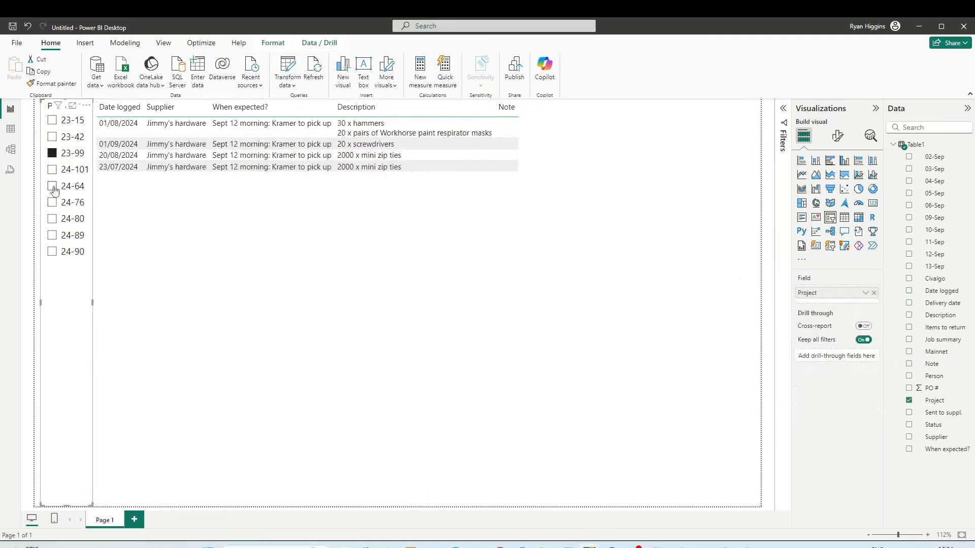
Step: Filter the table by project 24-64, then narrow its When expected? column and widen its Description column
{"action": "left_click", "coordinate": [54, 188]}
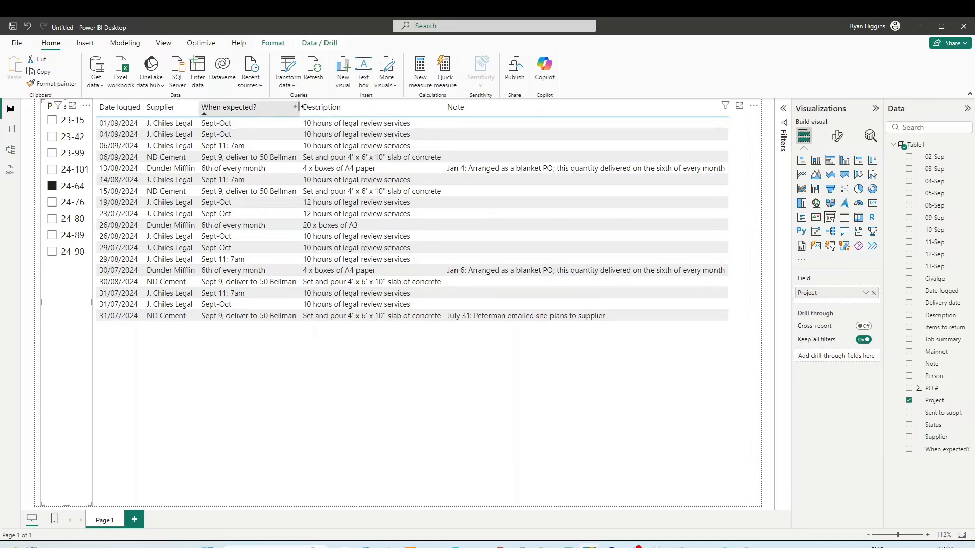
{"action": "left_click_drag", "start_coordinate": [299, 107], "coordinate": [261, 105]}
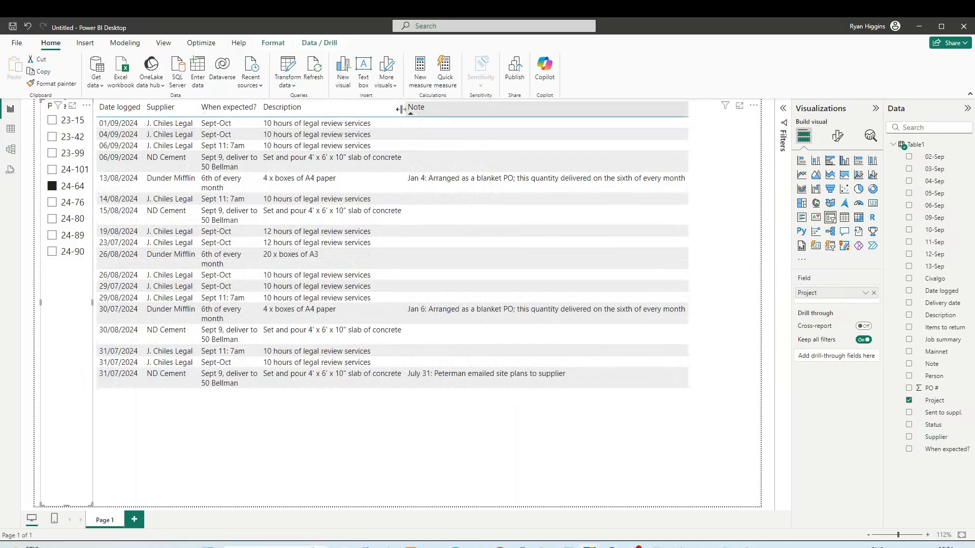
{"action": "left_click_drag", "start_coordinate": [407, 109], "coordinate": [460, 111]}
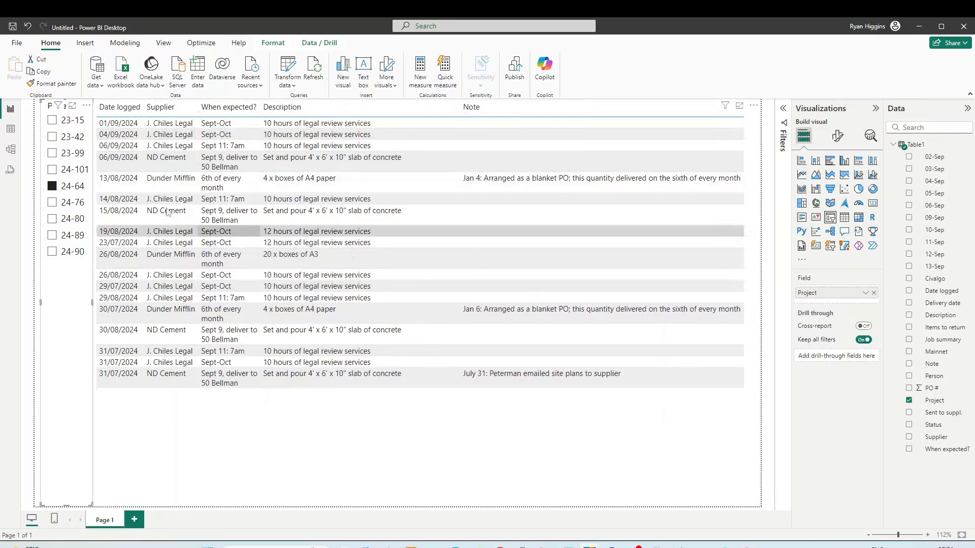
Step: Sort the table by Date logged in descending order, then switch it back to ascending
{"action": "left_click", "coordinate": [119, 107]}
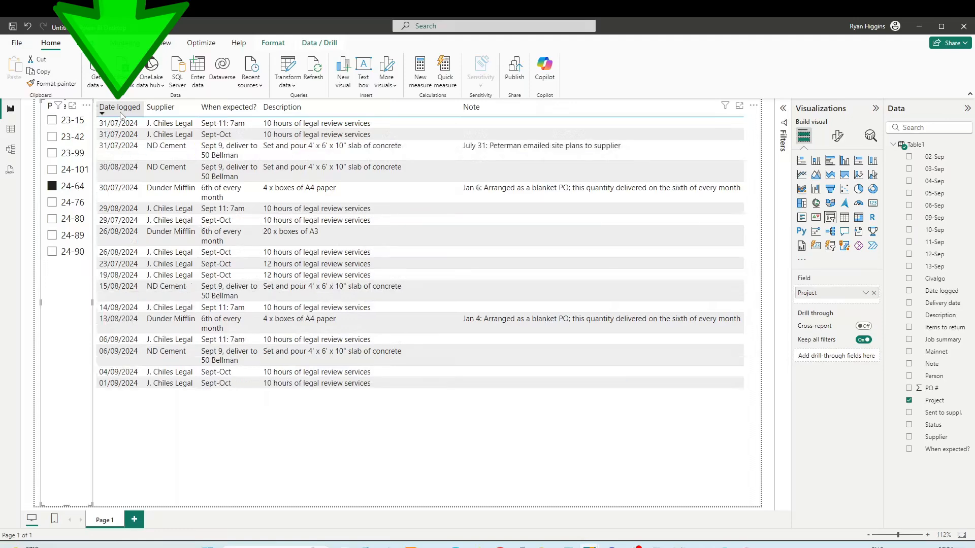
{"action": "left_click", "coordinate": [120, 108]}
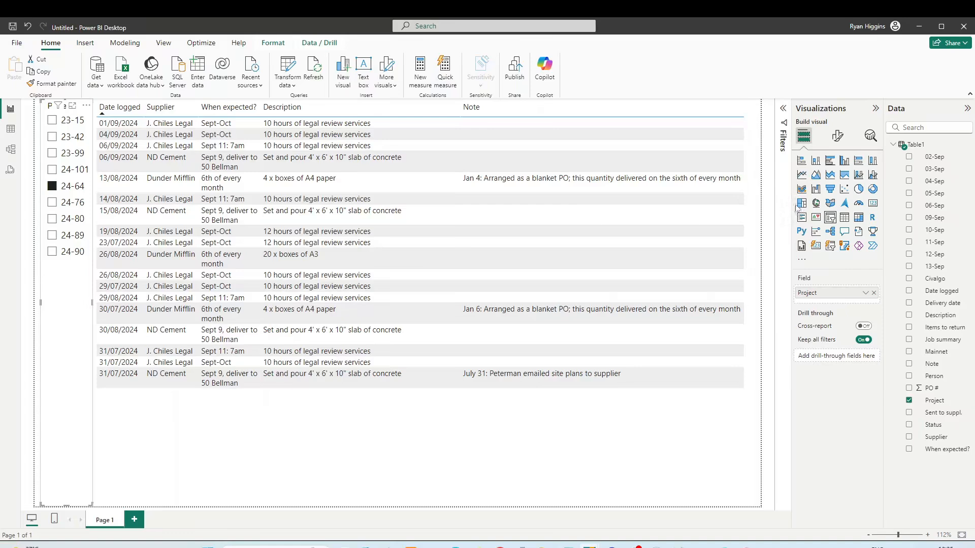
Step: Turn on the table's vertical gridlines and color both the vertical and horizontal gridlines black
{"action": "left_click", "coordinate": [296, 454]}
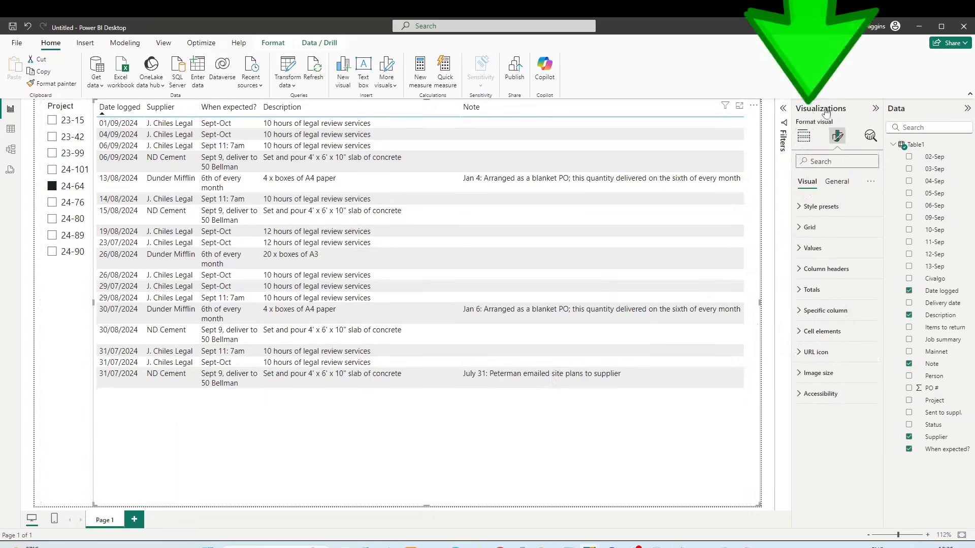
{"action": "left_click", "coordinate": [800, 230]}
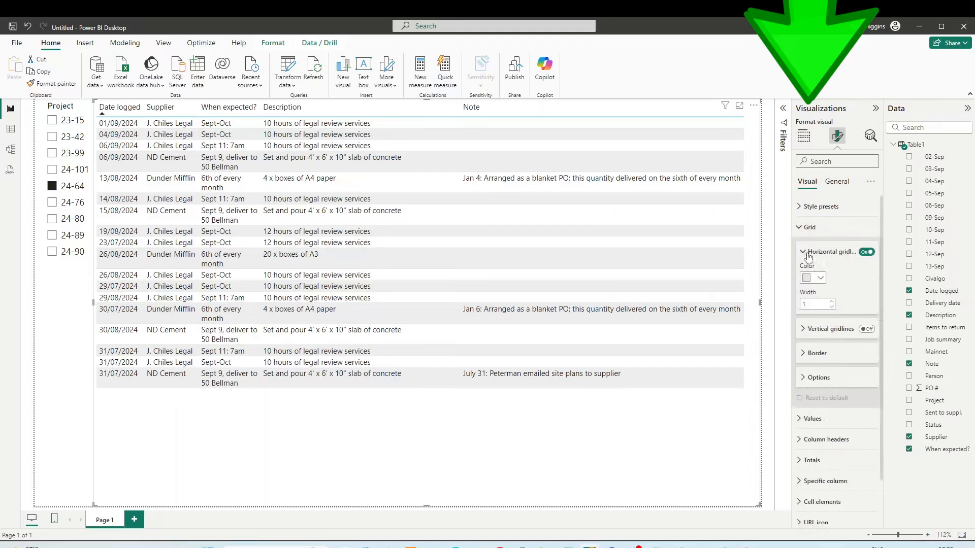
{"action": "left_click", "coordinate": [866, 330]}
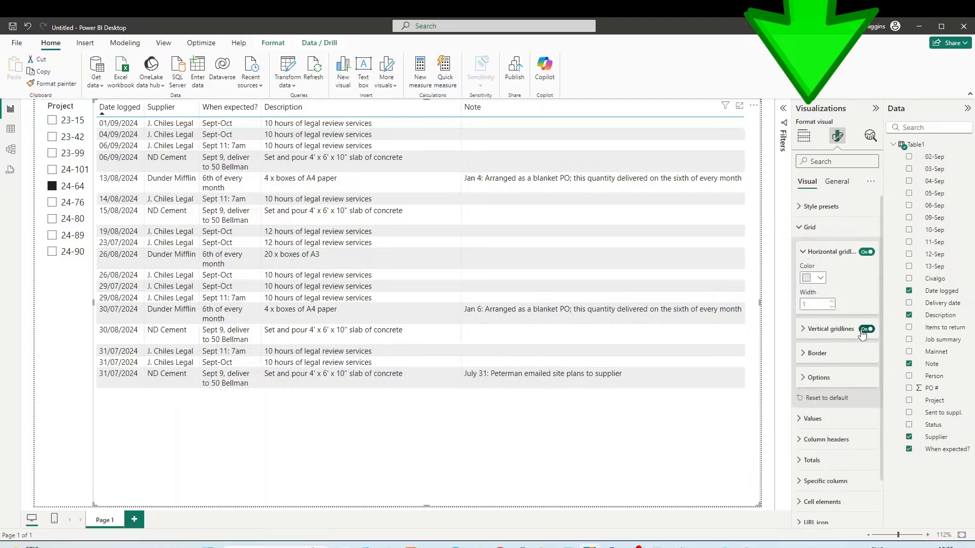
{"action": "left_click", "coordinate": [803, 330]}
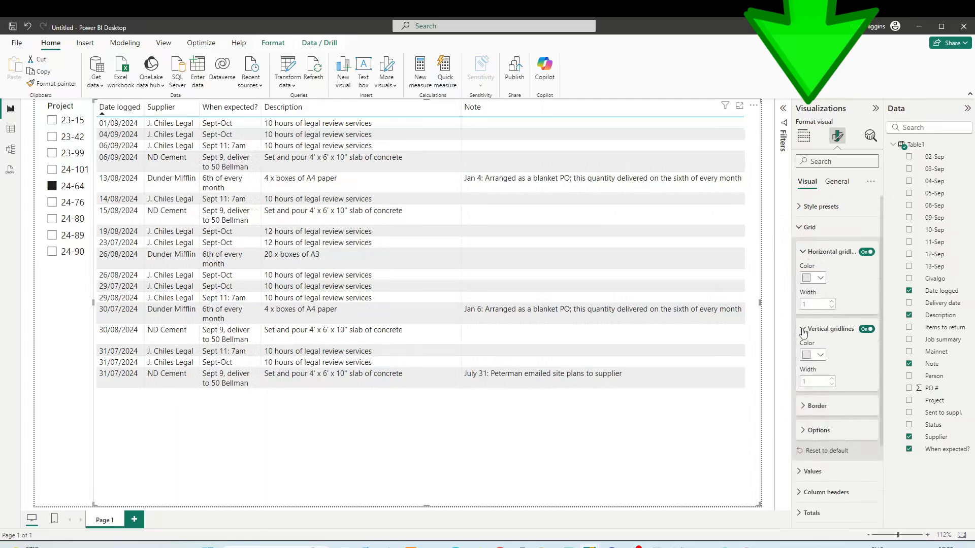
{"action": "left_click", "coordinate": [820, 356]}
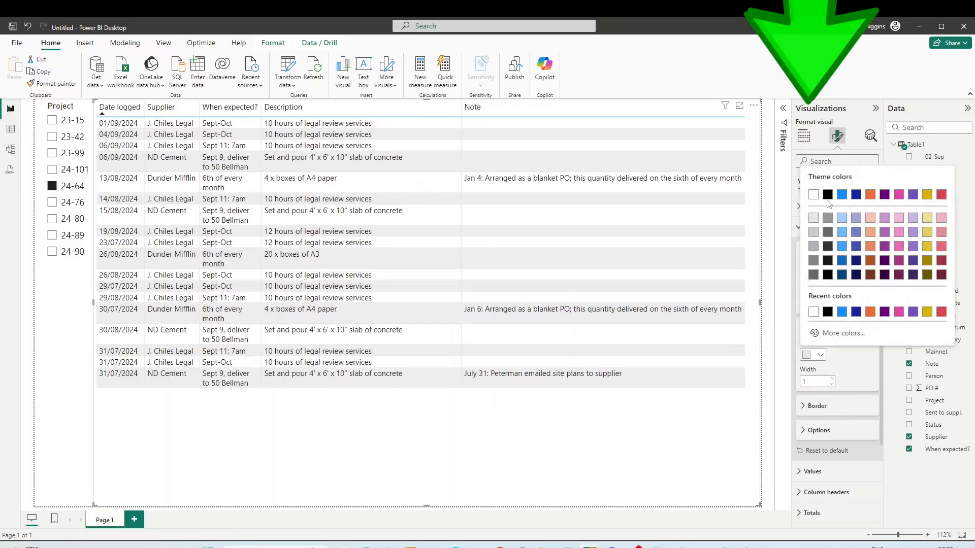
{"action": "left_click", "coordinate": [827, 195]}
{"action": "left_click", "coordinate": [820, 278]}
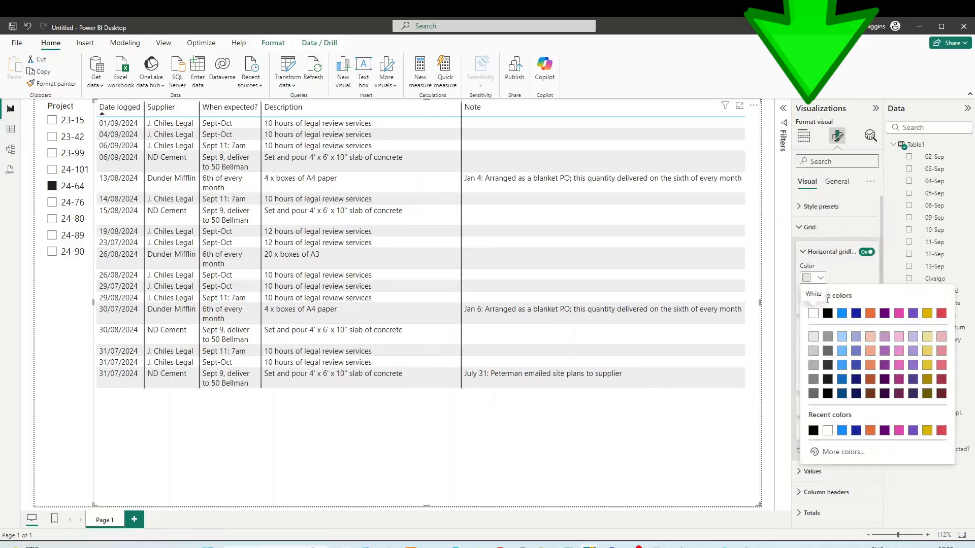
{"action": "left_click", "coordinate": [828, 314]}
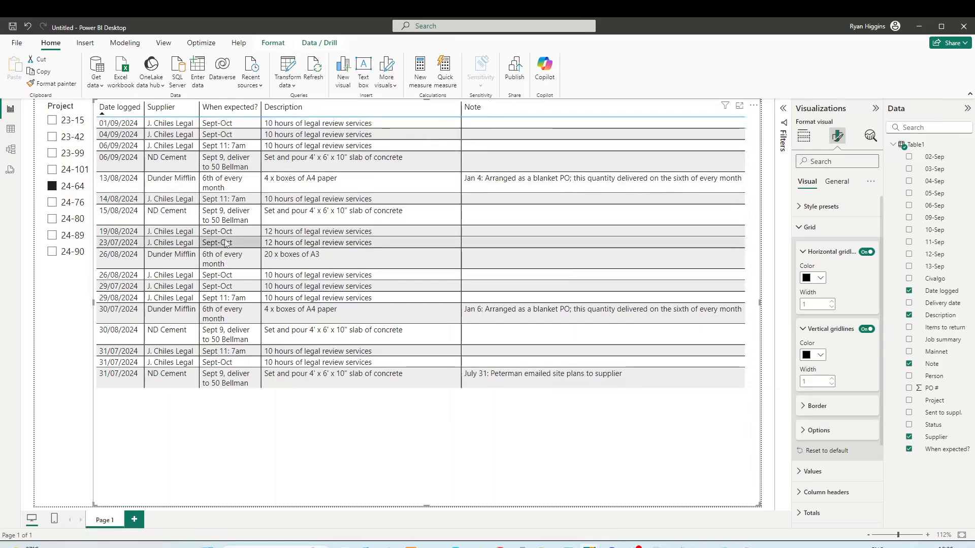
Step: Filter the table by projects 24-76, 24-80 and 24-89 in turn, then return to project 24-80
{"action": "left_click", "coordinate": [52, 203]}
{"action": "left_click", "coordinate": [53, 219]}
{"action": "left_click", "coordinate": [53, 236]}
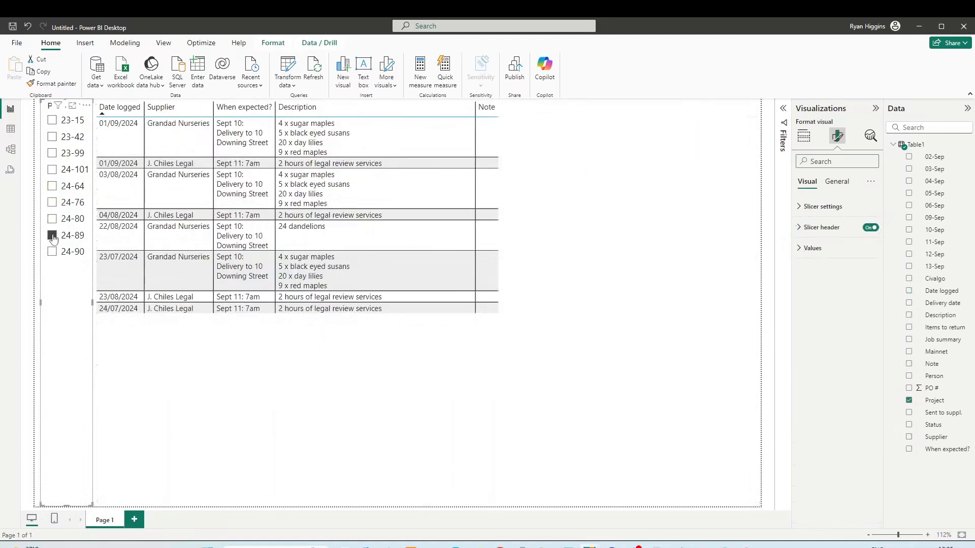
{"action": "left_click", "coordinate": [55, 220]}
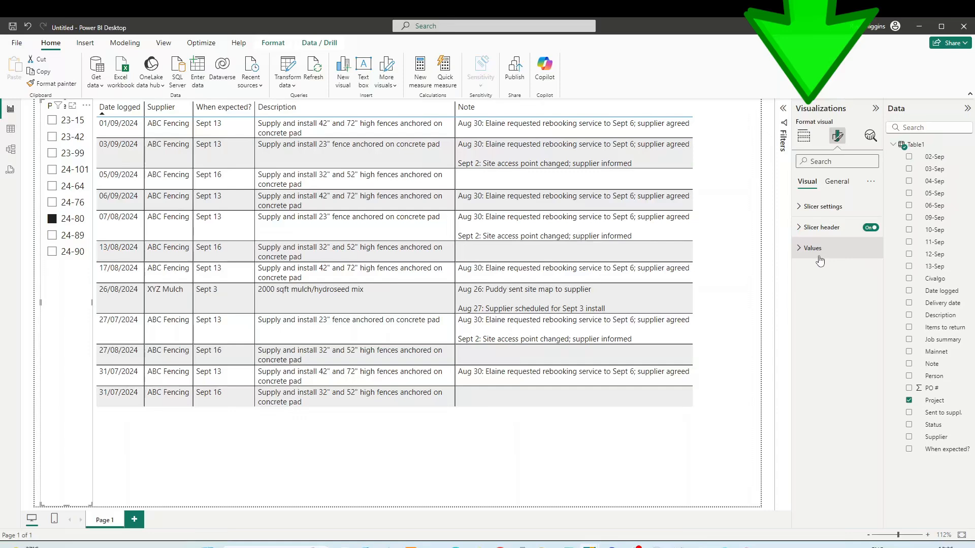
Step: Return to the slicer's build settings and replace its Project field with Supplier
{"action": "left_click", "coordinate": [805, 137]}
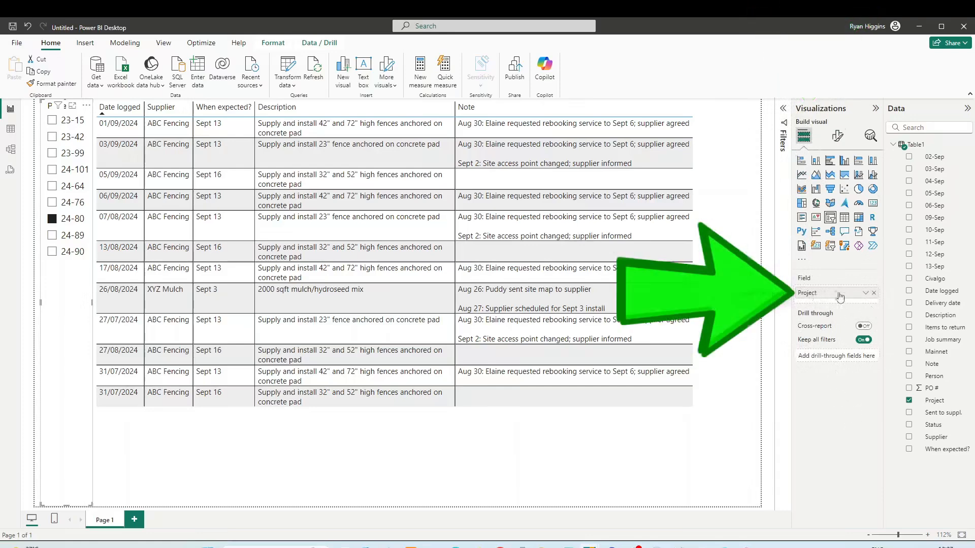
{"action": "left_click", "coordinate": [874, 295]}
{"action": "left_click_drag", "start_coordinate": [939, 441], "coordinate": [842, 299]}
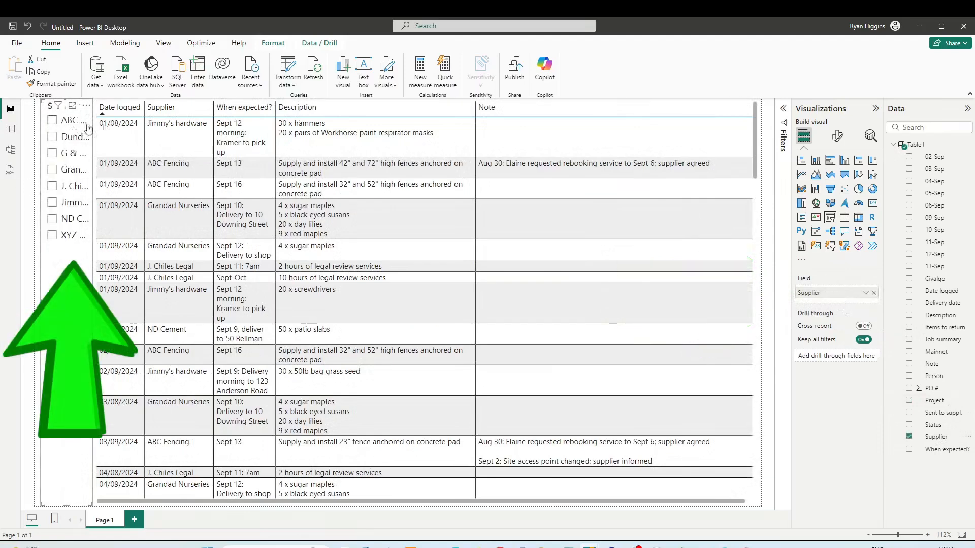
Step: Shrink the table from its slicer-side edge and widen the Supplier slicer to fill the freed space
{"action": "mouse_move", "coordinate": [94, 100]}
{"action": "left_mouse_down"}
{"action": "mouse_move", "coordinate": [125, 102]}
{"action": "mouse_move", "coordinate": [98, 102]}
{"action": "left_mouse_up"}
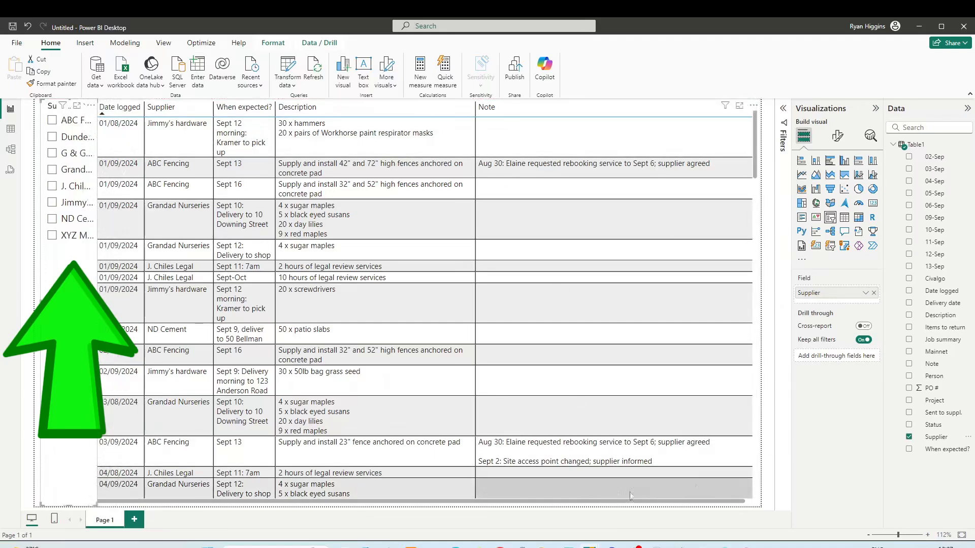
{"action": "left_click", "coordinate": [150, 252]}
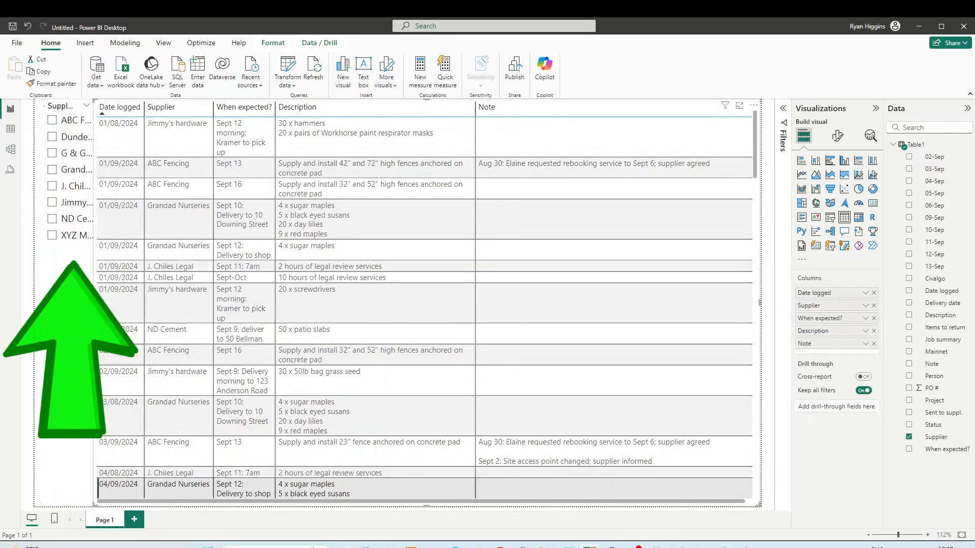
{"action": "left_click_drag", "start_coordinate": [96, 303], "coordinate": [137, 301]}
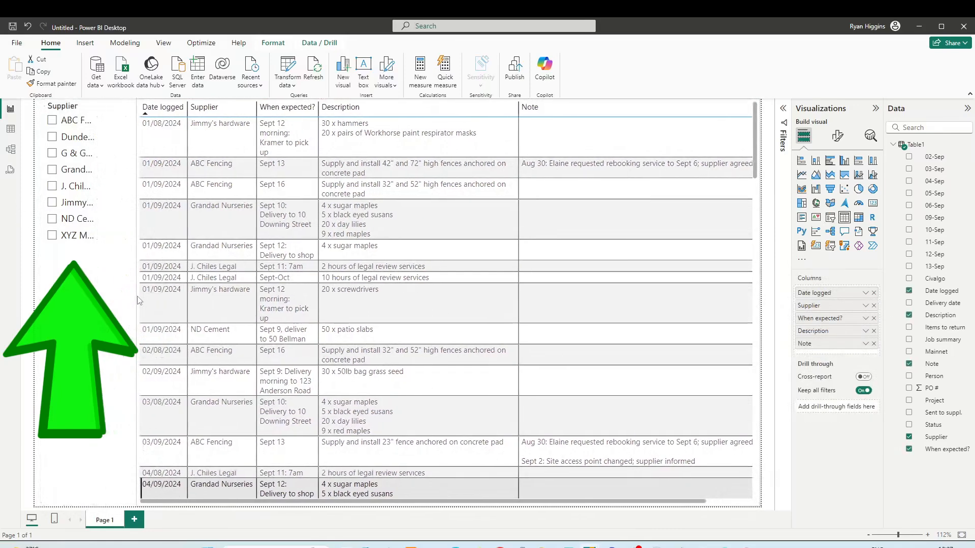
{"action": "left_click", "coordinate": [96, 291]}
{"action": "left_click_drag", "start_coordinate": [97, 303], "coordinate": [137, 301]}
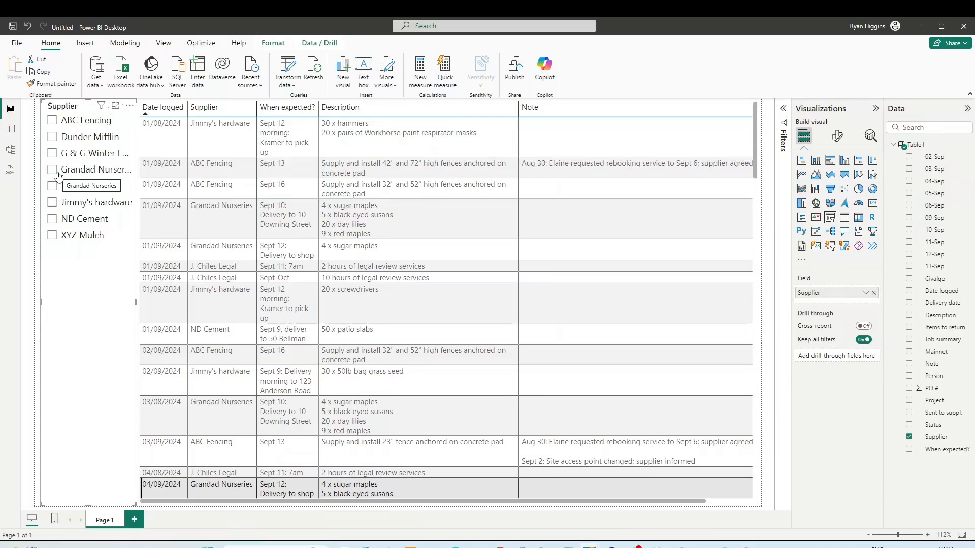
Step: Filter the table by the suppliers Dunder Mifflin, Grandad Nurseries and J. Chiles Legal in turn
{"action": "left_click", "coordinate": [55, 140]}
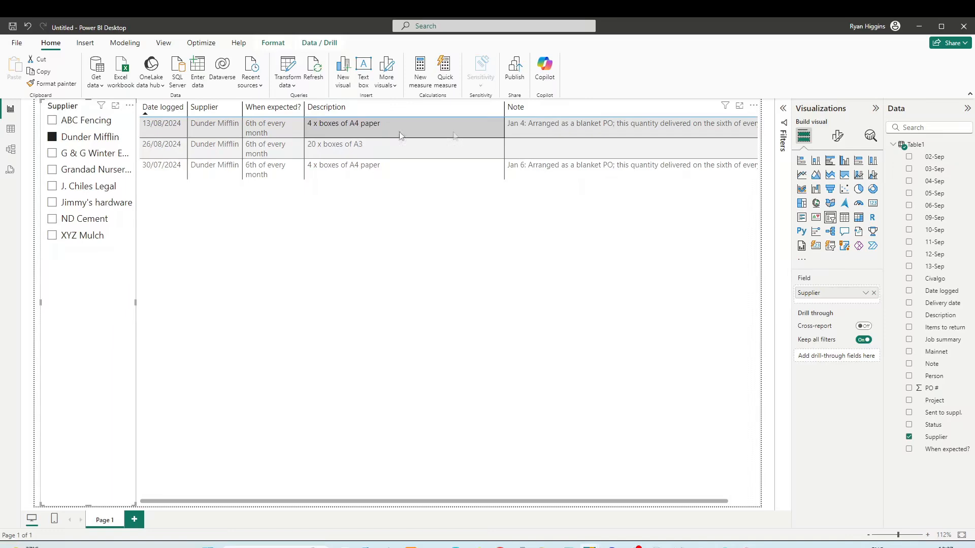
{"action": "right_click", "coordinate": [214, 126]}
{"action": "left_click", "coordinate": [52, 169]}
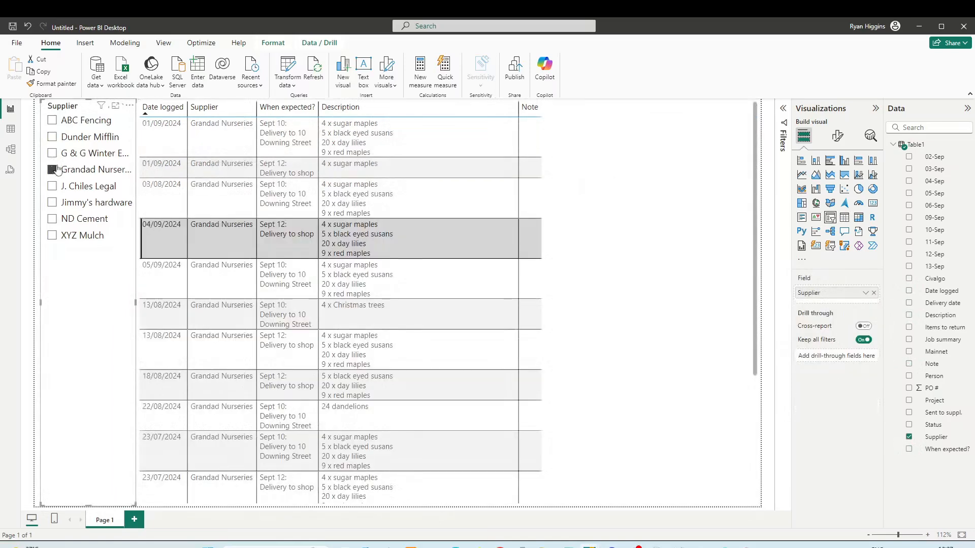
{"action": "left_click", "coordinate": [53, 186]}
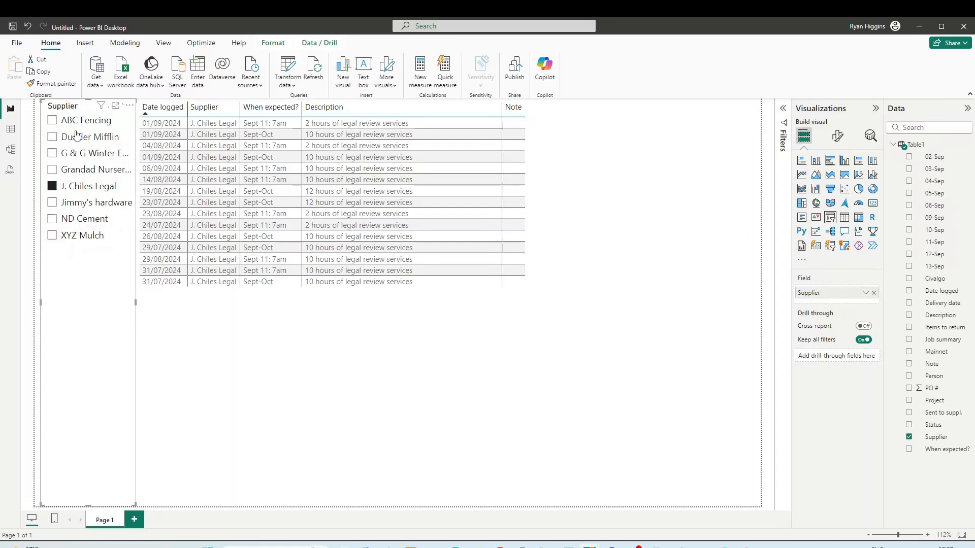
Step: Replace the slicer's Supplier field with Person and filter the table by the third, second and fifth listed people in turn
{"action": "left_click", "coordinate": [874, 293]}
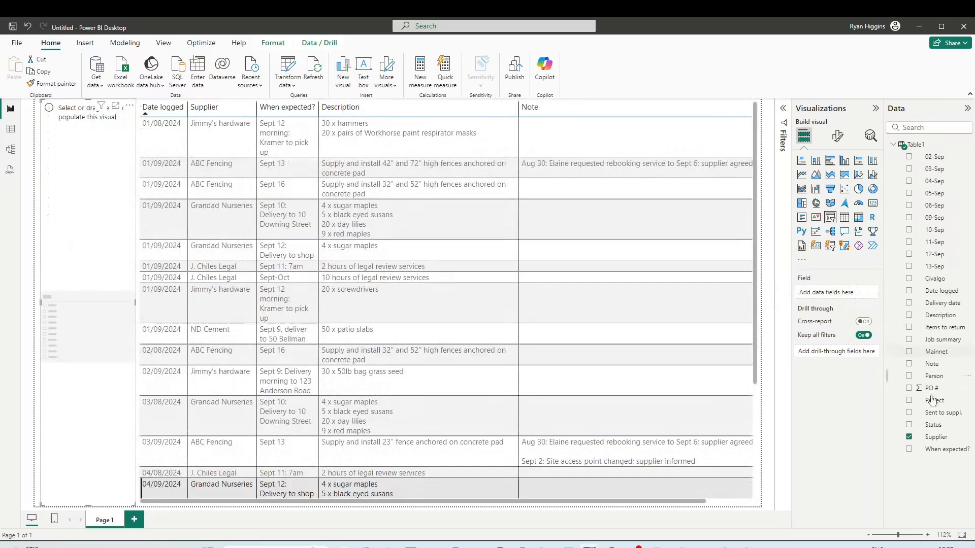
{"action": "left_click_drag", "start_coordinate": [932, 381], "coordinate": [834, 296]}
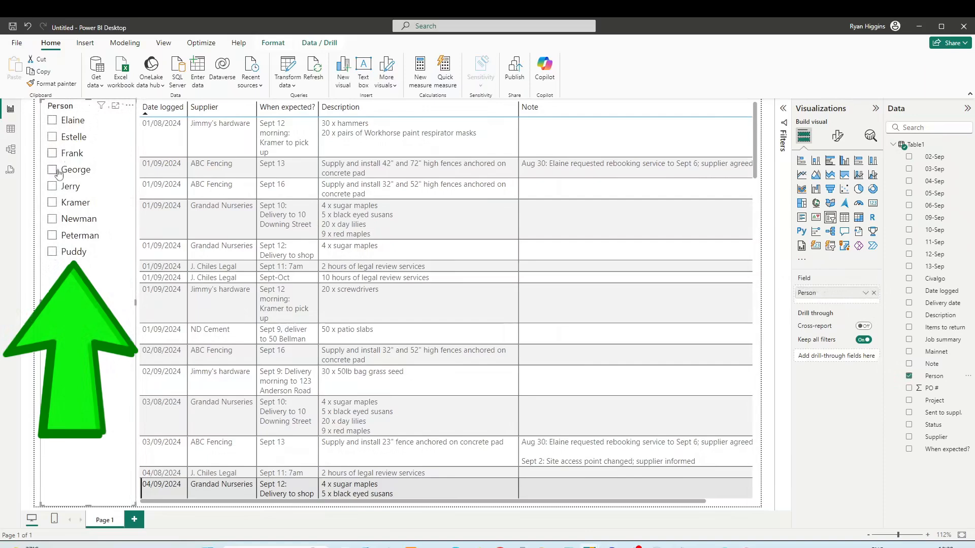
{"action": "left_click", "coordinate": [52, 153]}
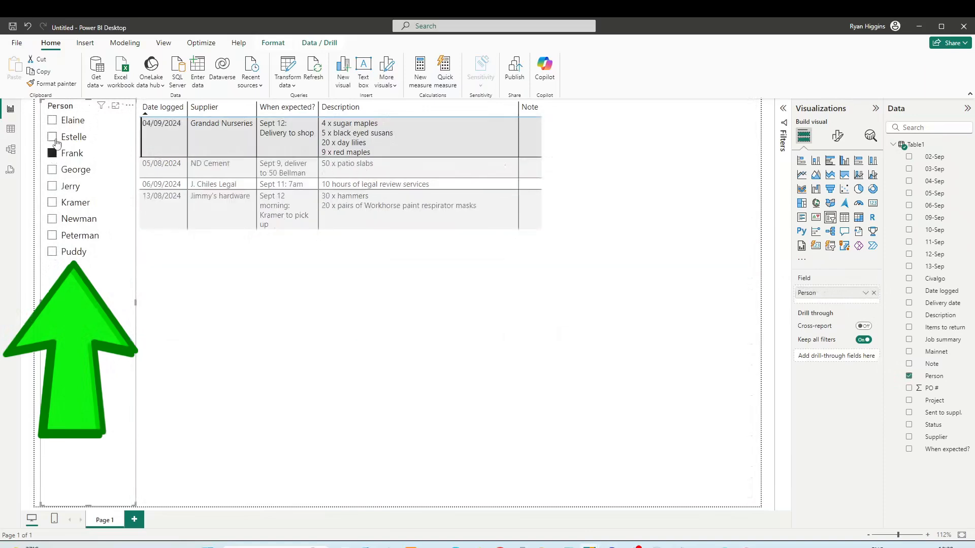
{"action": "left_click", "coordinate": [54, 138]}
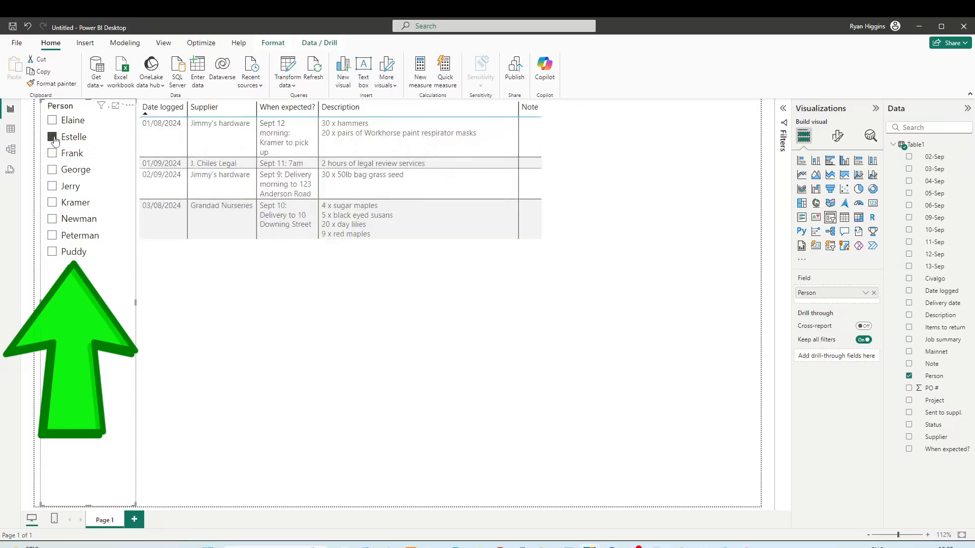
{"action": "left_click", "coordinate": [53, 188]}
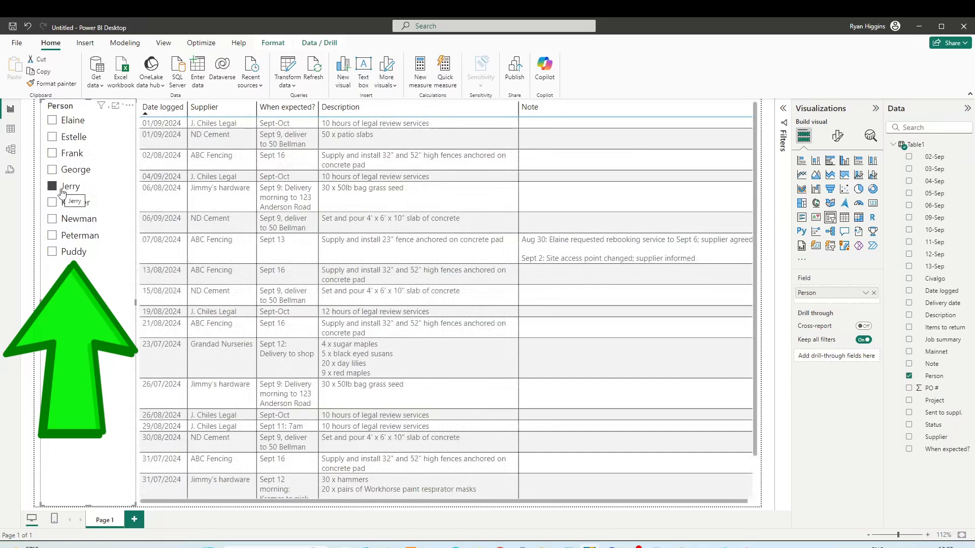